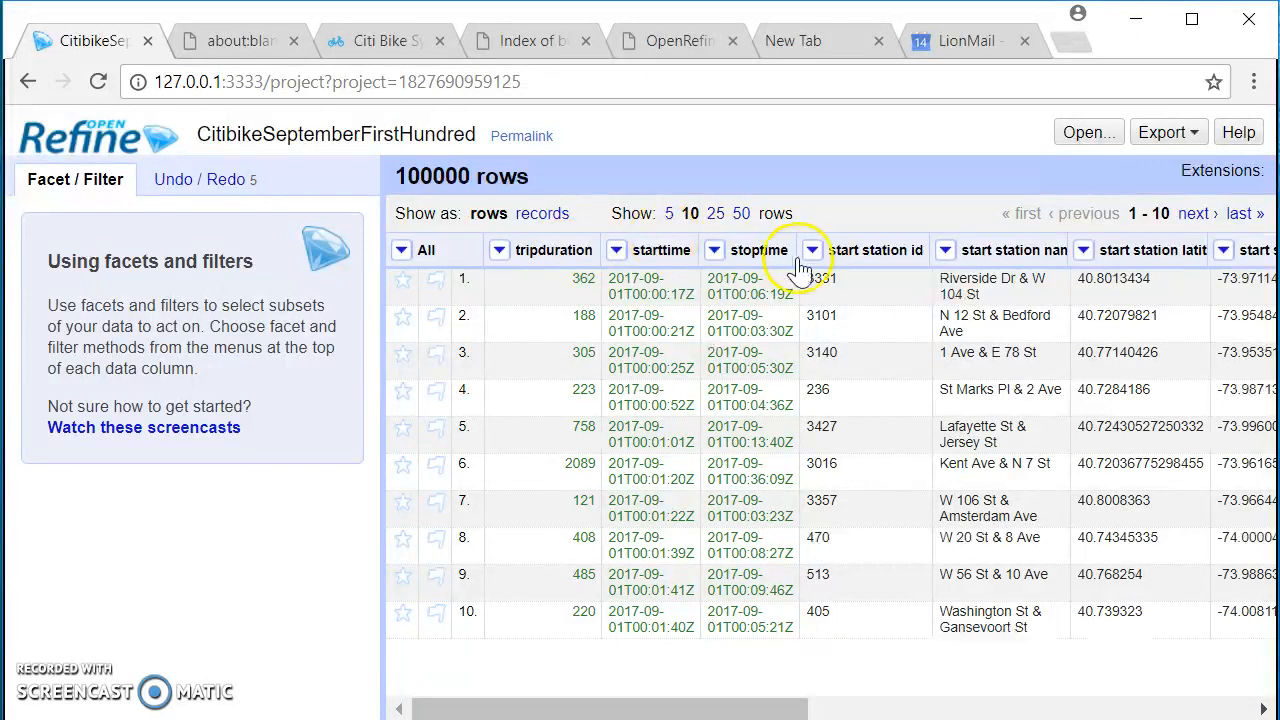
- Add a text facet on the start station id column, sort it by count, and filter to station 519
left_click(812, 251)
mouse_move(826, 287)
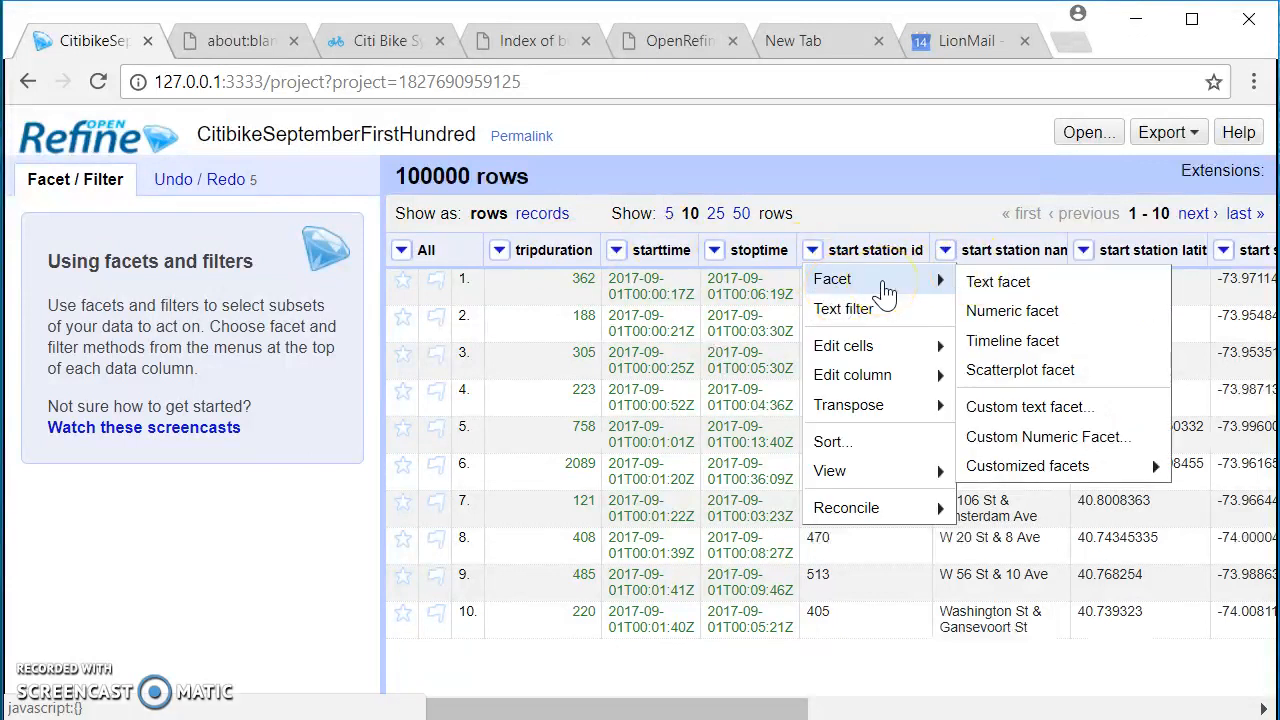
left_click(990, 284)
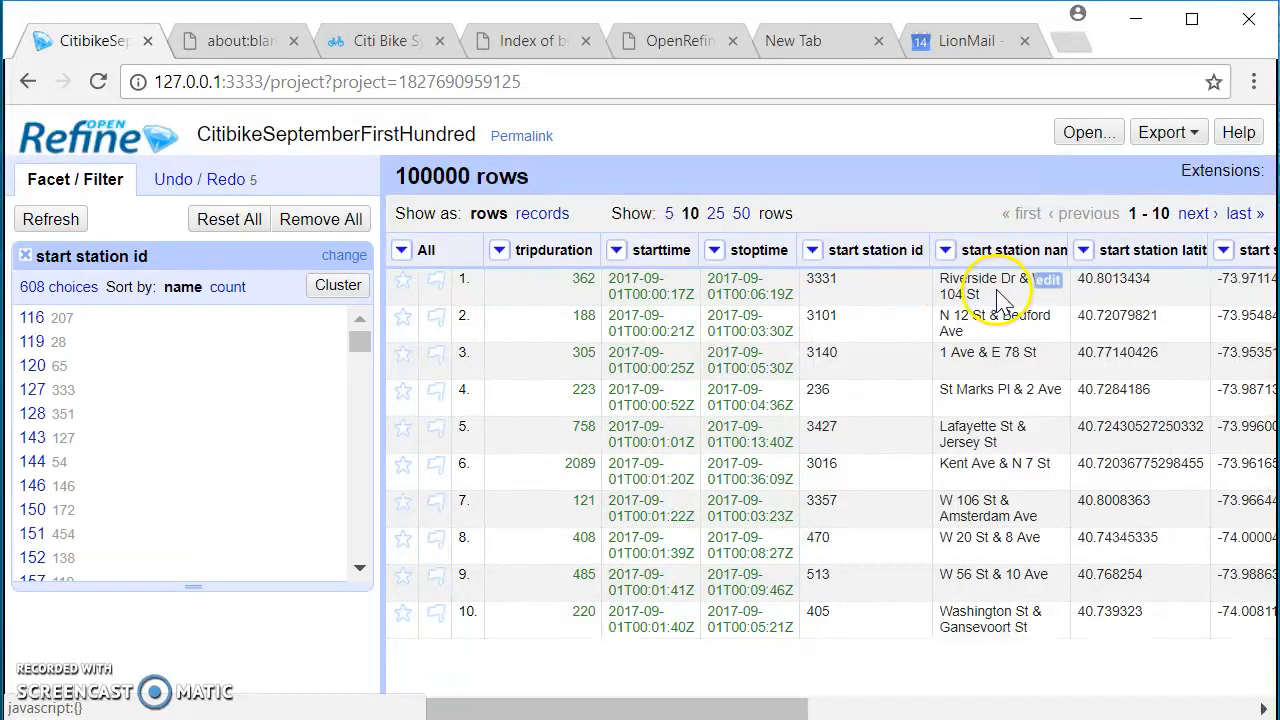
left_click(228, 288)
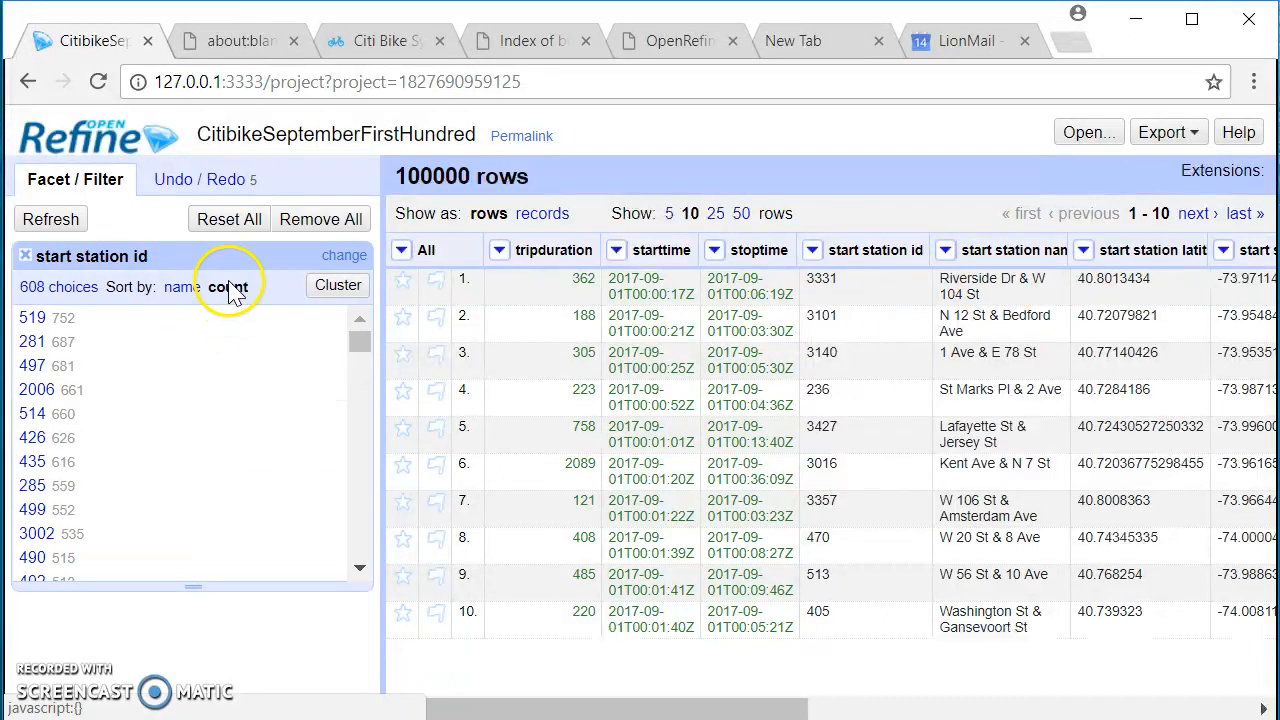
left_click(31, 320)
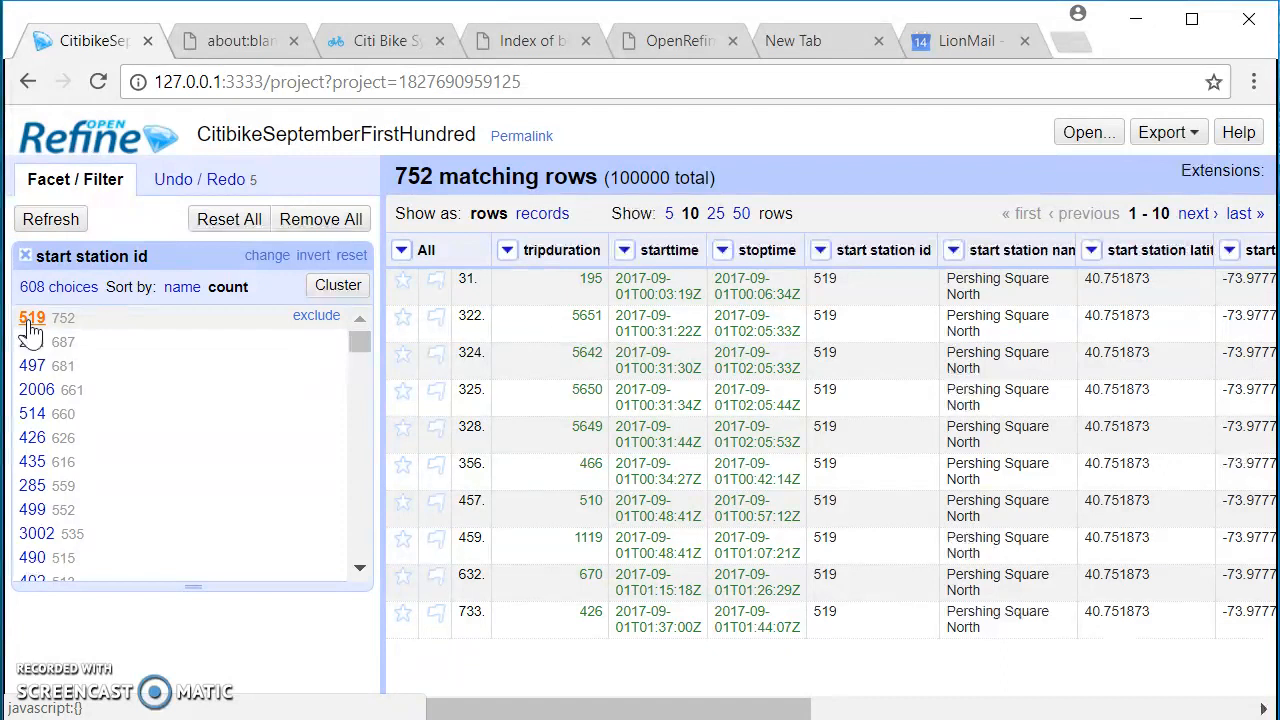
- Shorten the start station id facet's list and add a numeric facet on the tripduration column
left_click_drag(177, 591, 188, 454)
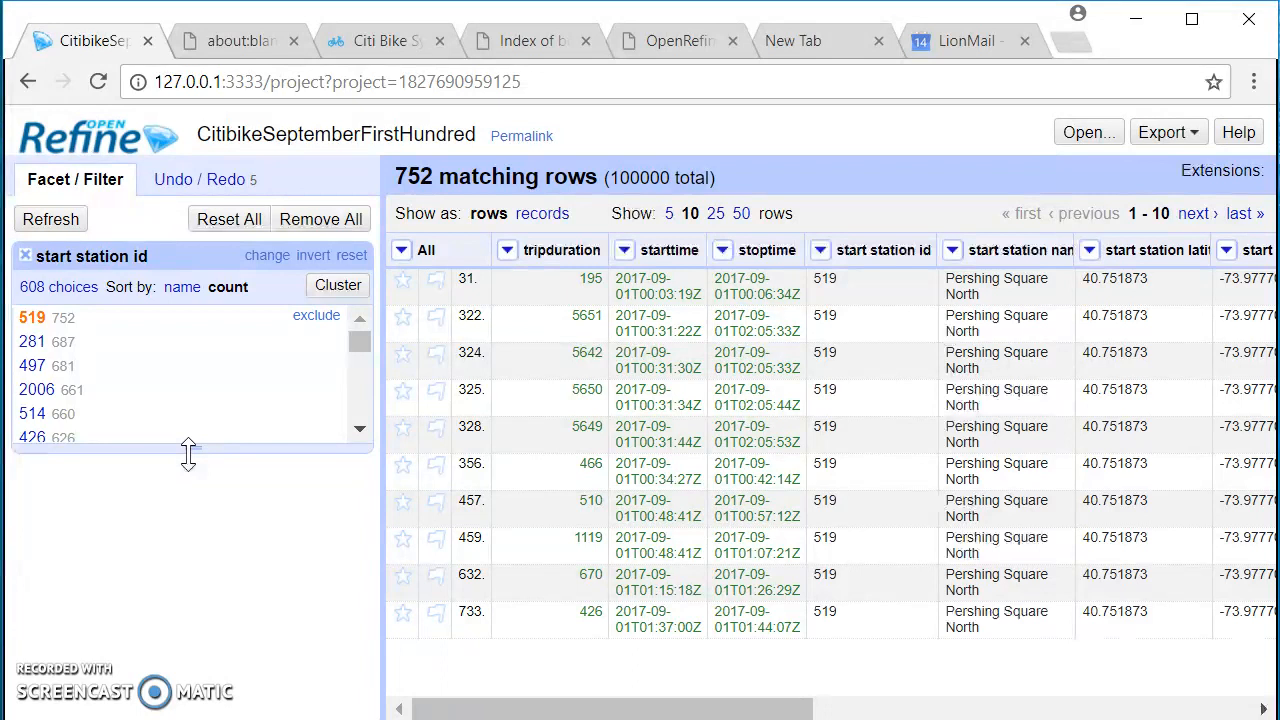
left_click(165, 535)
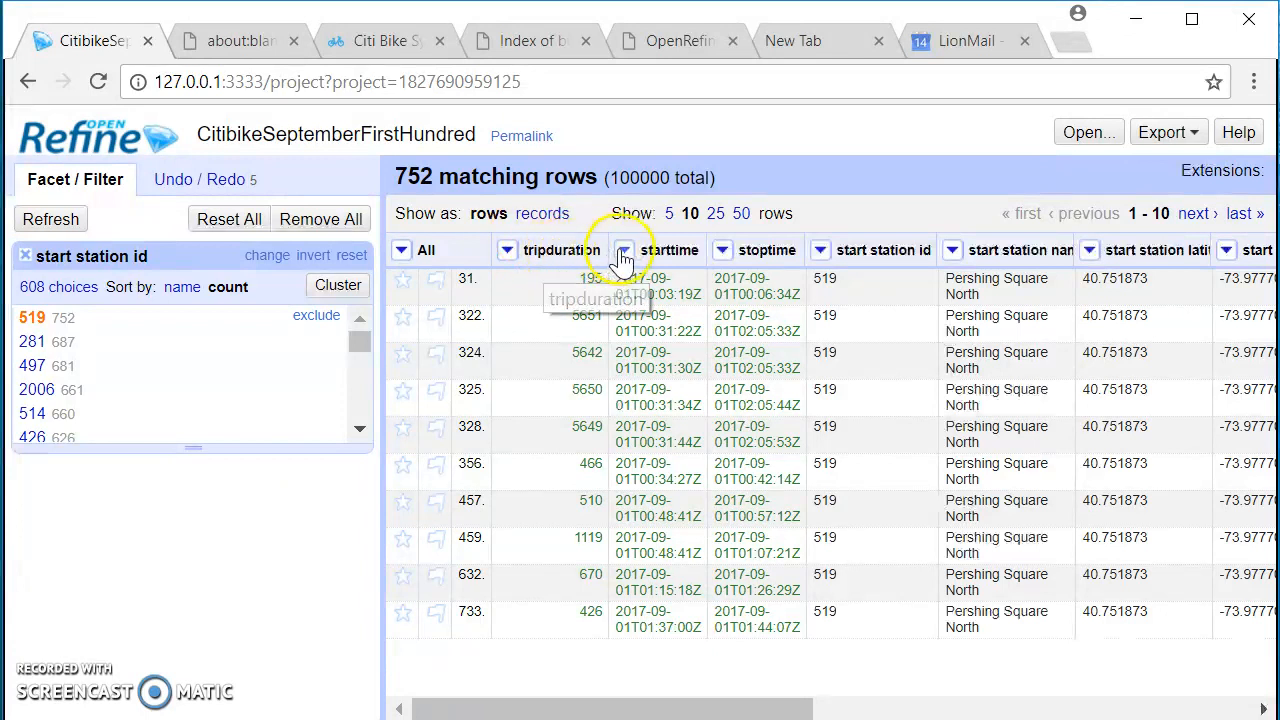
left_click(820, 252)
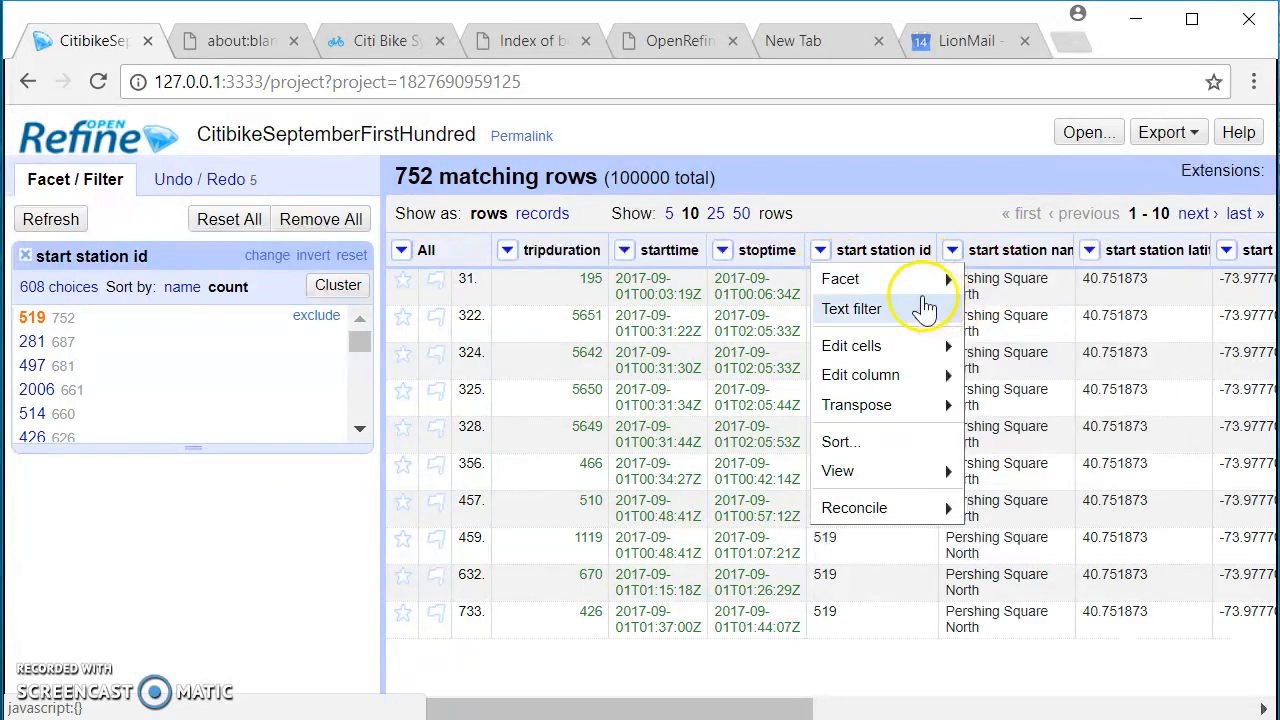
left_click(866, 219)
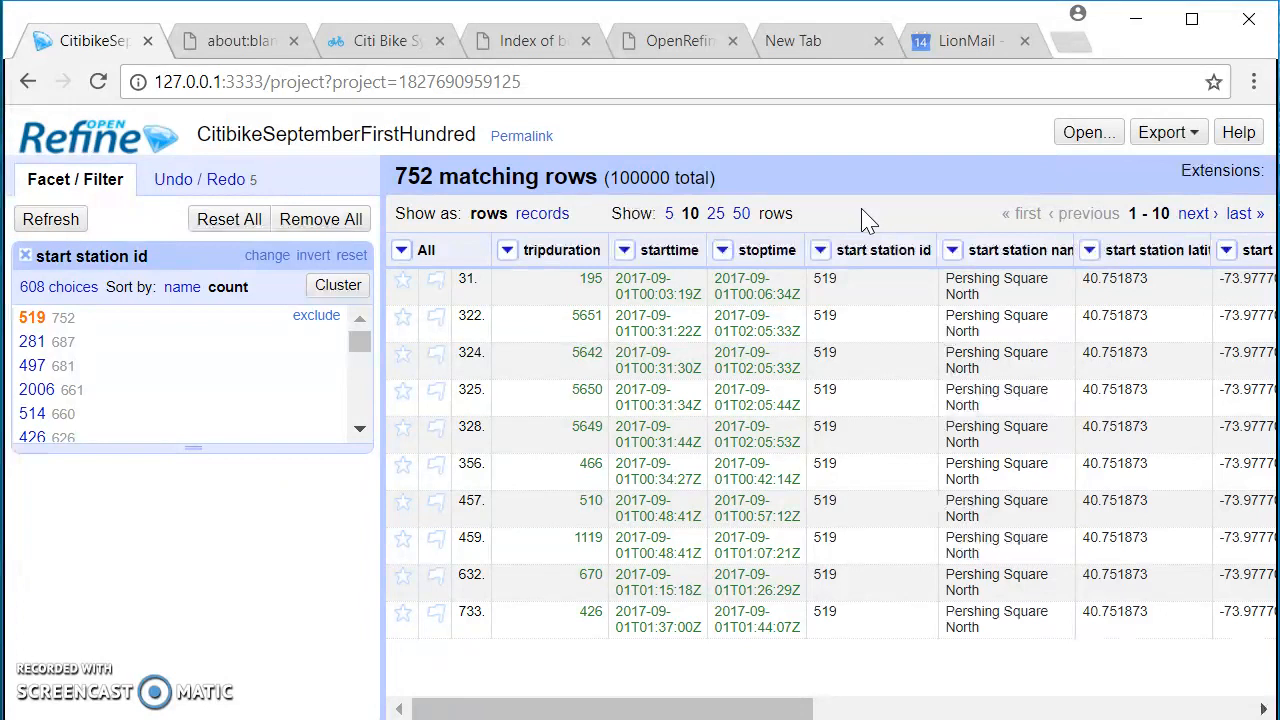
left_click(508, 251)
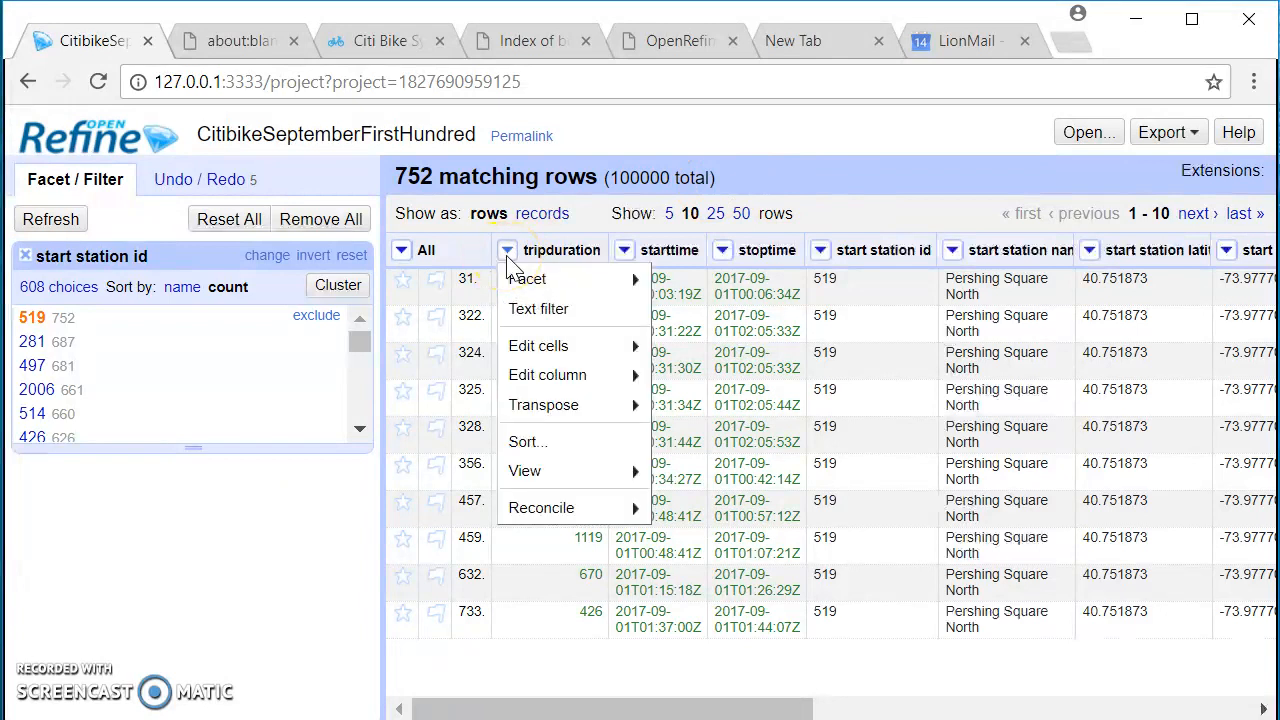
mouse_move(525, 279)
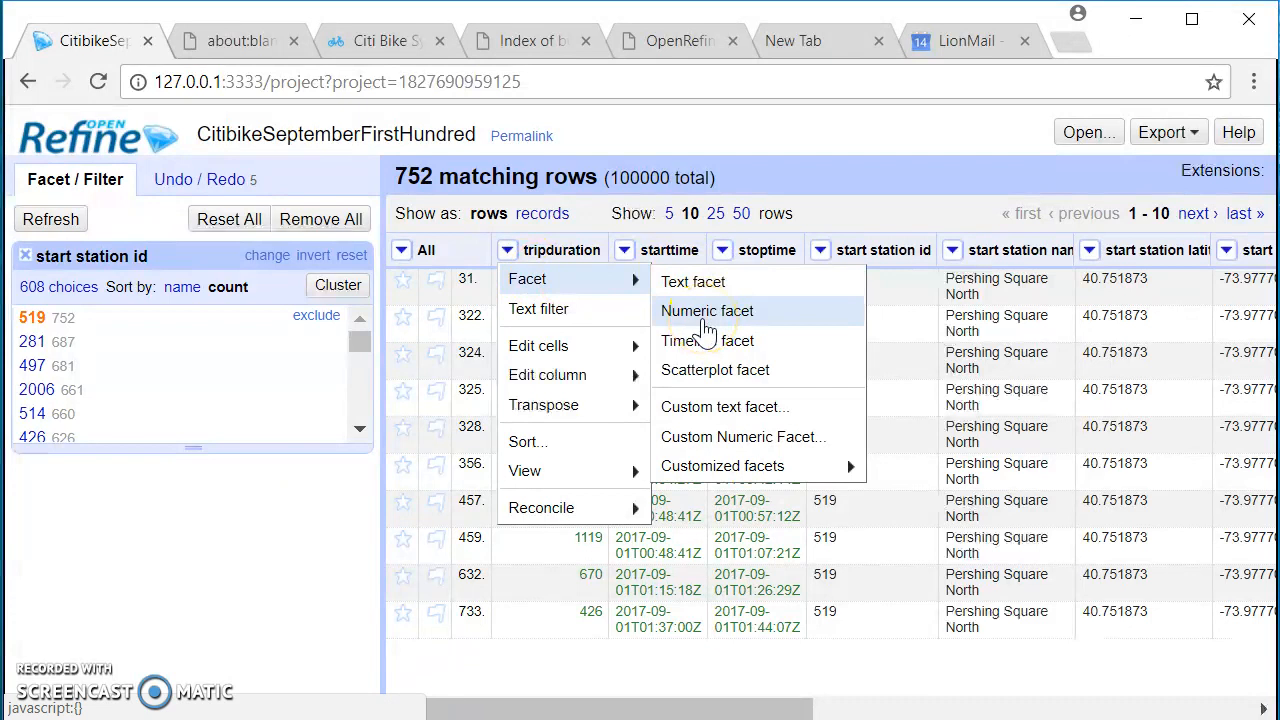
left_click(707, 310)
left_click_drag(192, 440, 194, 372)
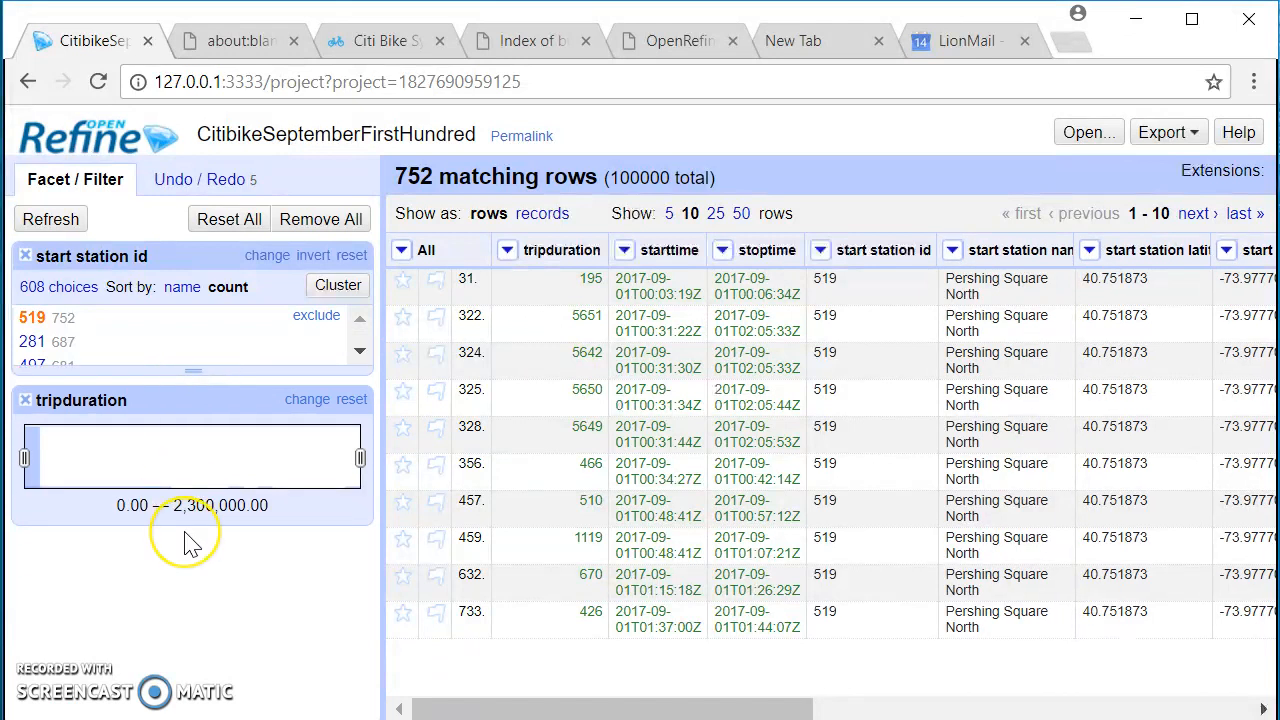
- Limit the tripduration facet to 100,000–2,300,000 and remove the start station id facet
left_click(30, 255)
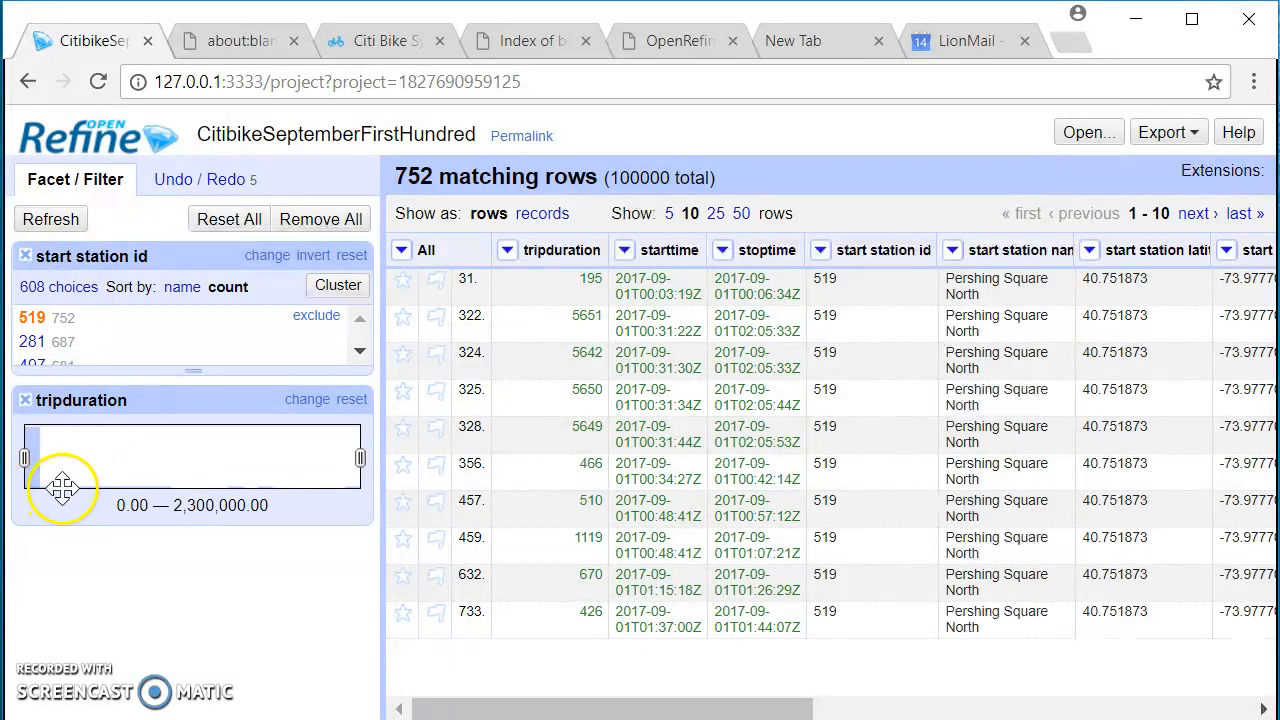
left_click_drag(68, 470, 83, 410)
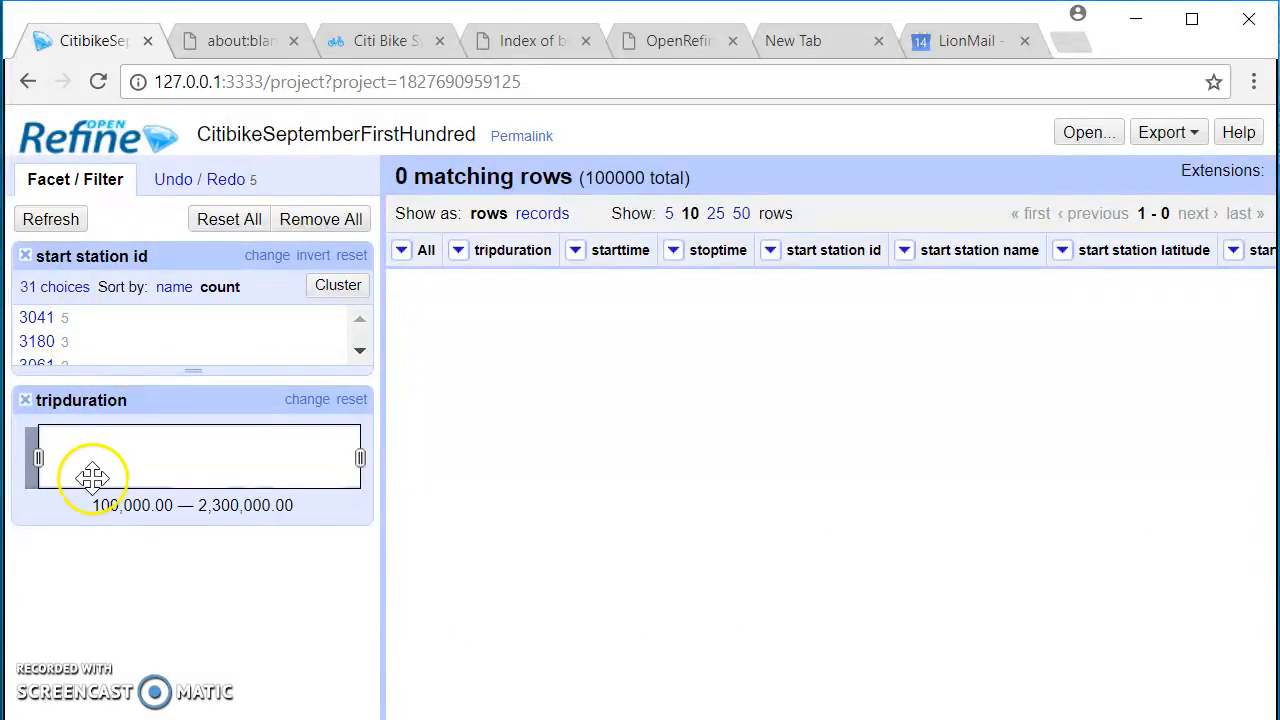
left_click(26, 256)
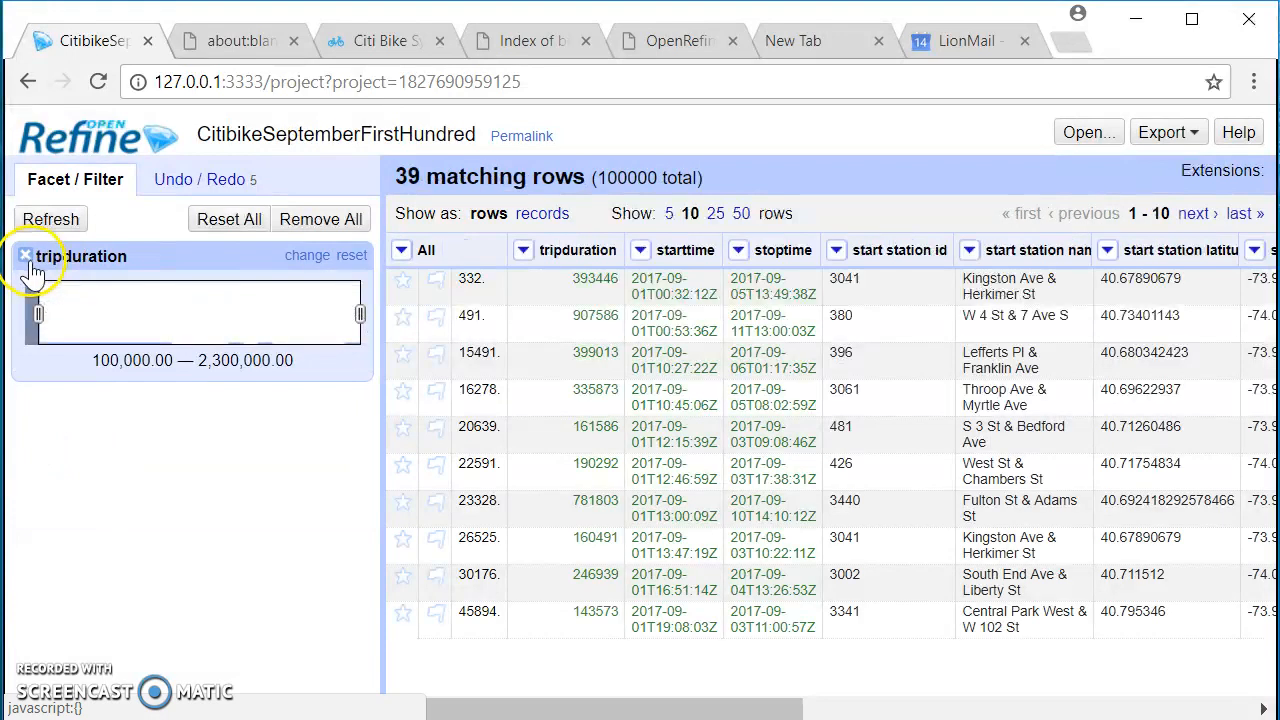
- Reset the tripduration minimum to 0, raise it to 100,000, and on to 2,200,000 to isolate the longest trips
left_click_drag(38, 318, 26, 320)
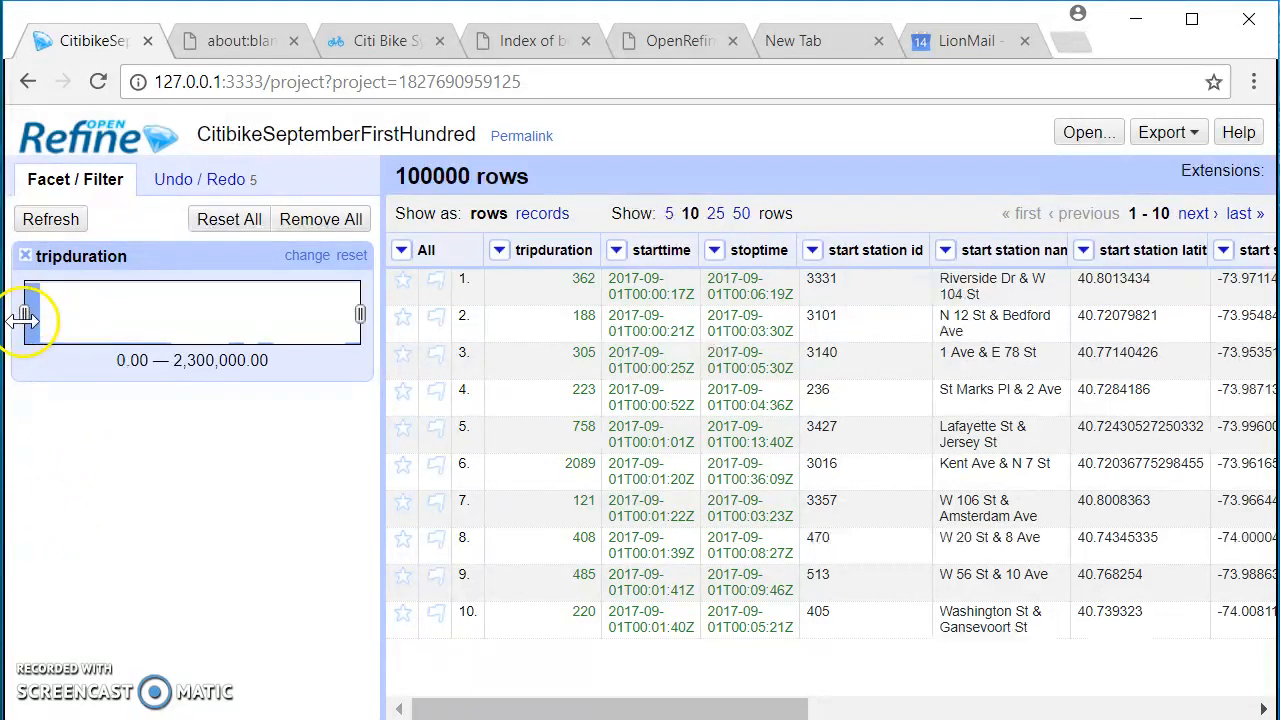
left_click_drag(24, 318, 40, 320)
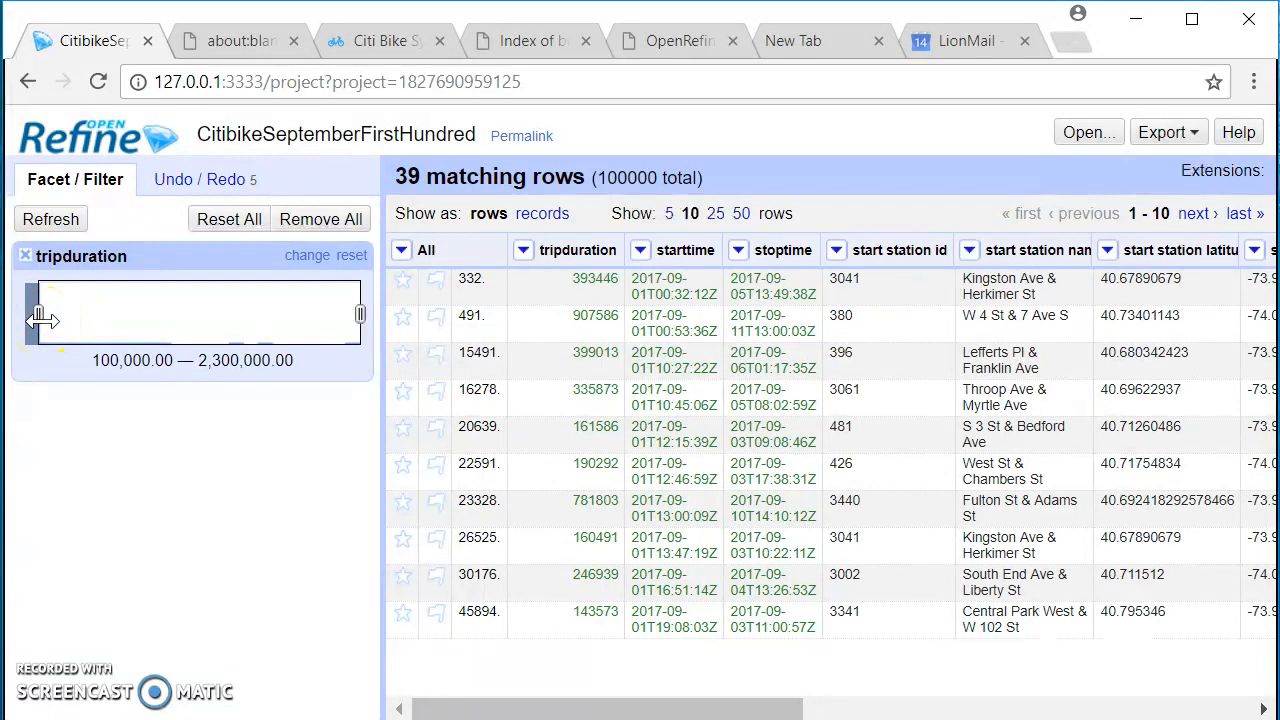
left_click(175, 360)
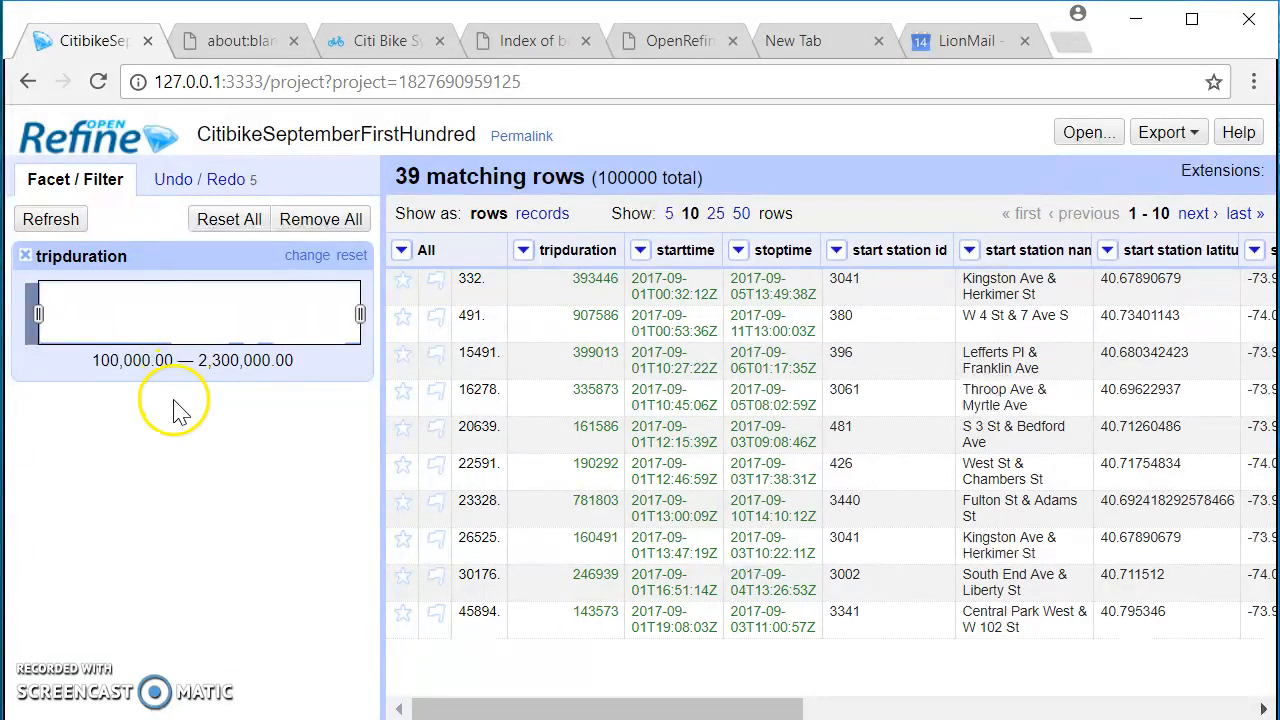
left_click_drag(30, 314, 345, 314)
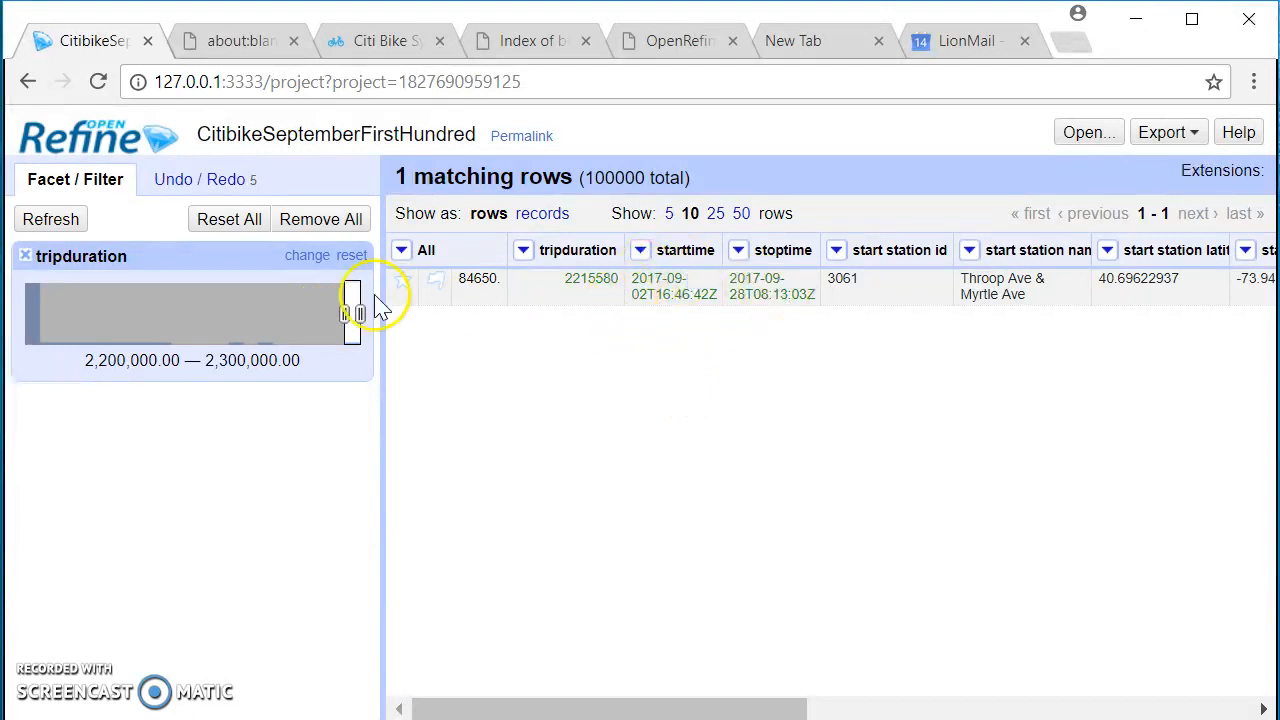
- Change the tripduration facet's range to 0–100,000 to filter for the shorter trips
left_click_drag(349, 313, 32, 314)
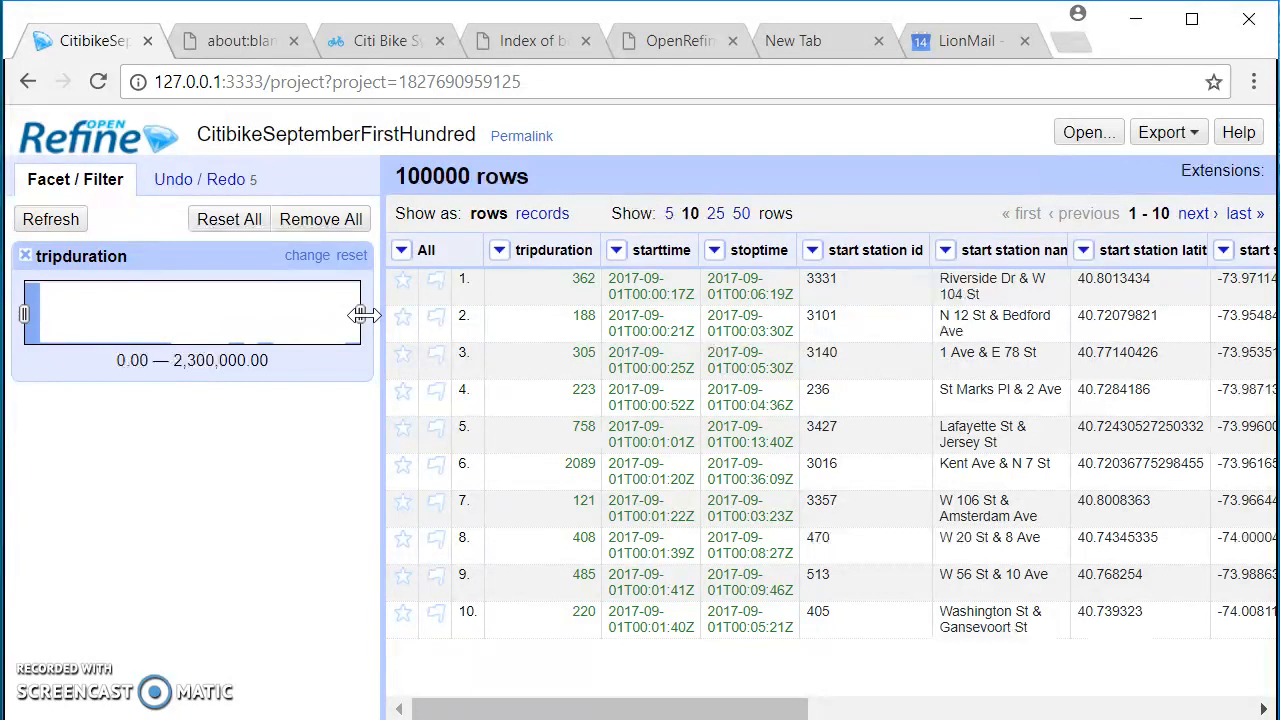
left_click_drag(357, 314, 37, 316)
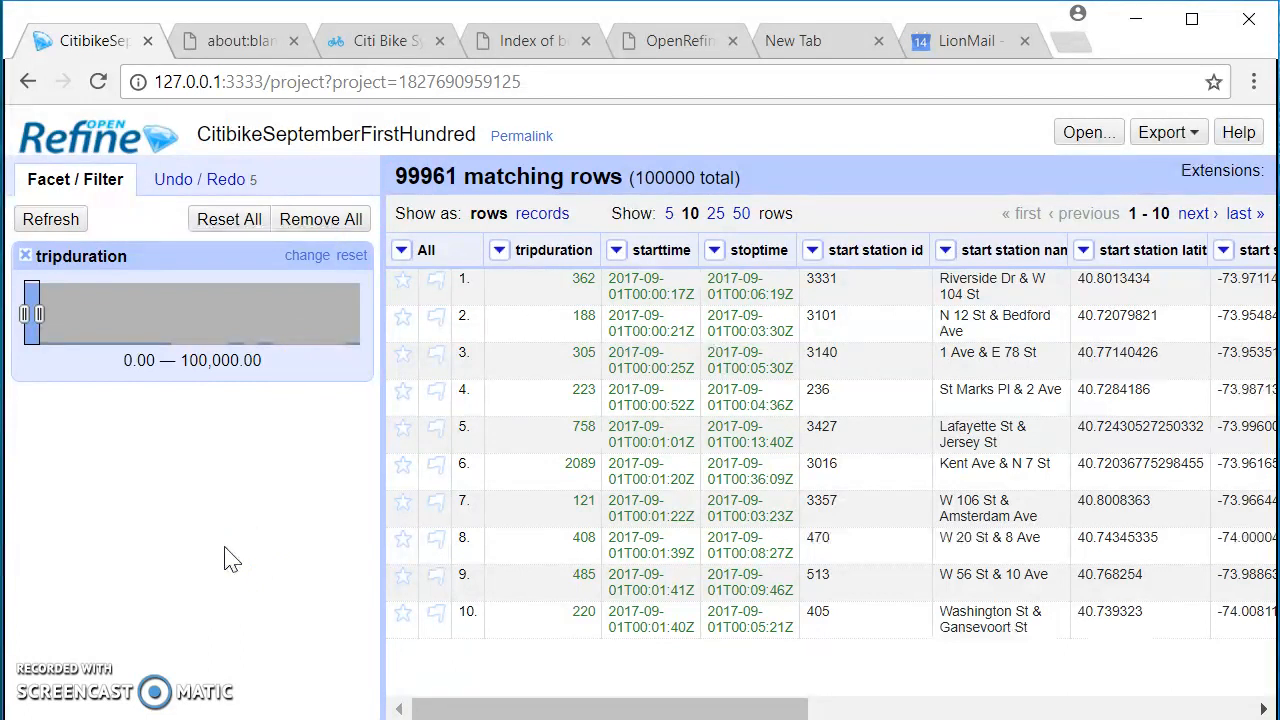
- Remove the tripduration facet and add a timeline facet on the starttime column
left_click(25, 257)
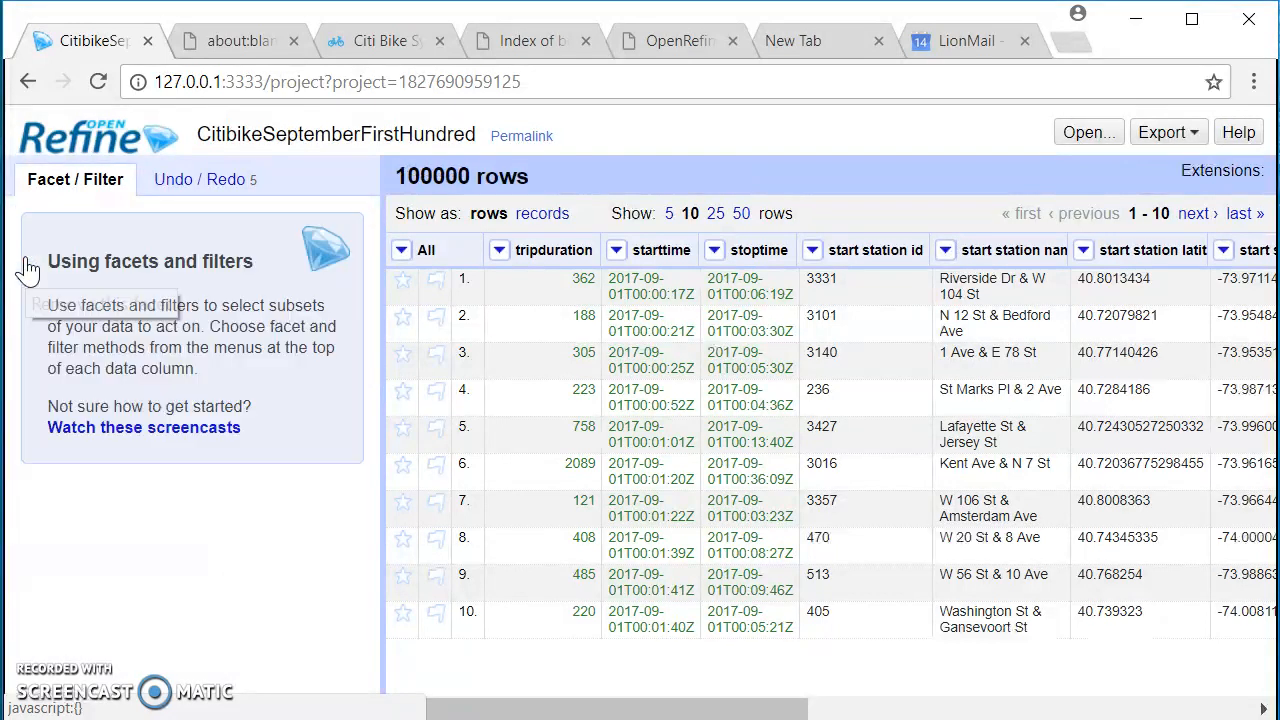
left_click(617, 250)
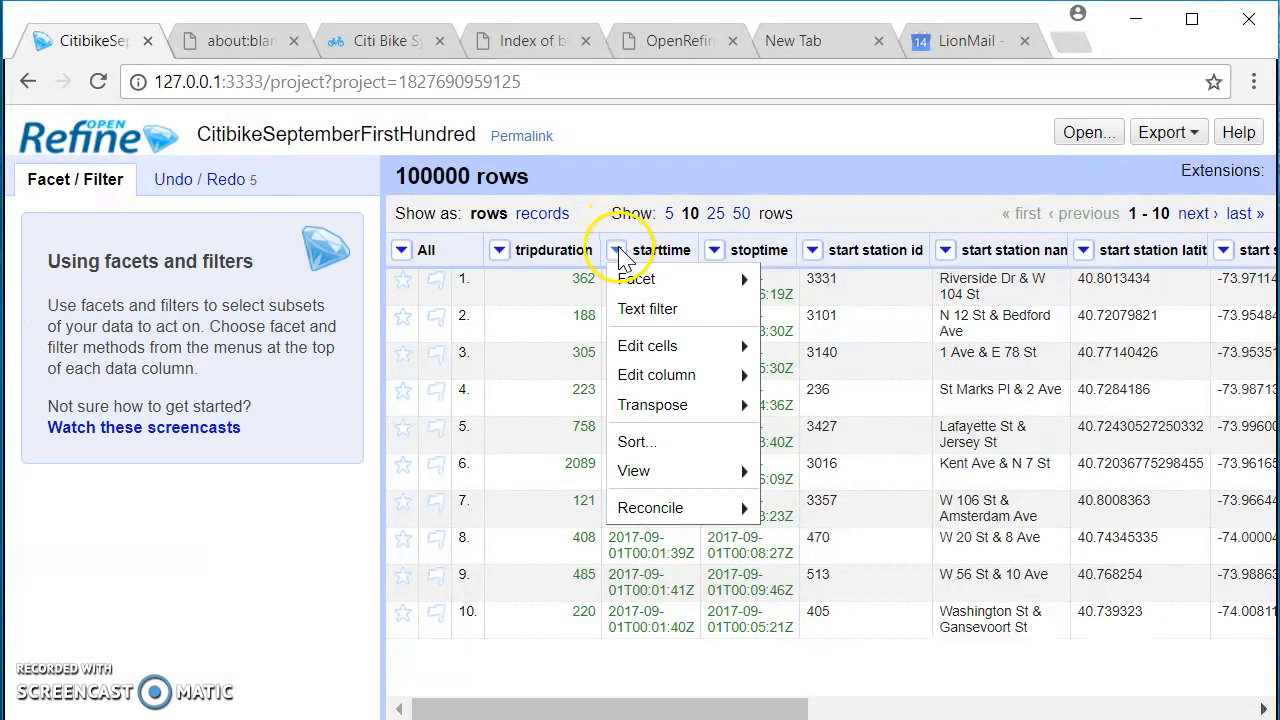
mouse_move(636, 279)
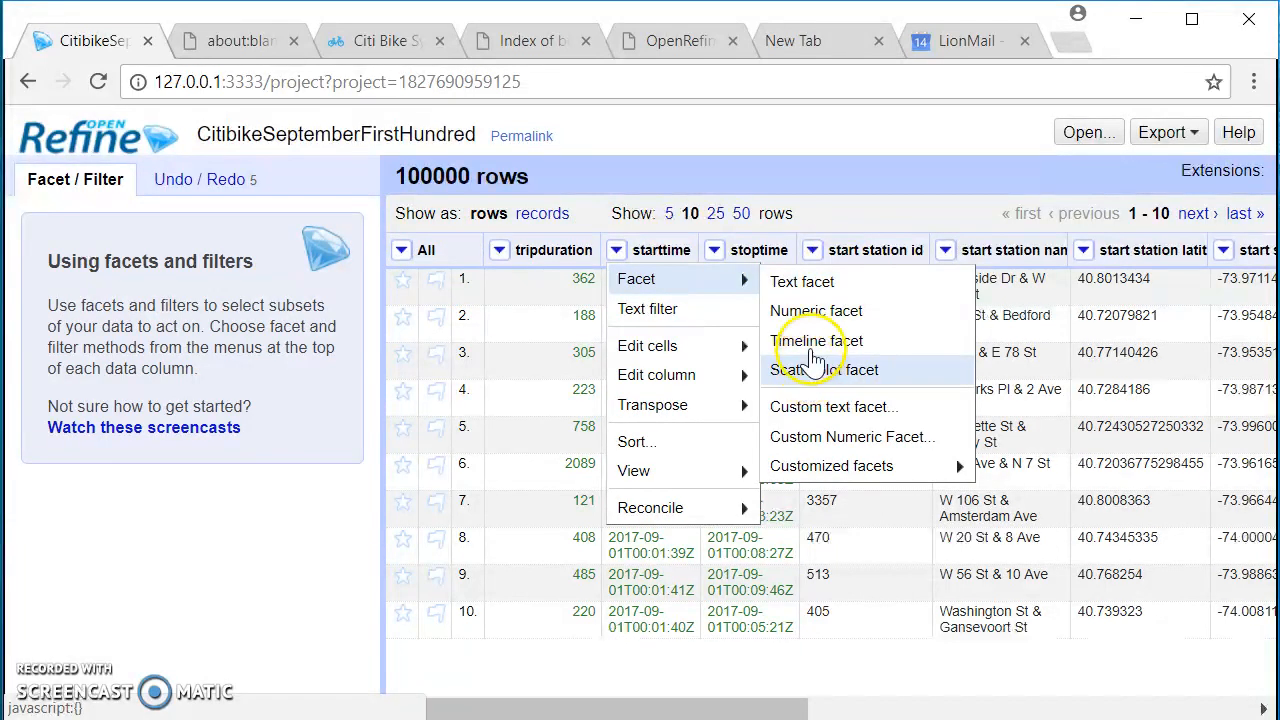
left_click(772, 340)
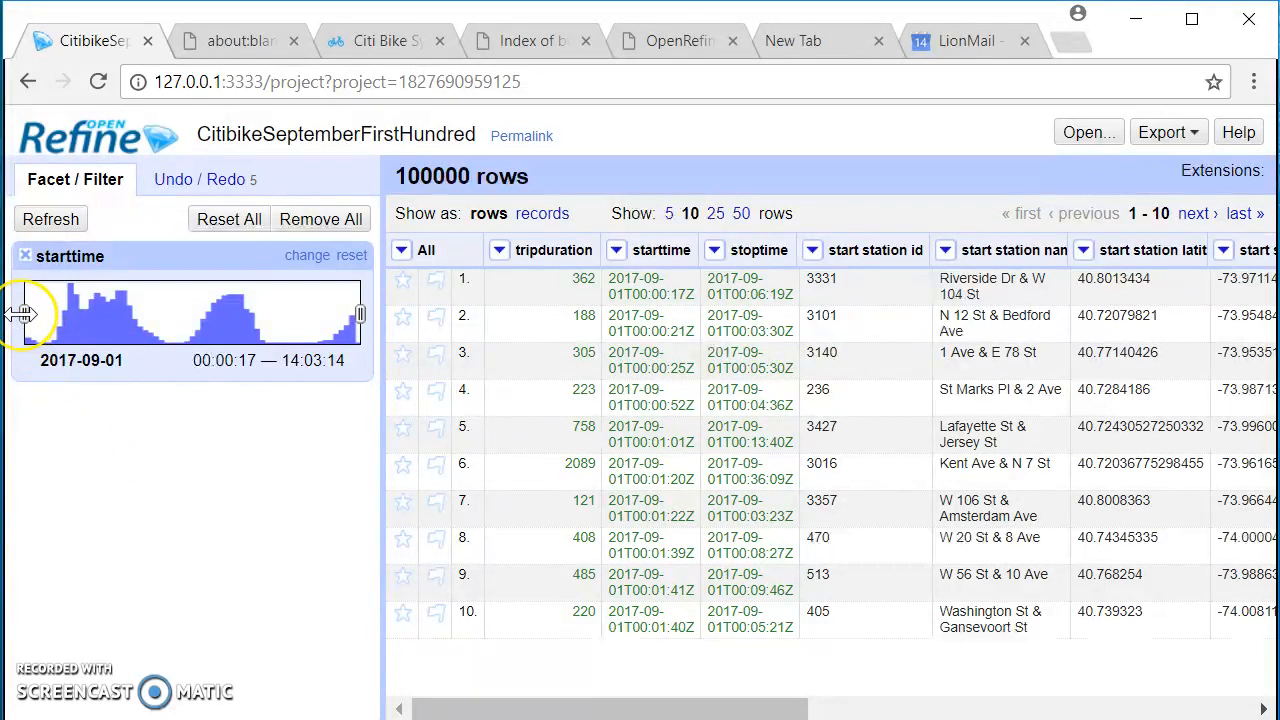
- Narrow the starttime timeline to the 2017-09-02 daytime peak, from 06:00:17 to 21:03:14
left_click_drag(22, 313, 315, 332)
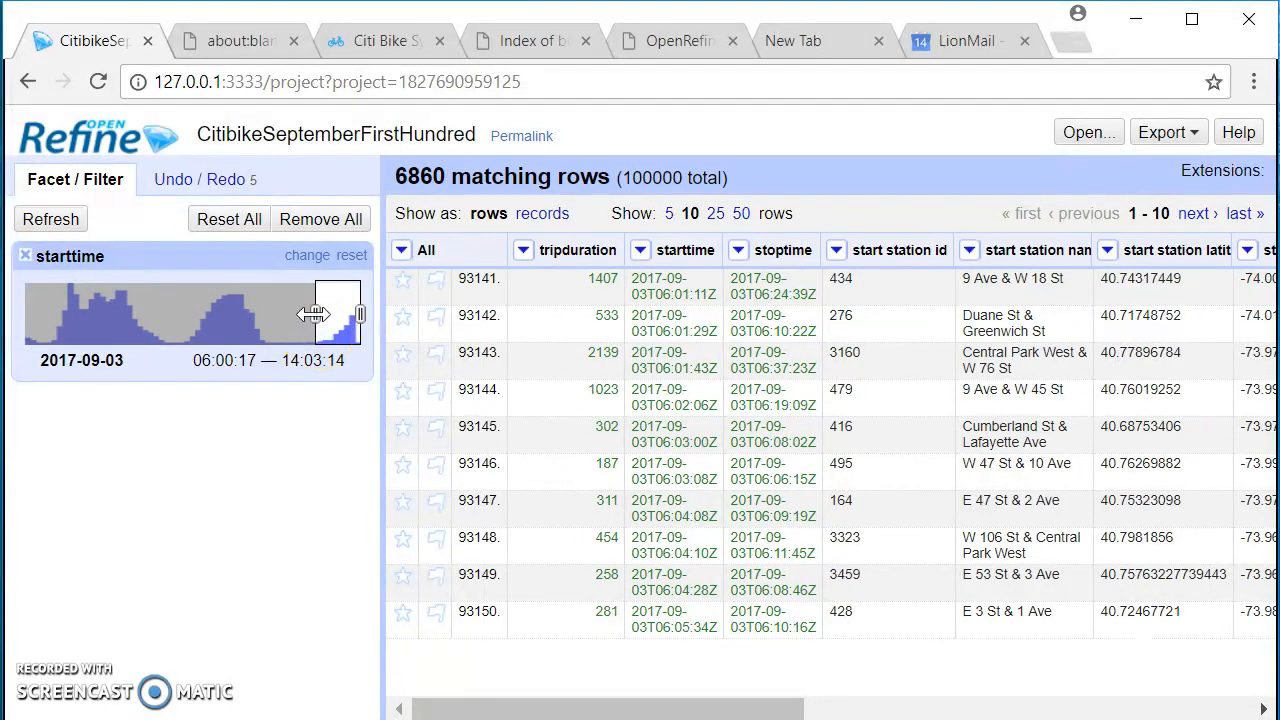
left_click_drag(323, 311, 153, 315)
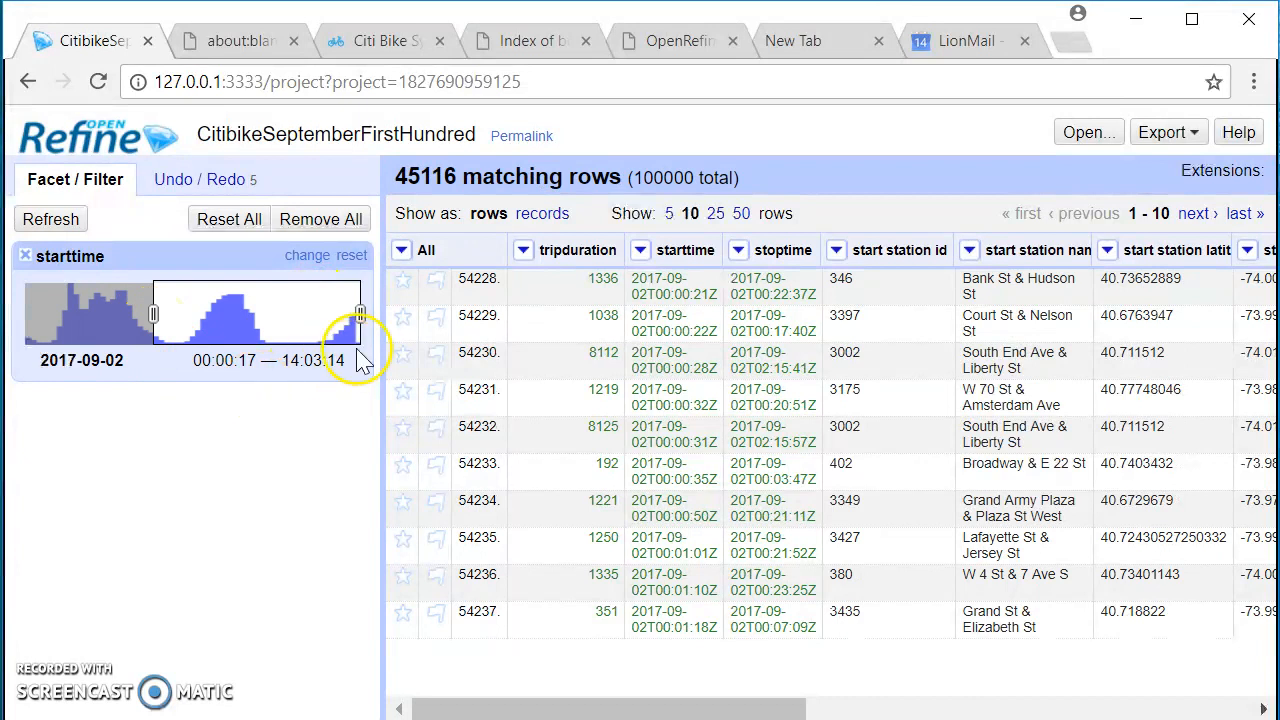
left_click_drag(359, 311, 286, 310)
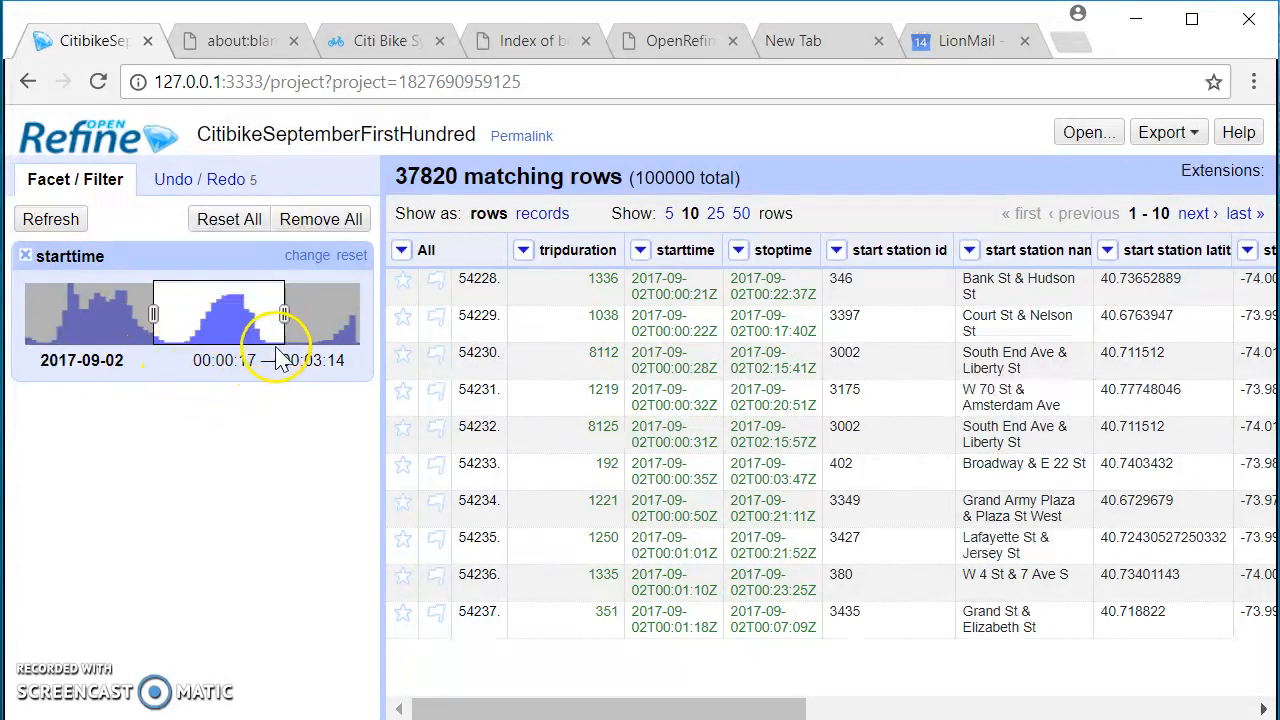
left_click_drag(146, 314, 183, 320)
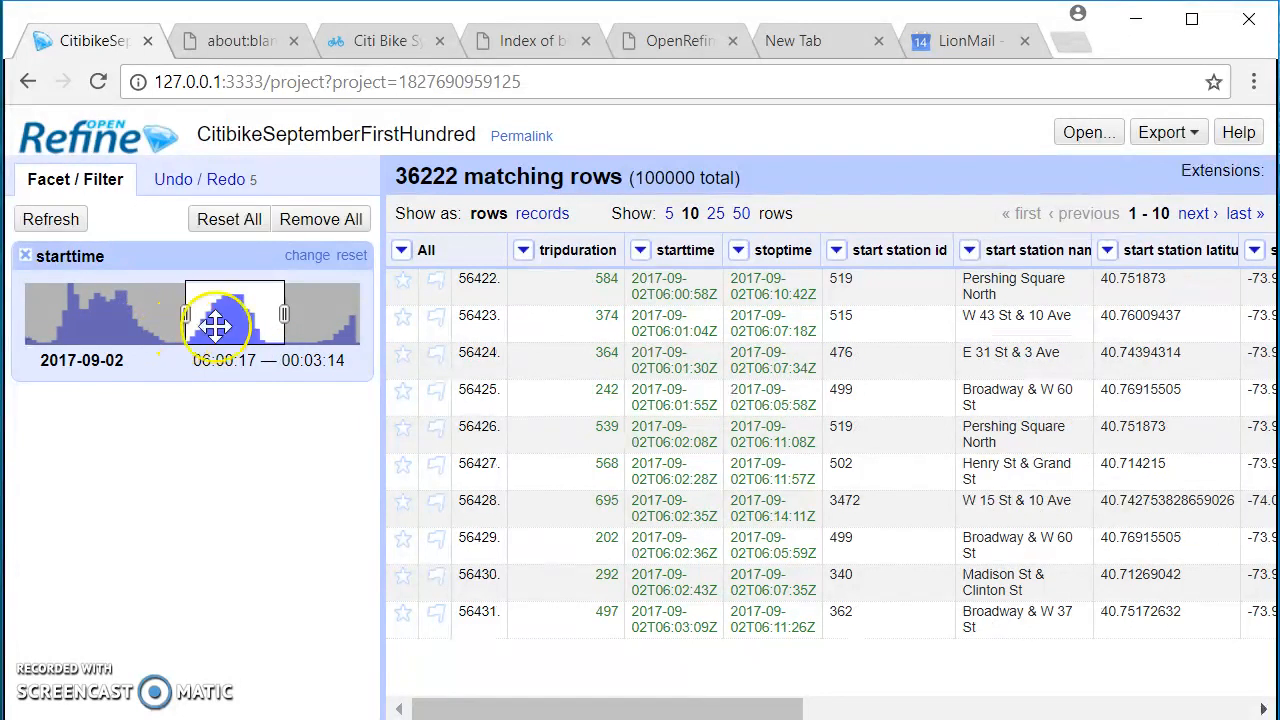
left_click_drag(282, 313, 270, 313)
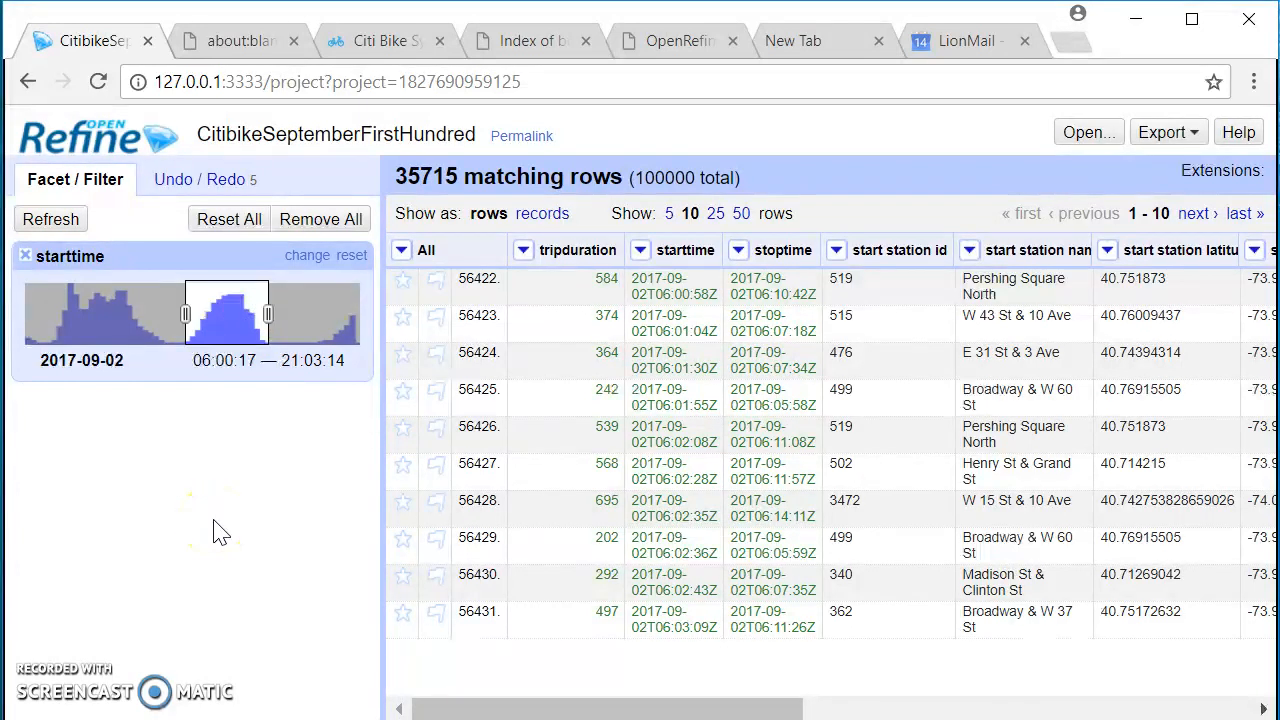
left_click(185, 311)
left_click_drag(185, 311, 14, 314)
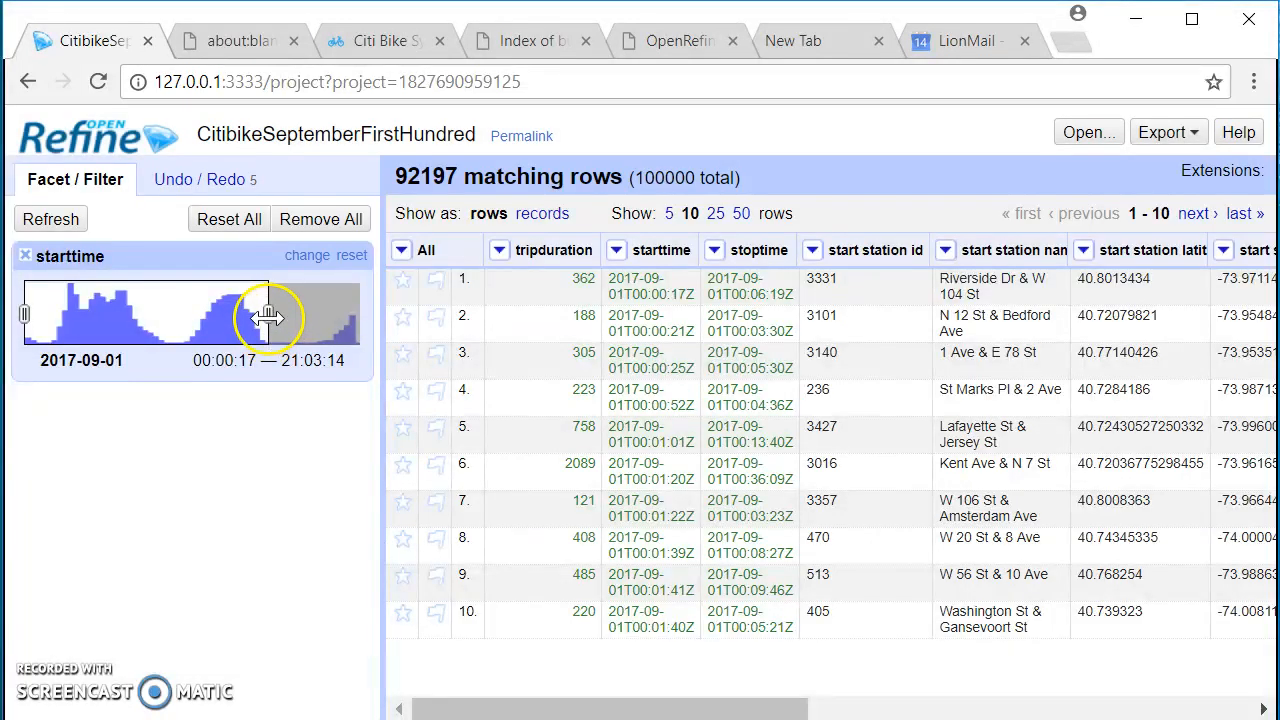
left_click_drag(268, 316, 158, 364)
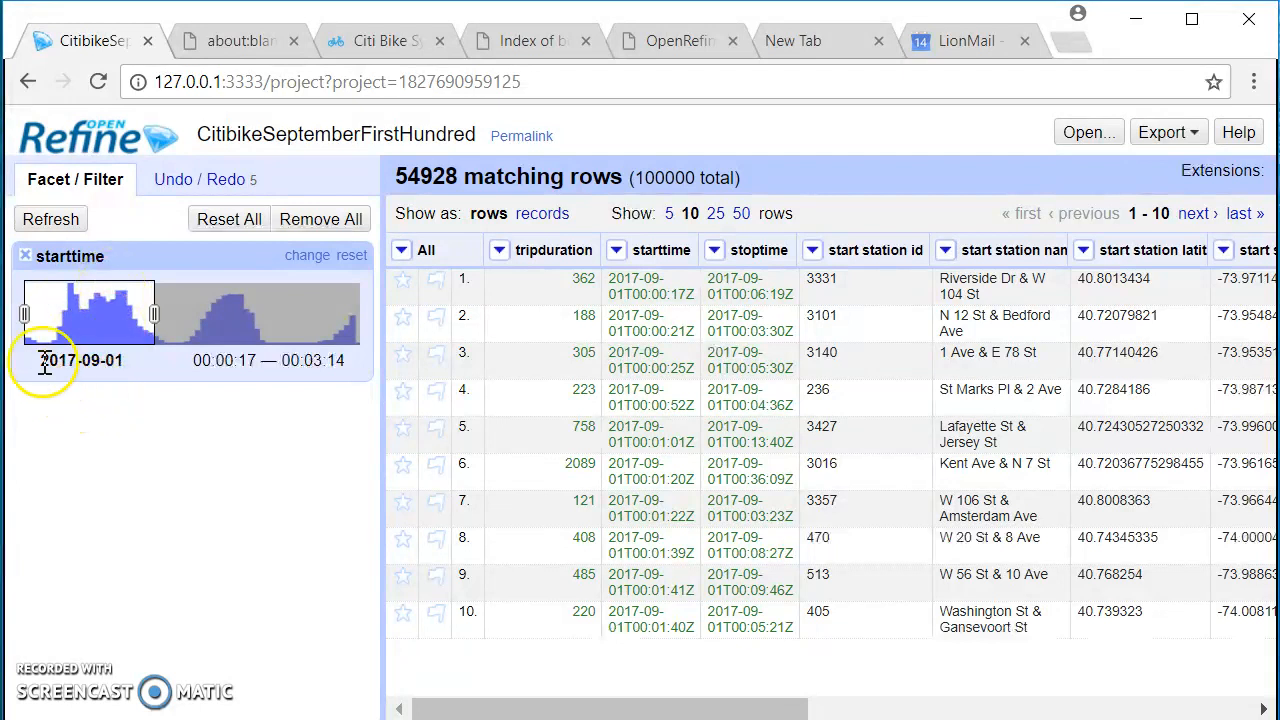
- Narrow the starttime range to the 2017-09-01 morning peak, from 08:00:17 to 10:03:14
left_click_drag(22, 312, 62, 317)
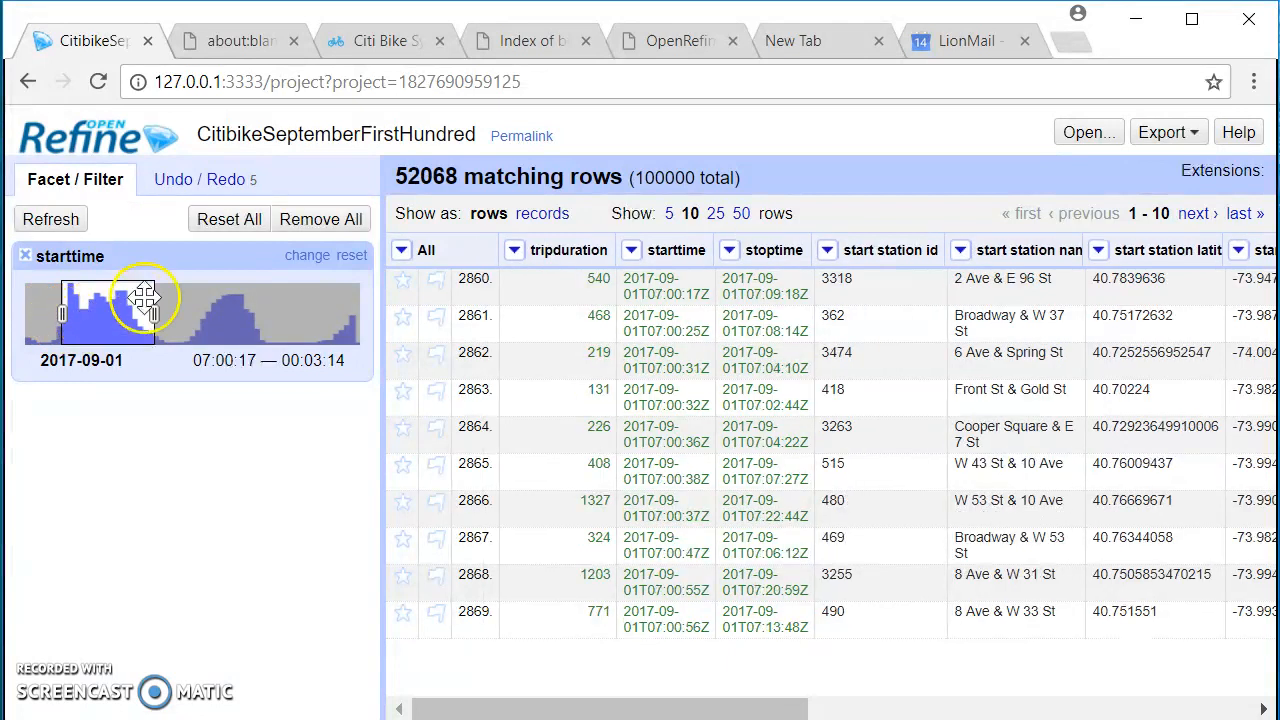
left_click_drag(145, 313, 84, 314)
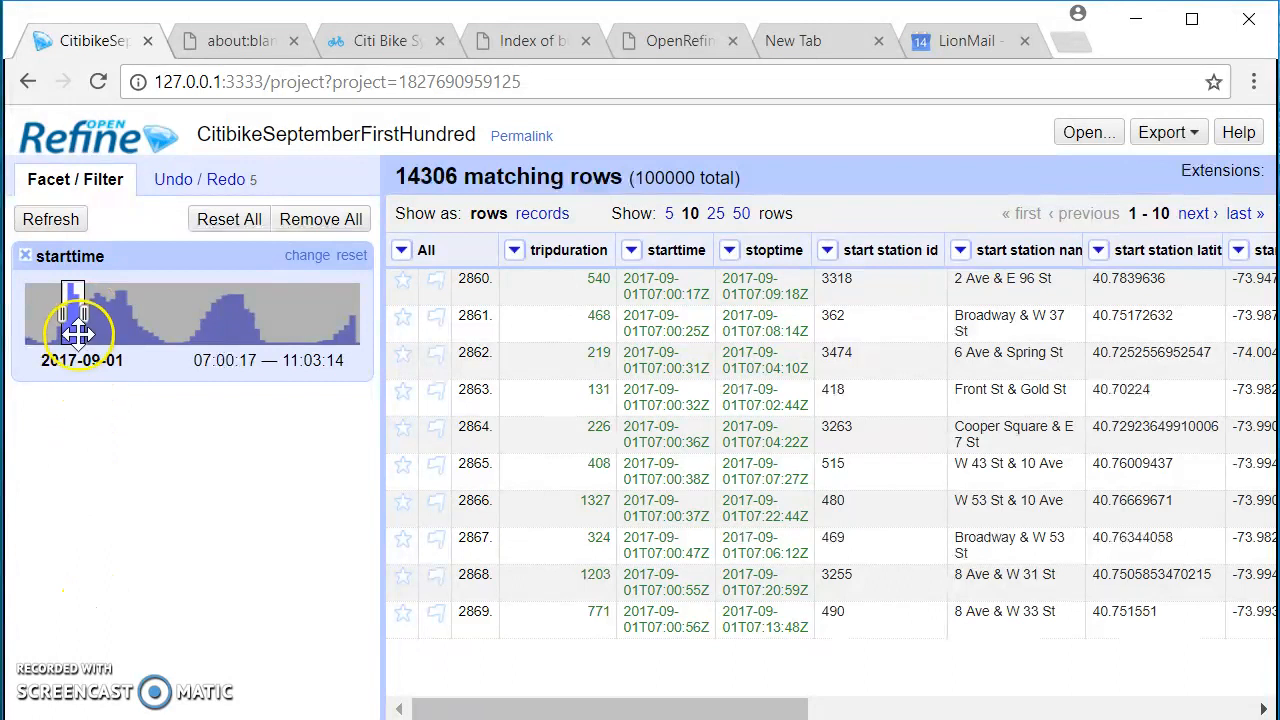
left_click_drag(80, 313, 70, 314)
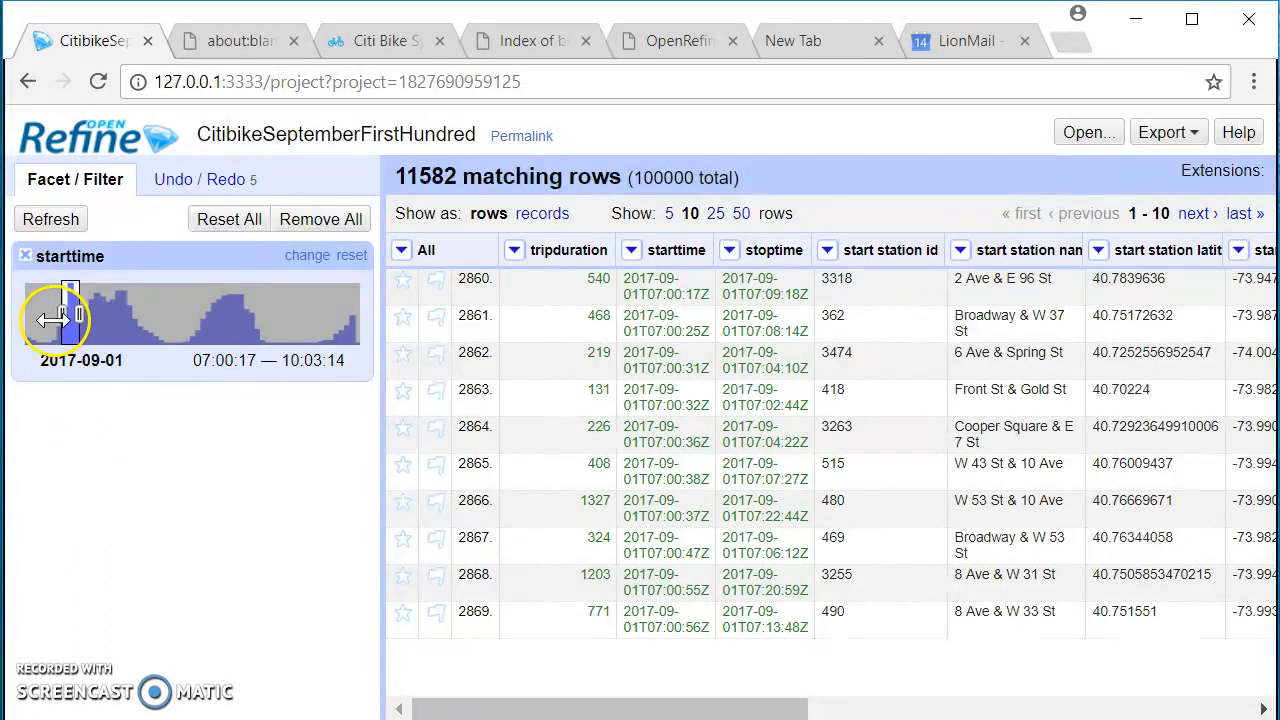
left_click_drag(62, 312, 72, 313)
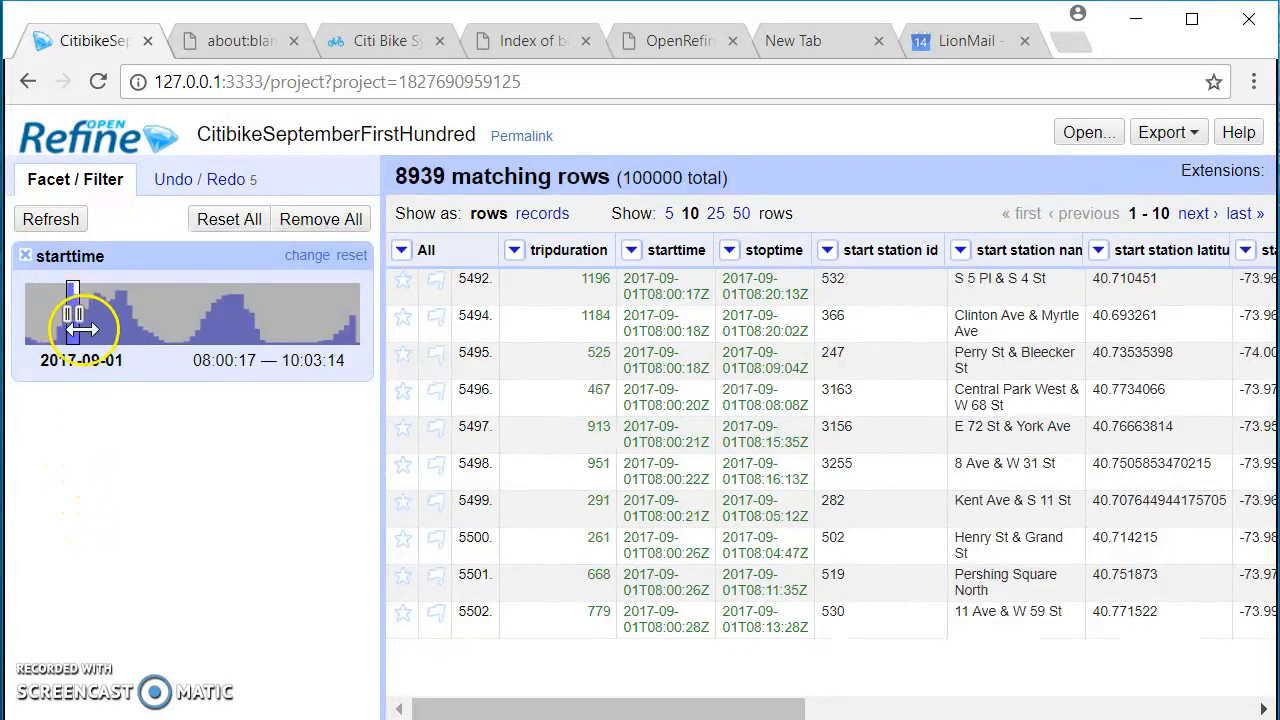
- Move the starttime range to the 2017-09-01 evening peak, 17:00:17 to 19:03:14, and then to the full day of 2017-09-02
left_click_drag(77, 315, 120, 318)
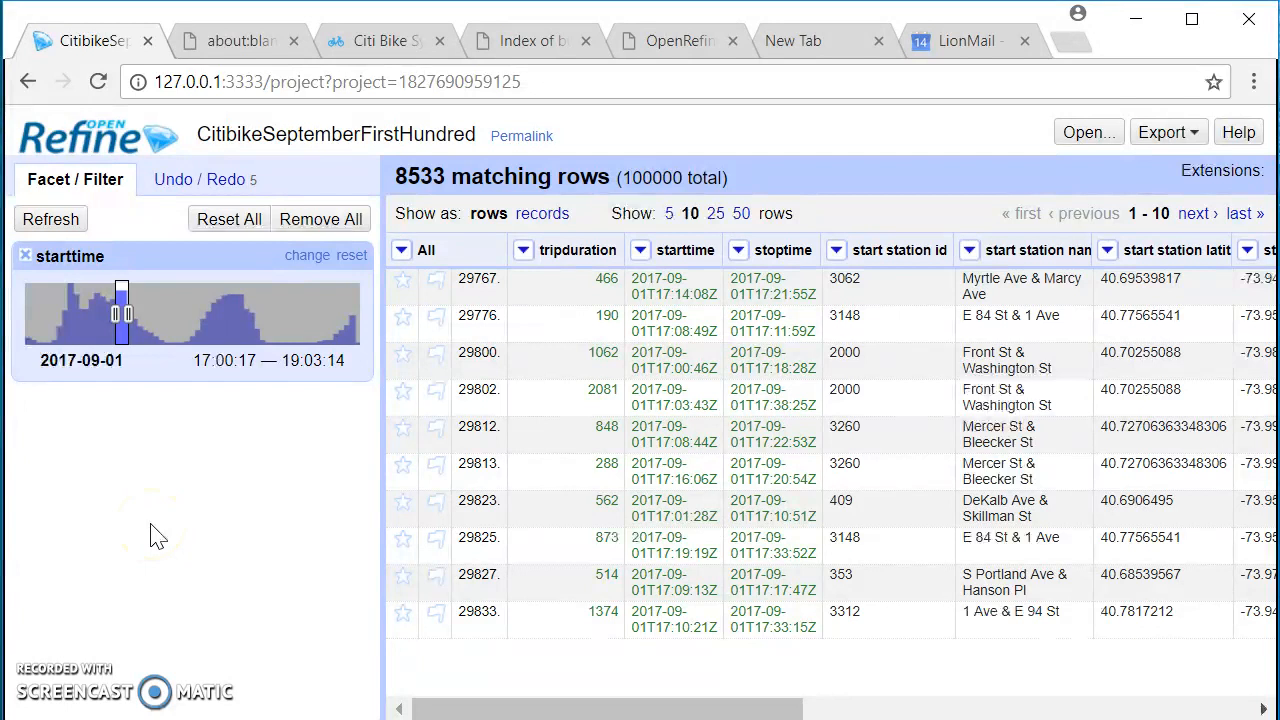
left_click_drag(128, 314, 289, 317)
left_click_drag(116, 315, 153, 307)
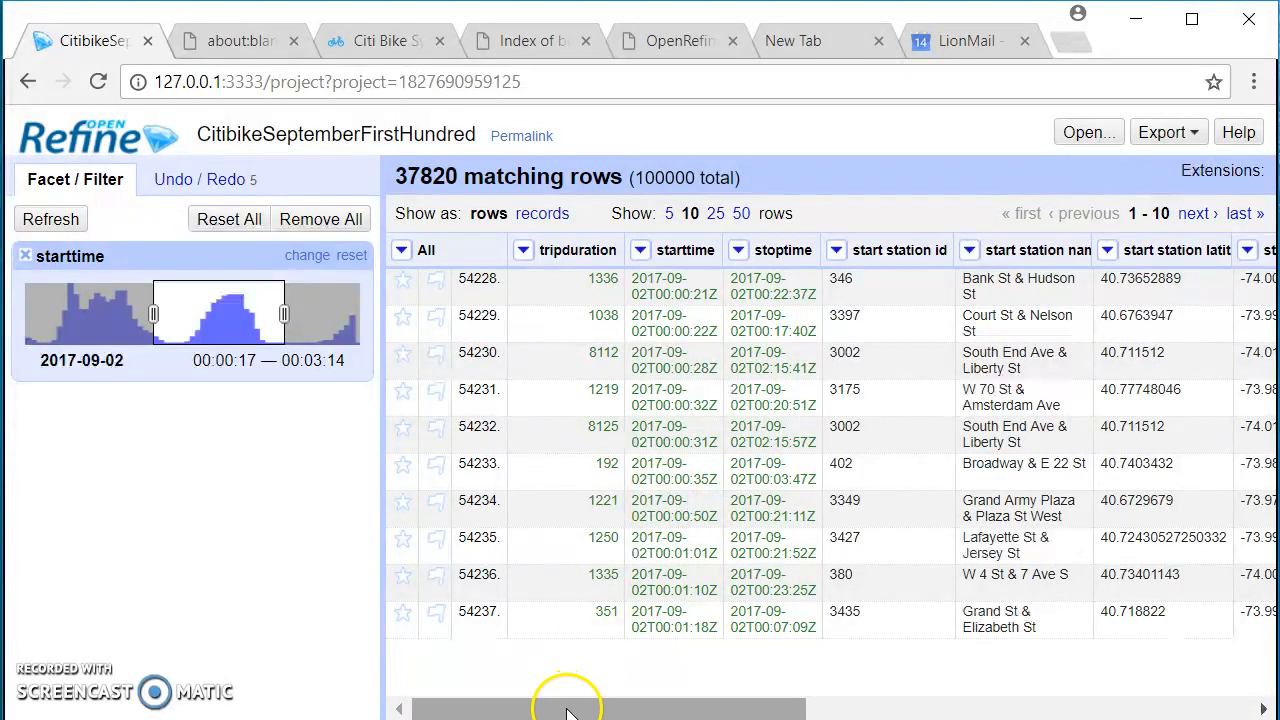
- Add a text facet on the usertype column
left_click_drag(563, 712, 1109, 700)
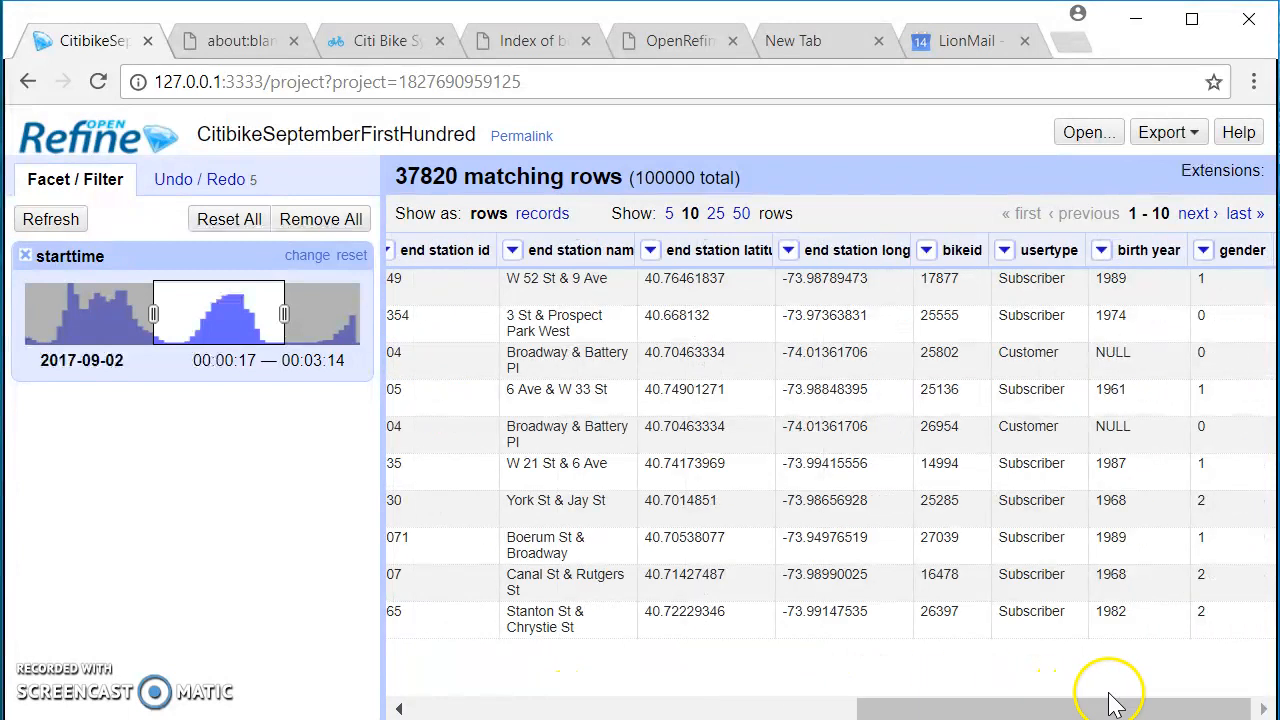
left_click(1005, 252)
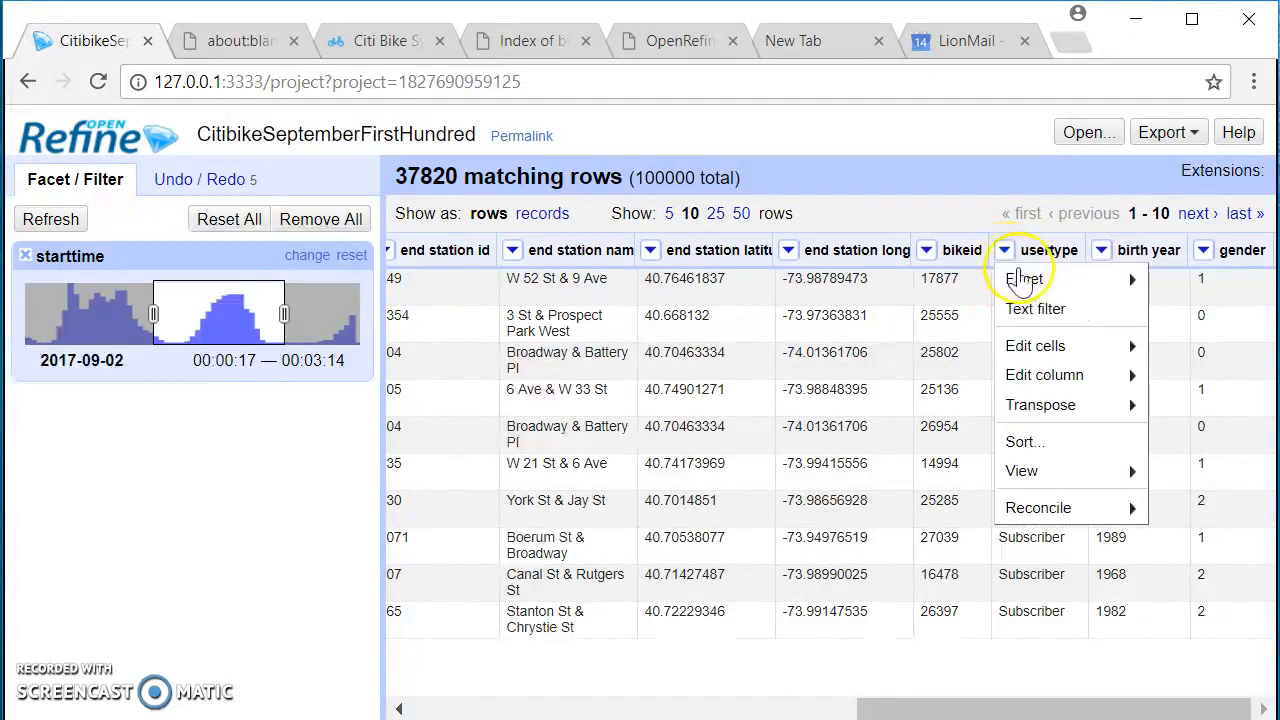
mouse_move(1023, 275)
left_click(849, 285)
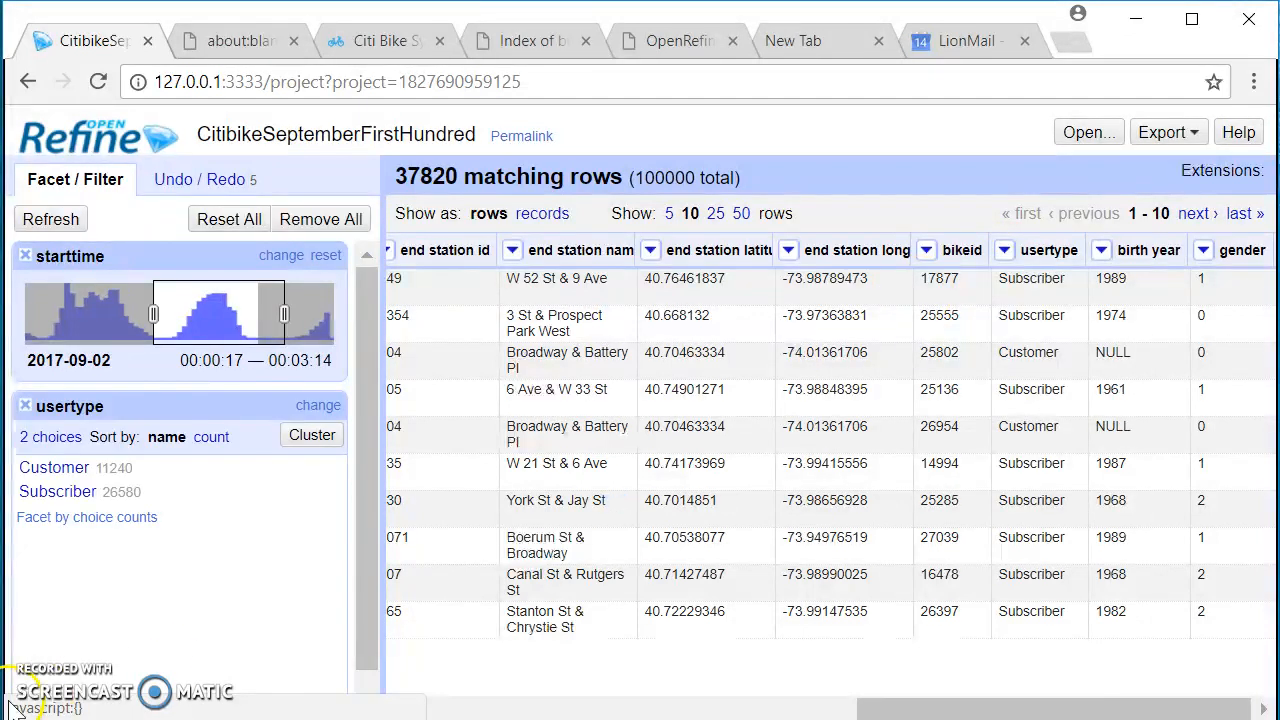
- Filter the 2017-09-02 trips by usertype Subscriber, then switch the filter to Customer
left_click(52, 492)
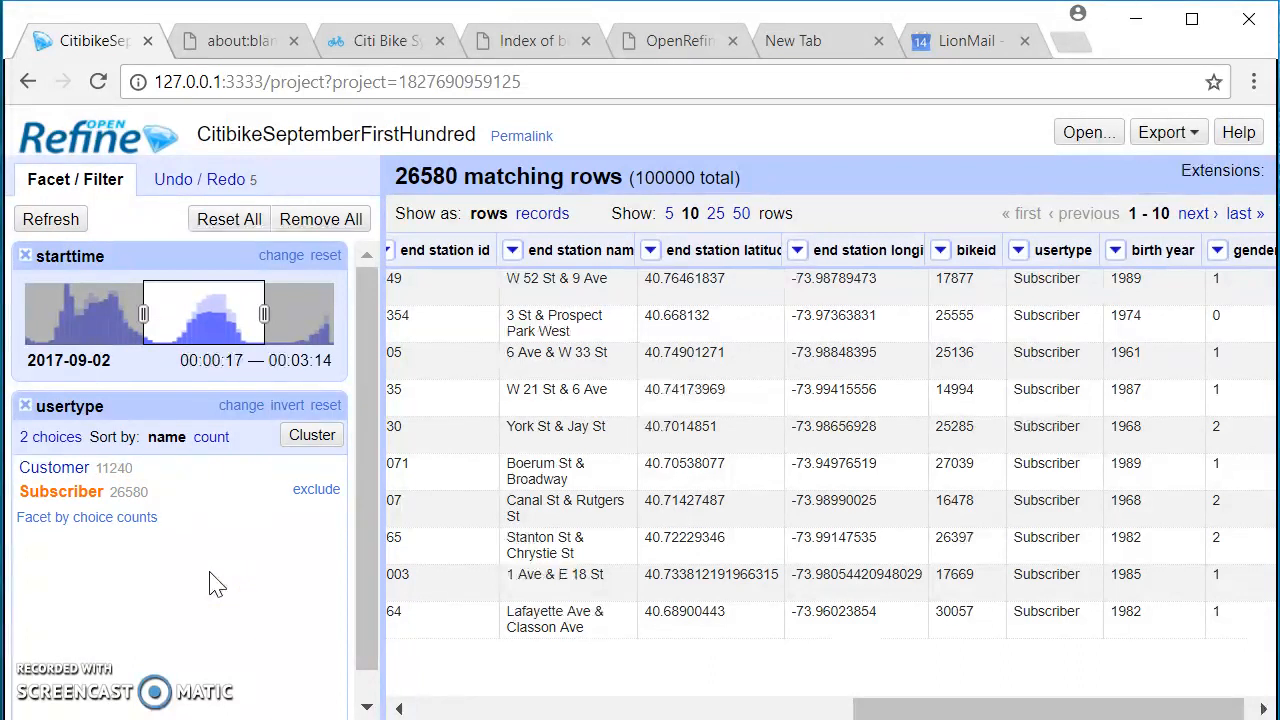
left_click(58, 468)
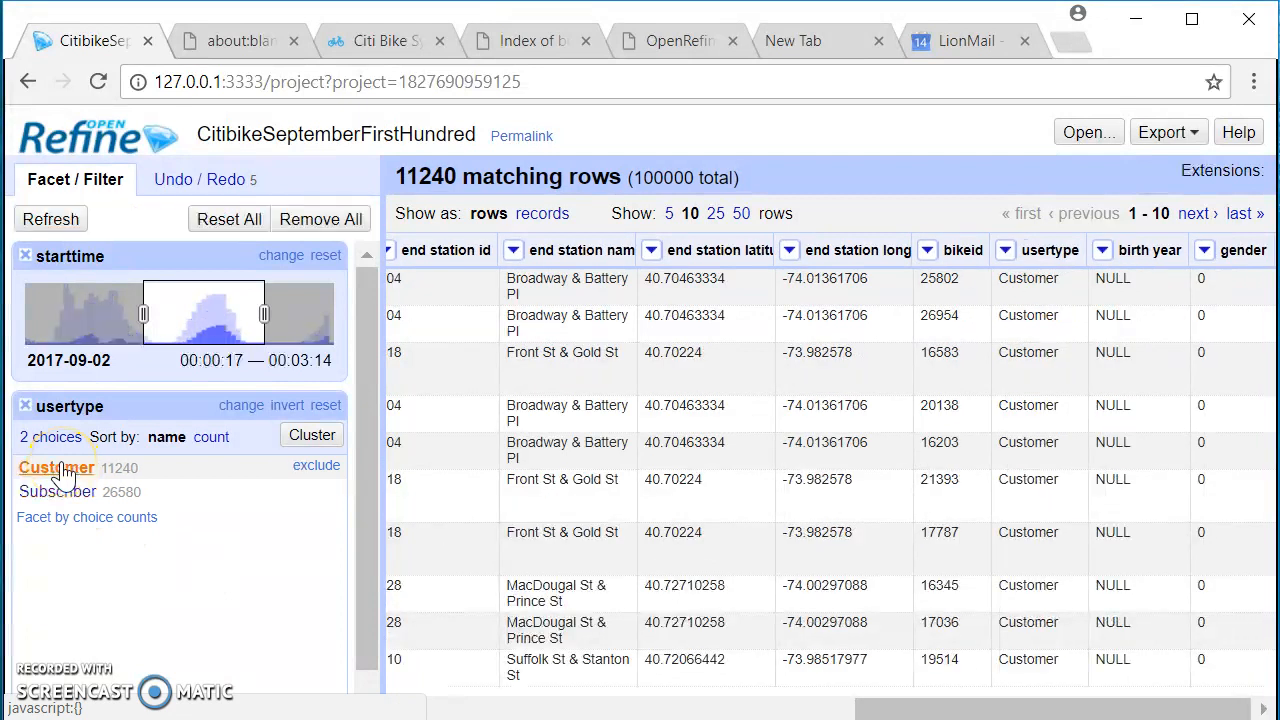
left_click_drag(143, 314, 28, 316)
left_click_drag(264, 314, 155, 308)
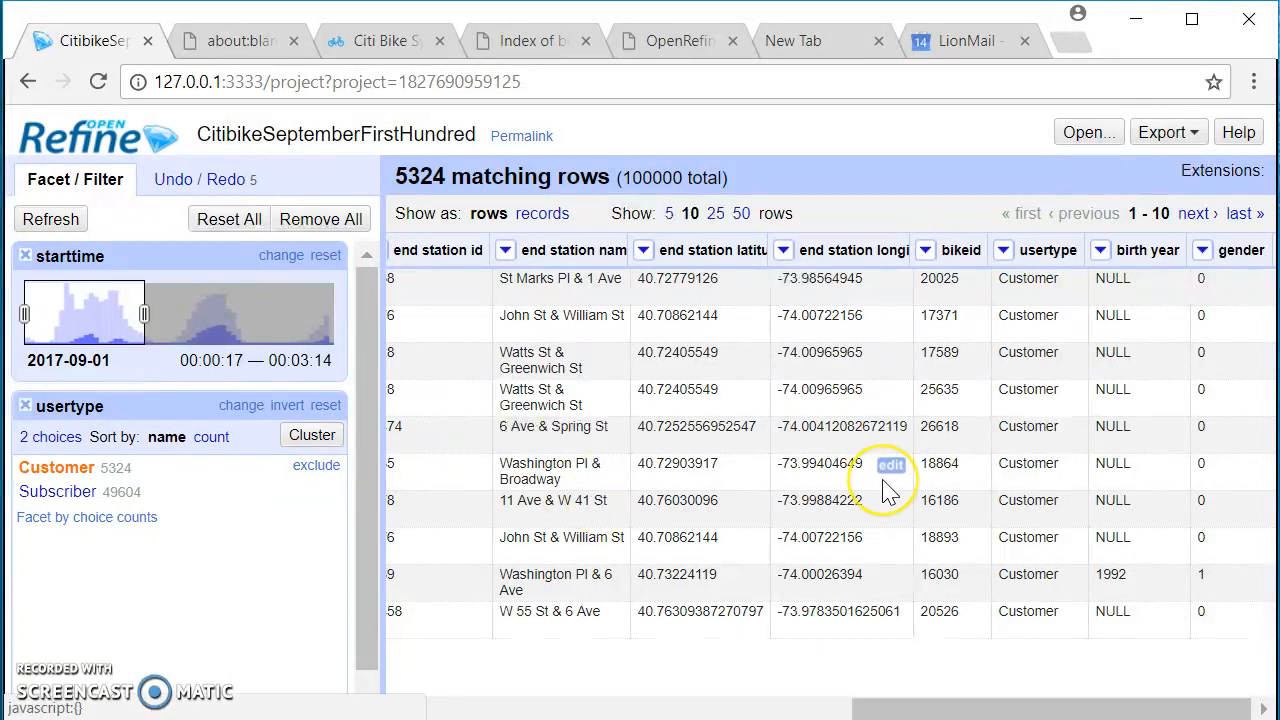
right_click(884, 485)
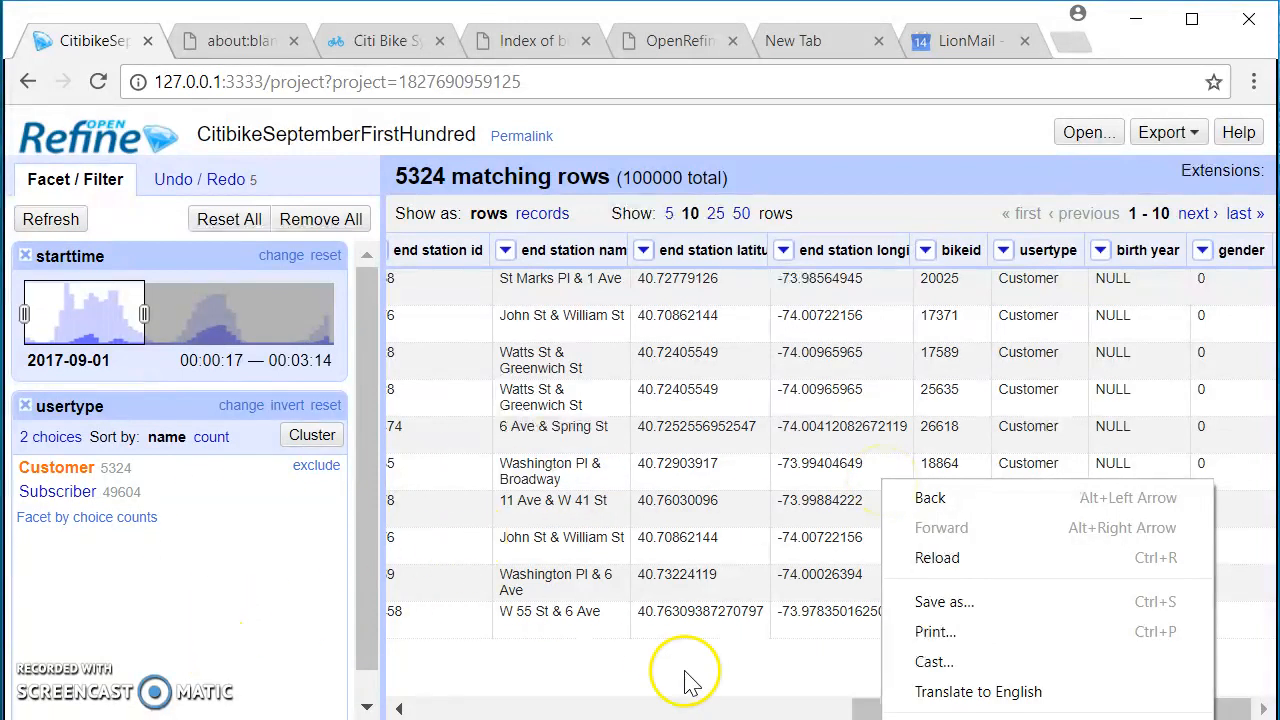
left_click(256, 672)
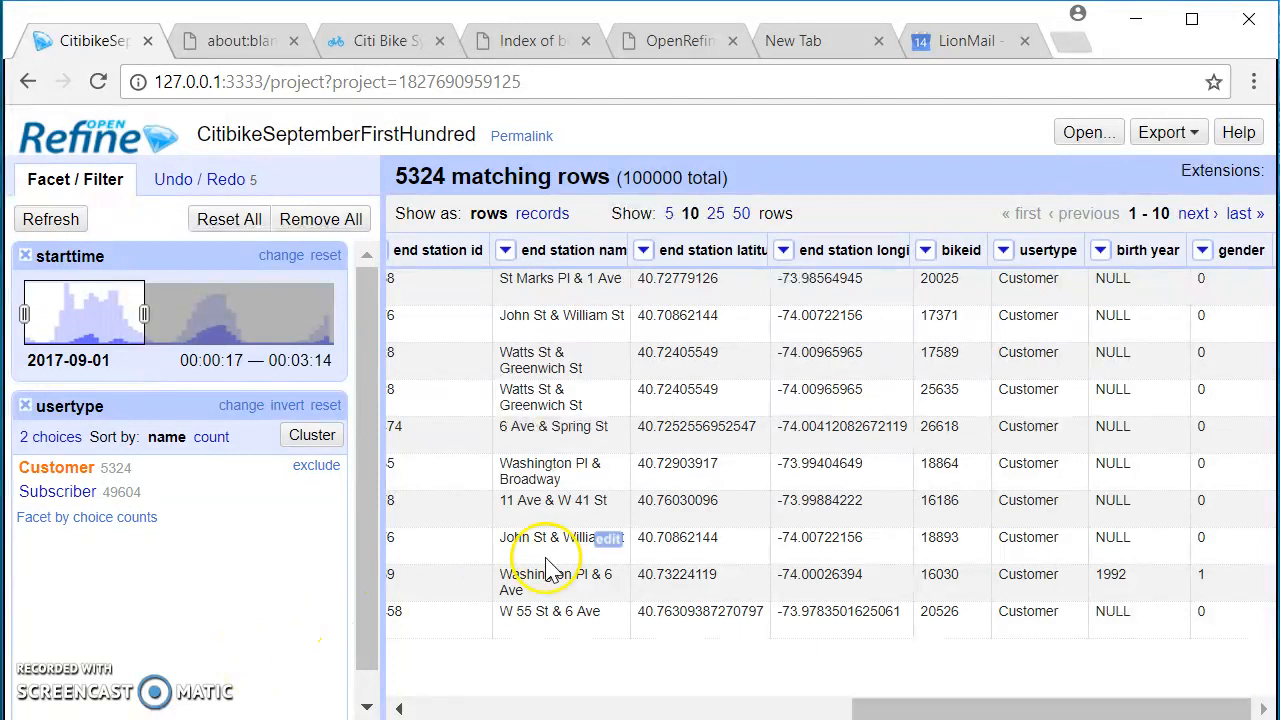
- Remove the starttime and usertype facets to restore the unfiltered rows
left_click_drag(922, 708, 423, 703)
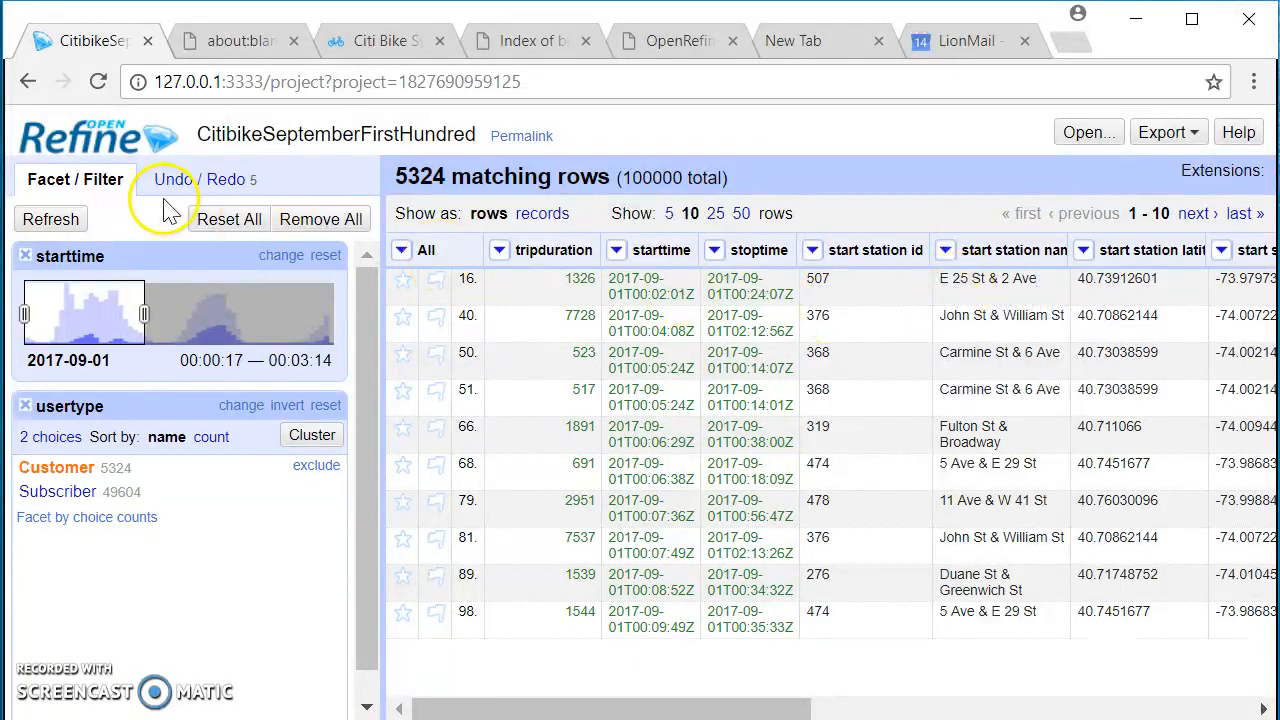
left_click(25, 256)
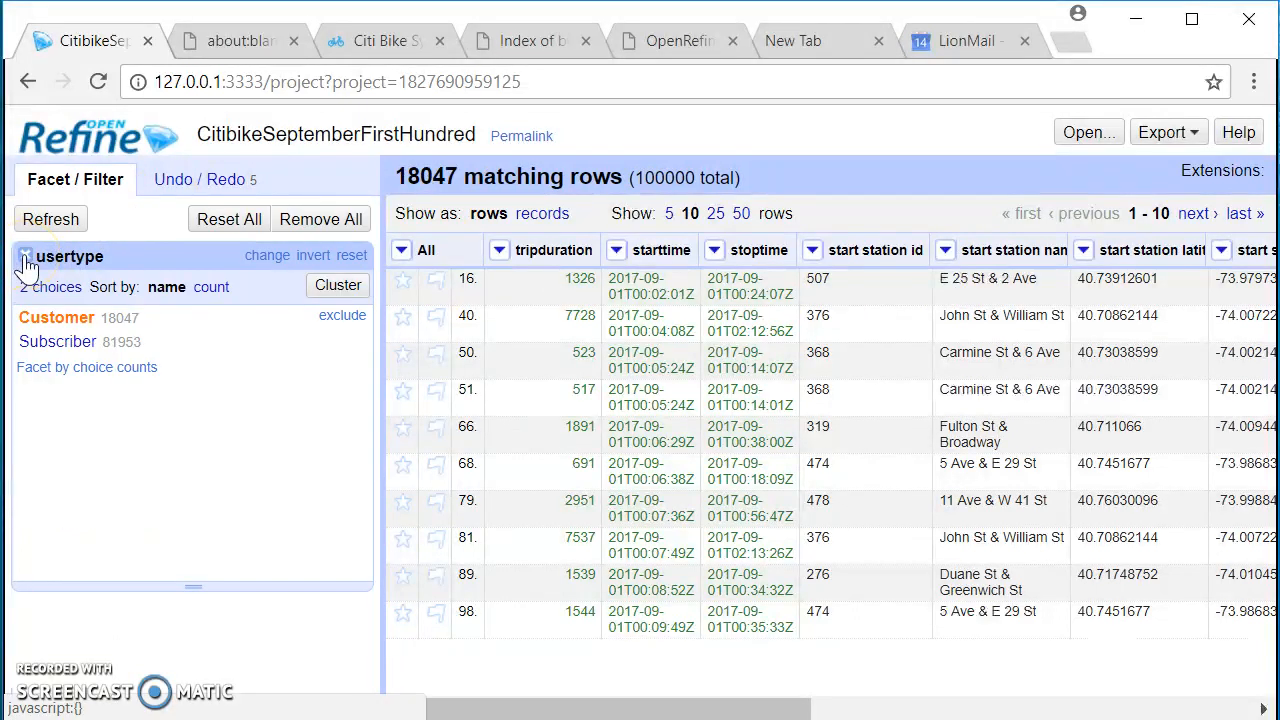
left_click(25, 256)
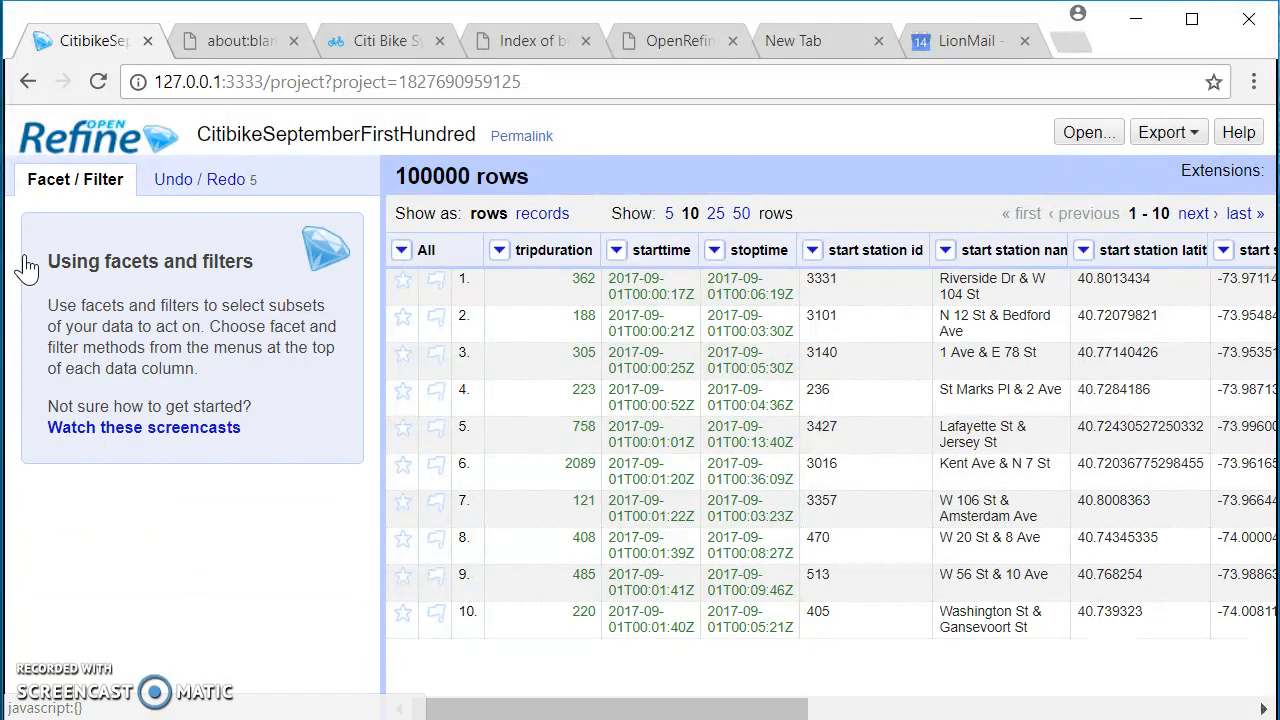
- Examine the project's operation history and the JSON extracted from its text transforms, and close the extraction dialog
left_click(198, 190)
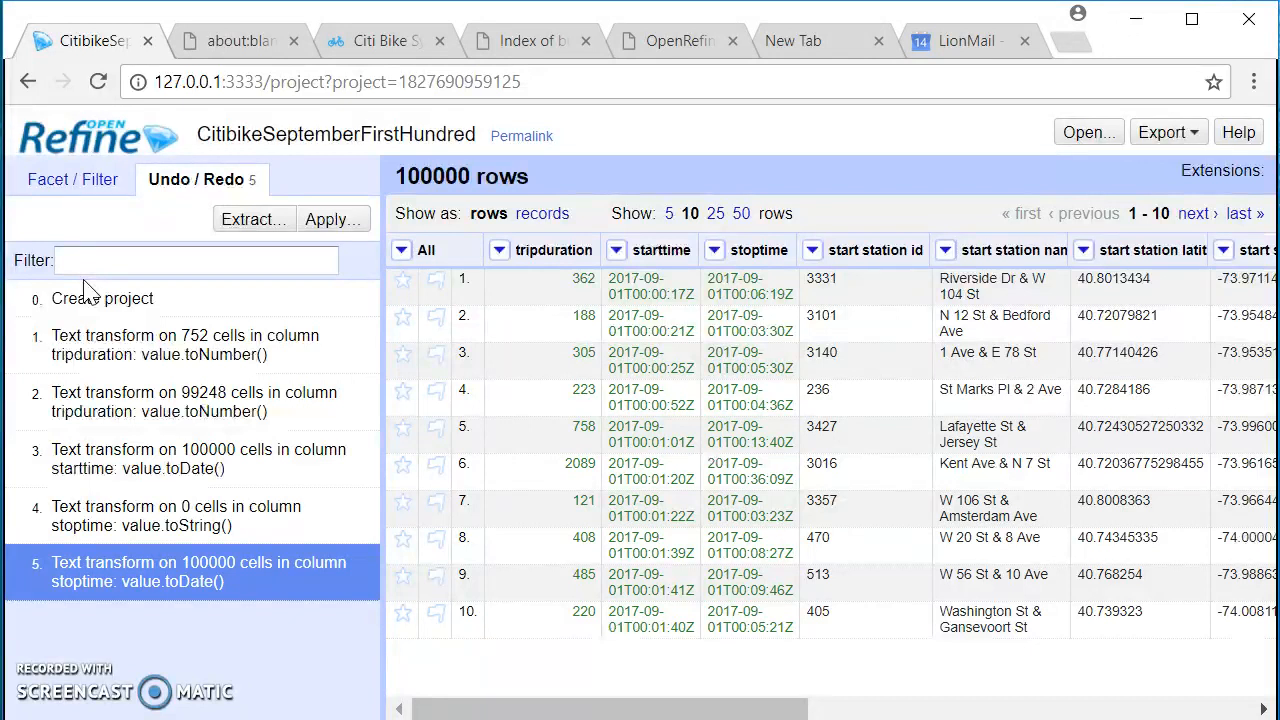
left_click(98, 302)
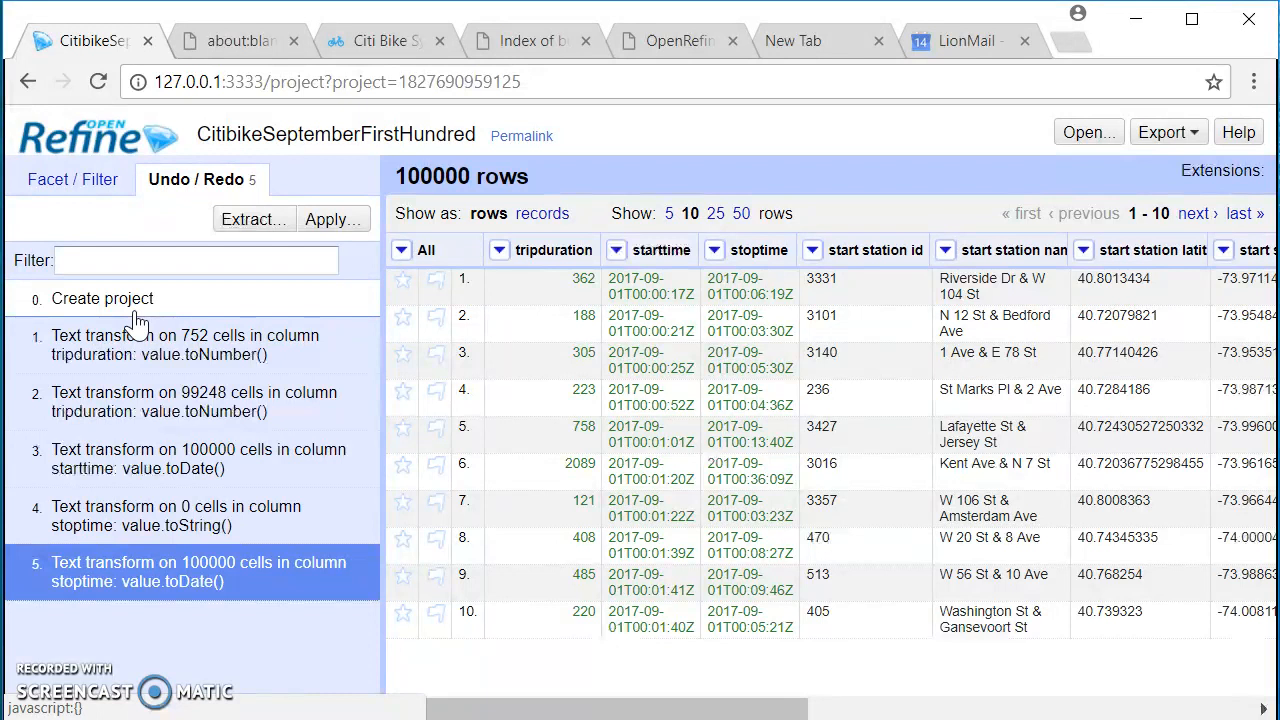
left_click(250, 219)
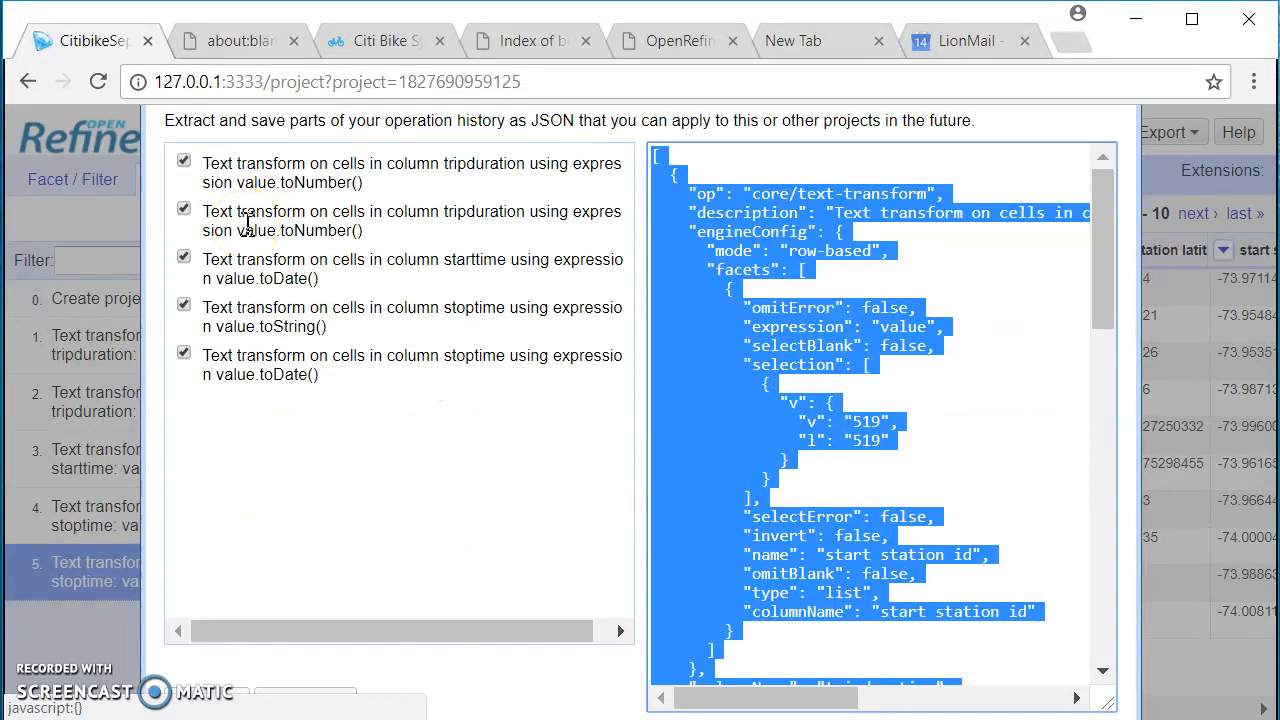
left_click(698, 320)
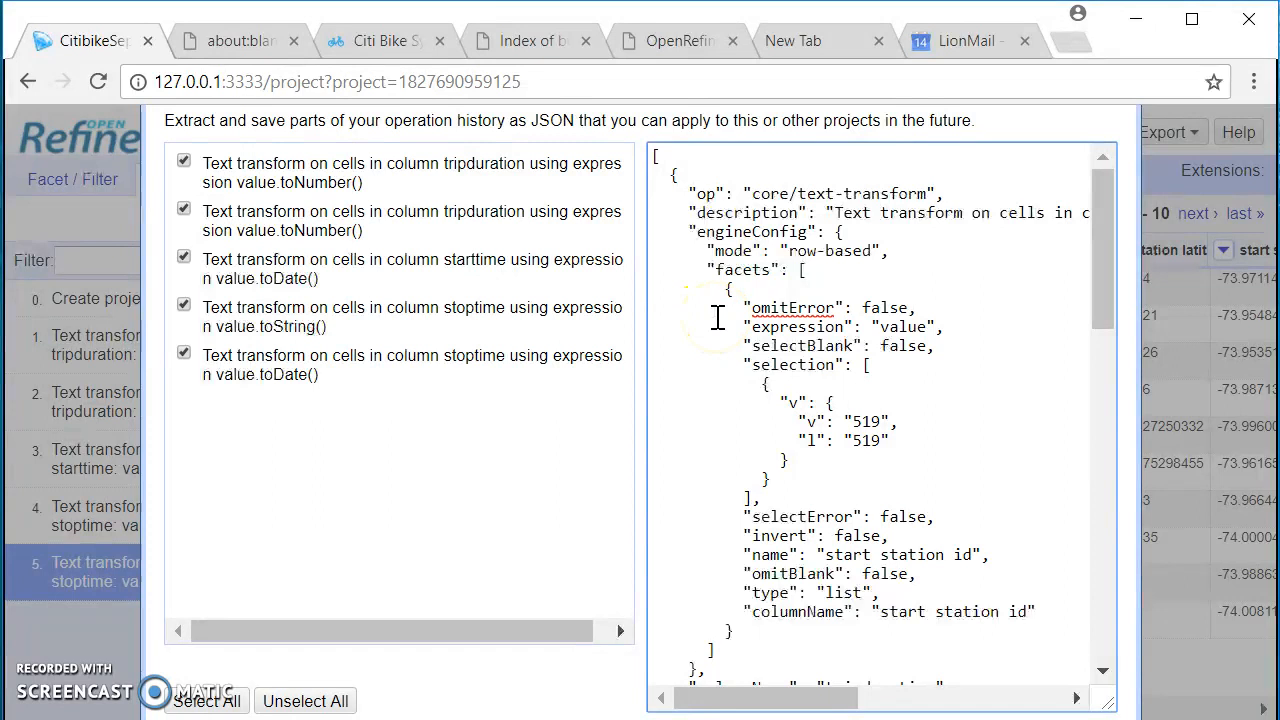
left_click(717, 318)
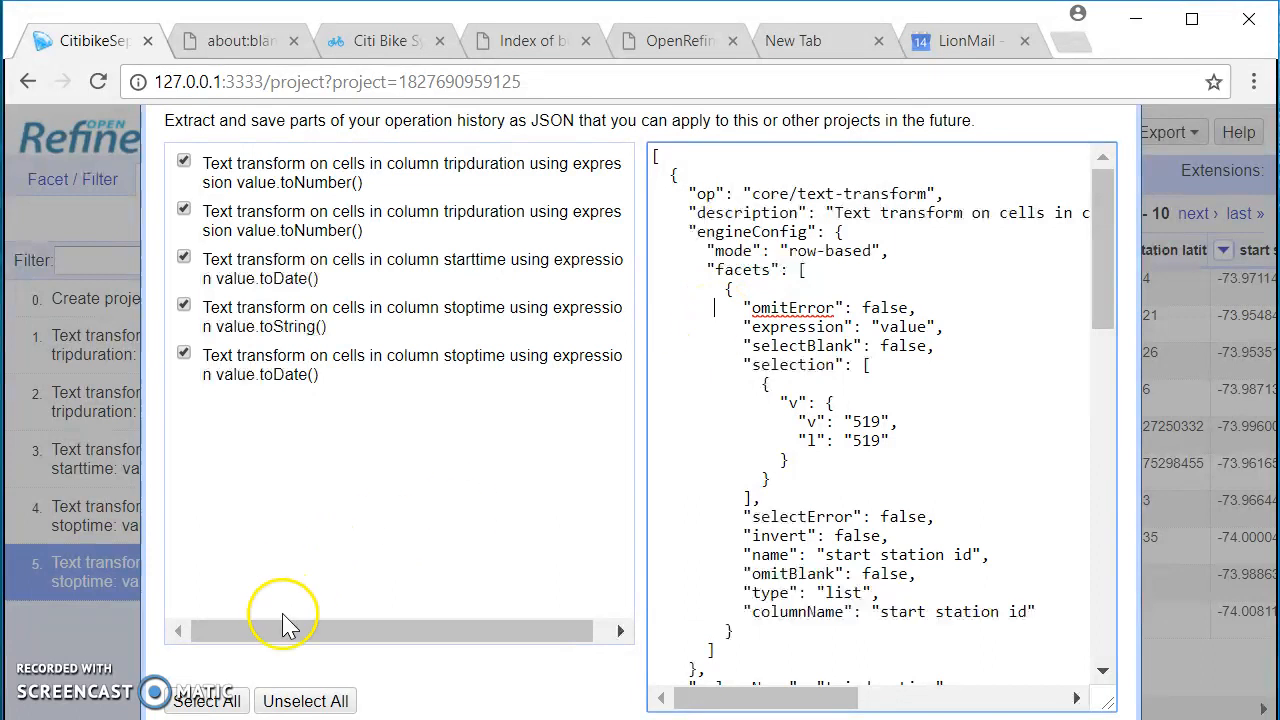
left_click(987, 398)
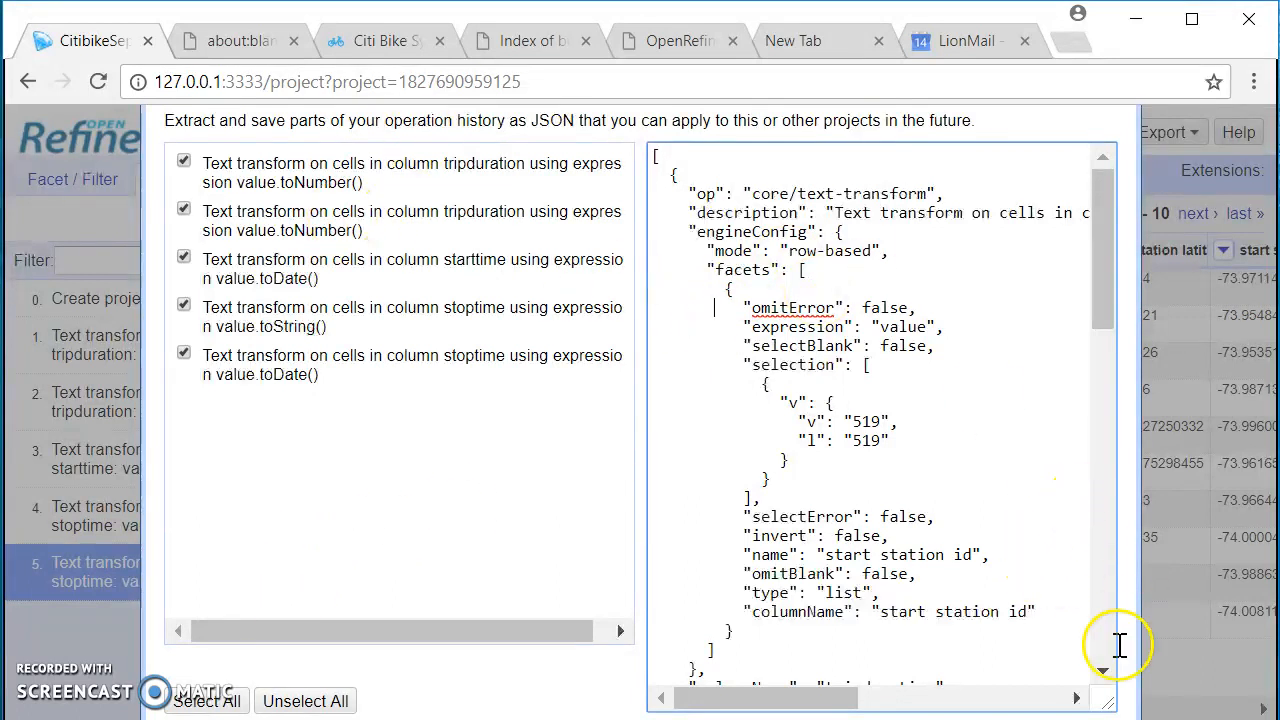
left_click(1102, 669)
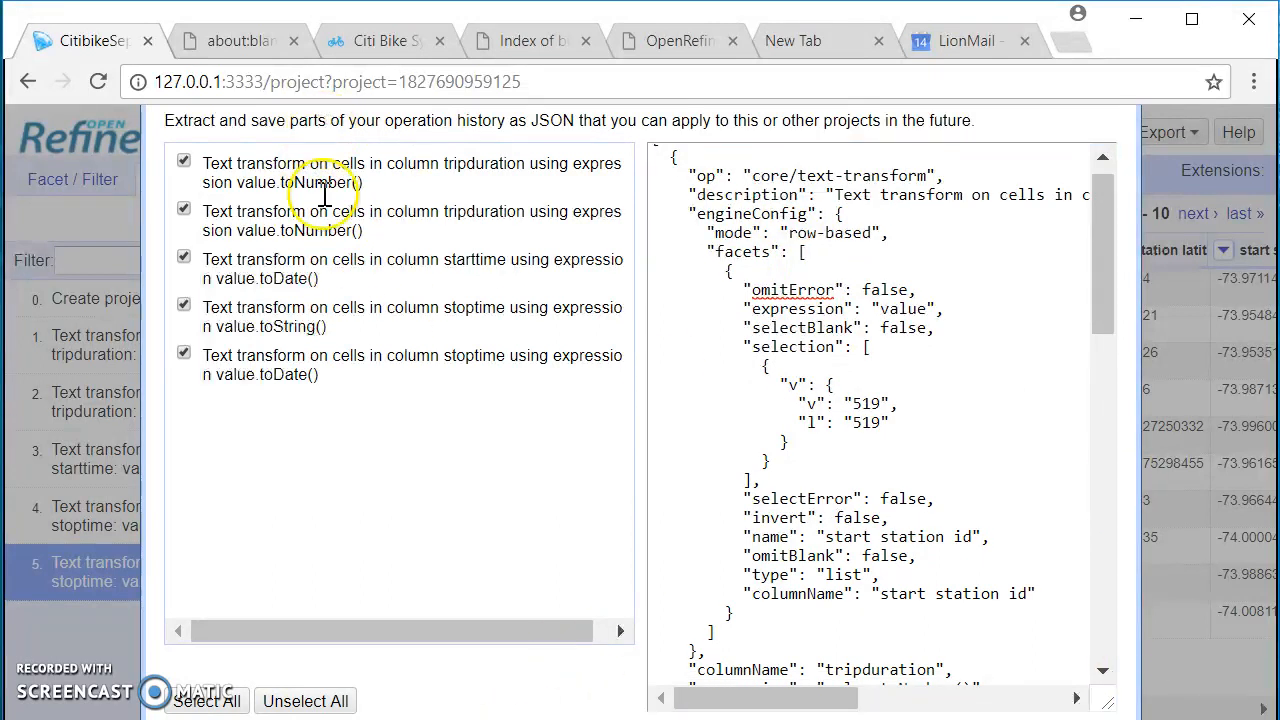
left_click_drag(318, 120, 318, 259)
left_click(1128, 542)
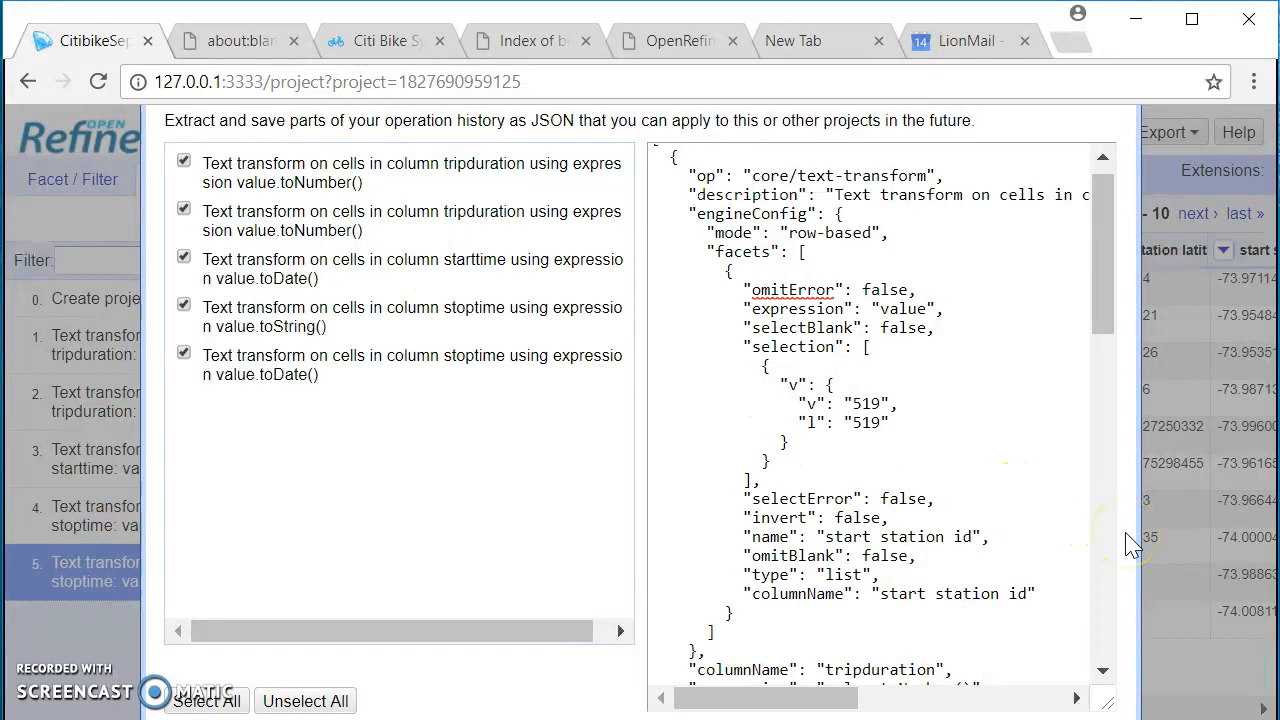
key("ctrl+minus")
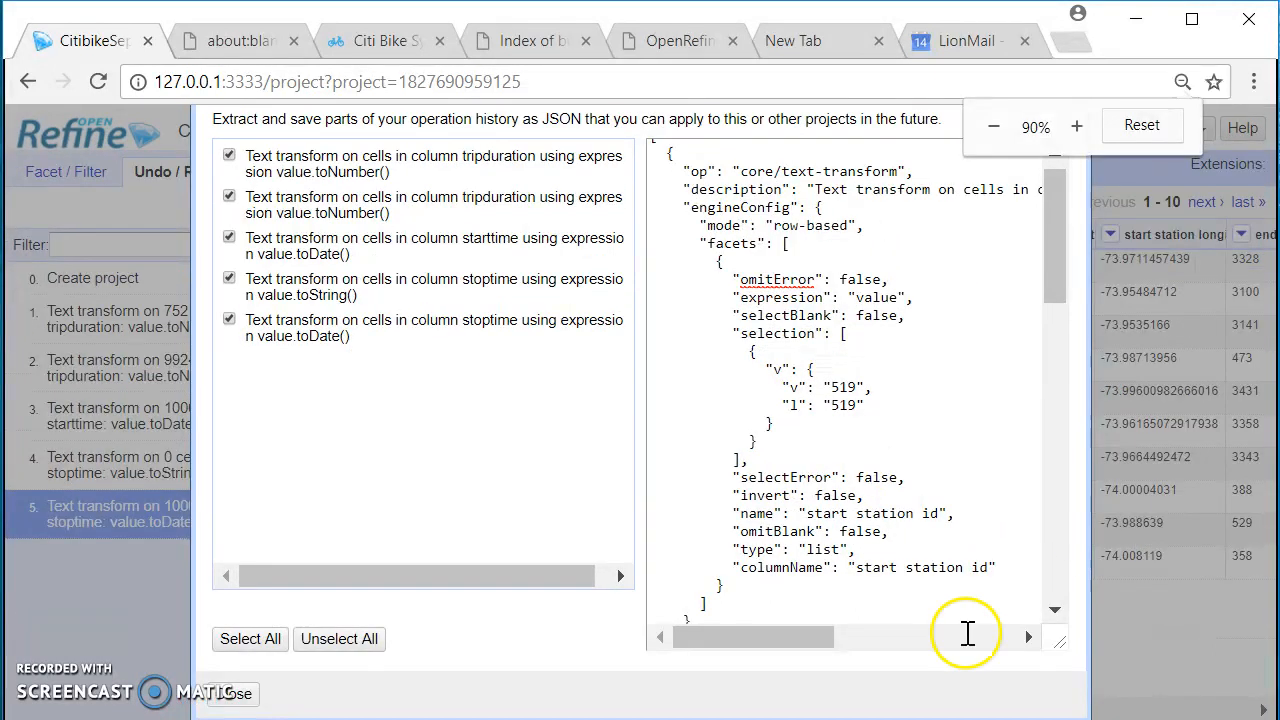
left_click(236, 694)
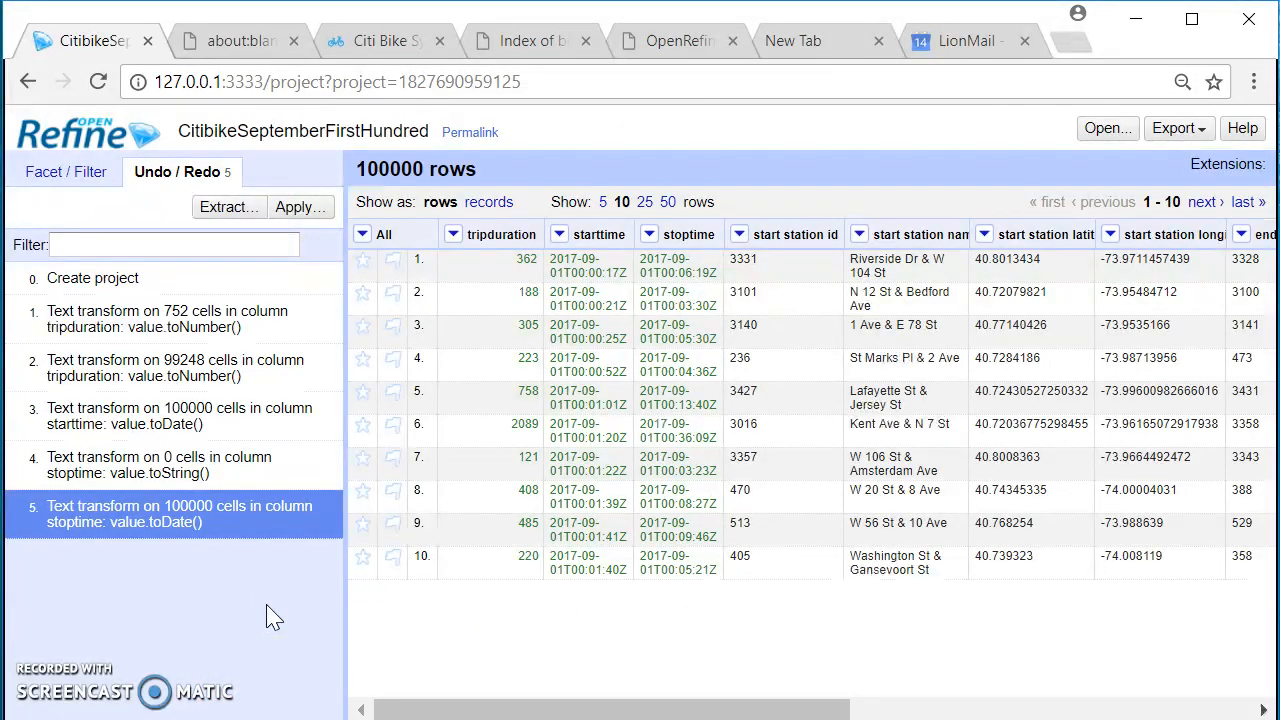
key("ctrl+plus")
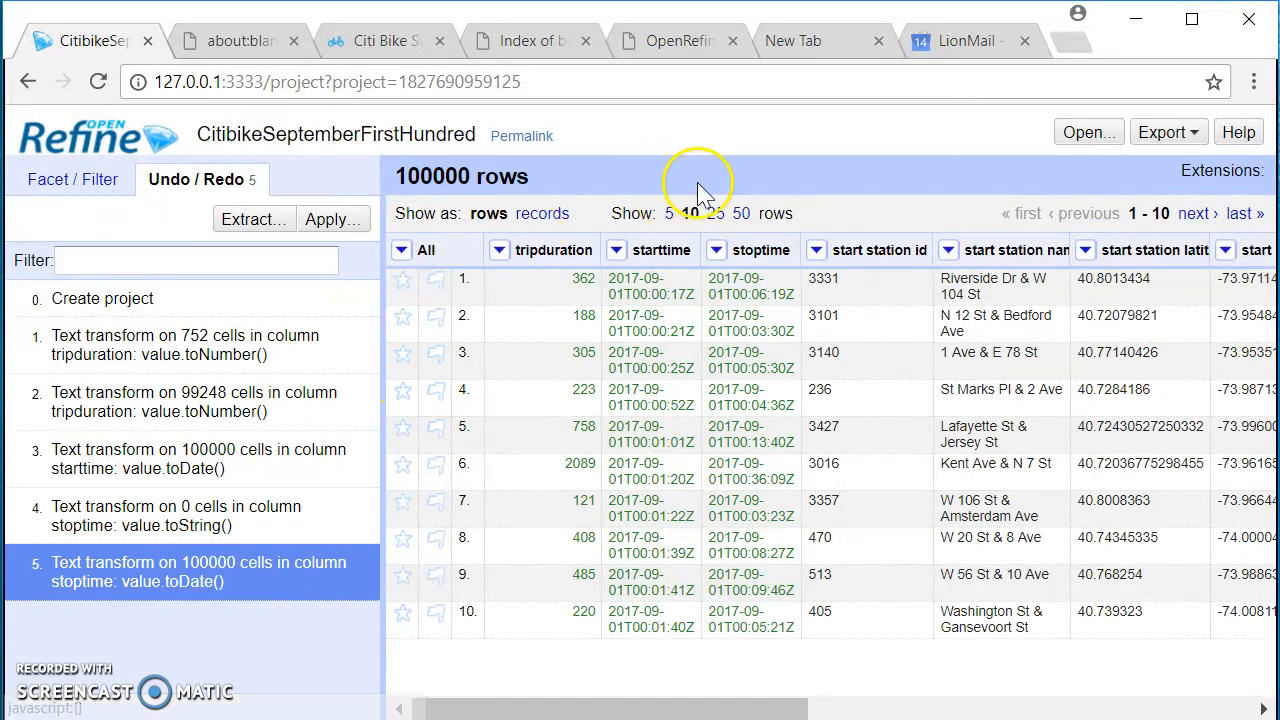
- Open Cluster and edit for the start station name column
left_click(947, 254)
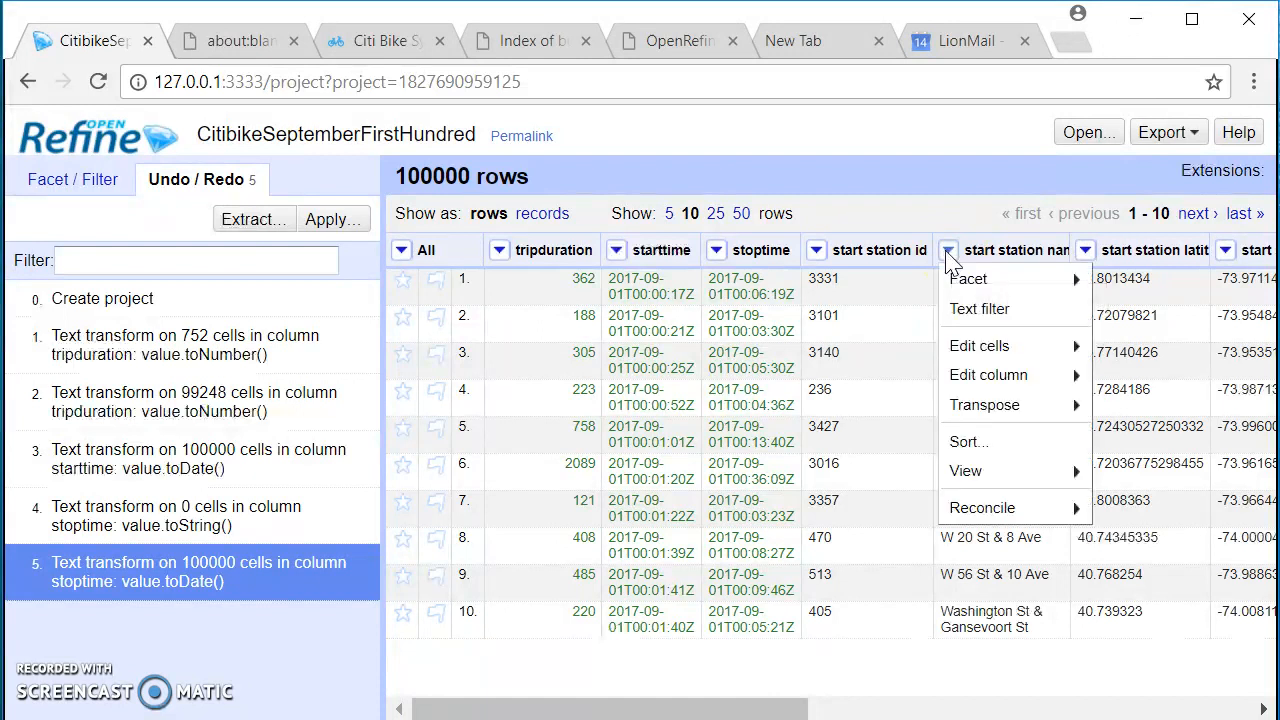
mouse_move(988, 346)
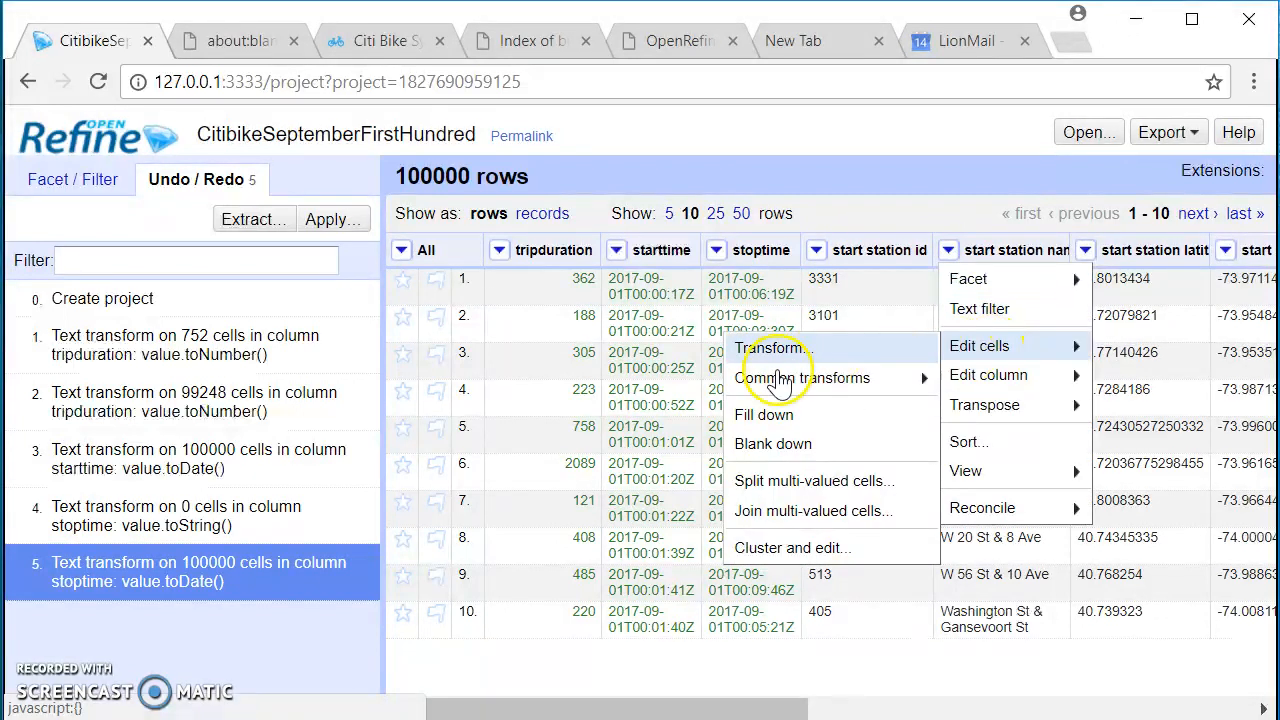
left_click(792, 562)
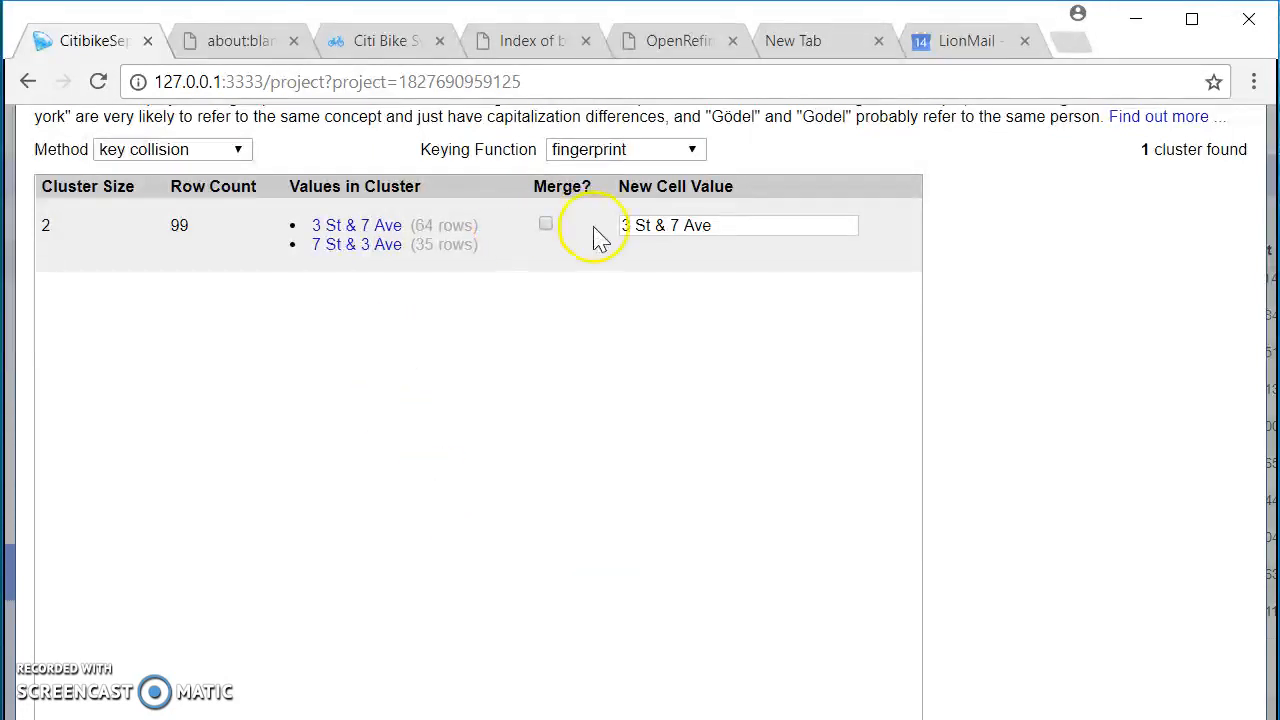
- Cluster the station names with the ngram-fingerprint keying function, then switch the keying function to metaphone3
left_click(648, 152)
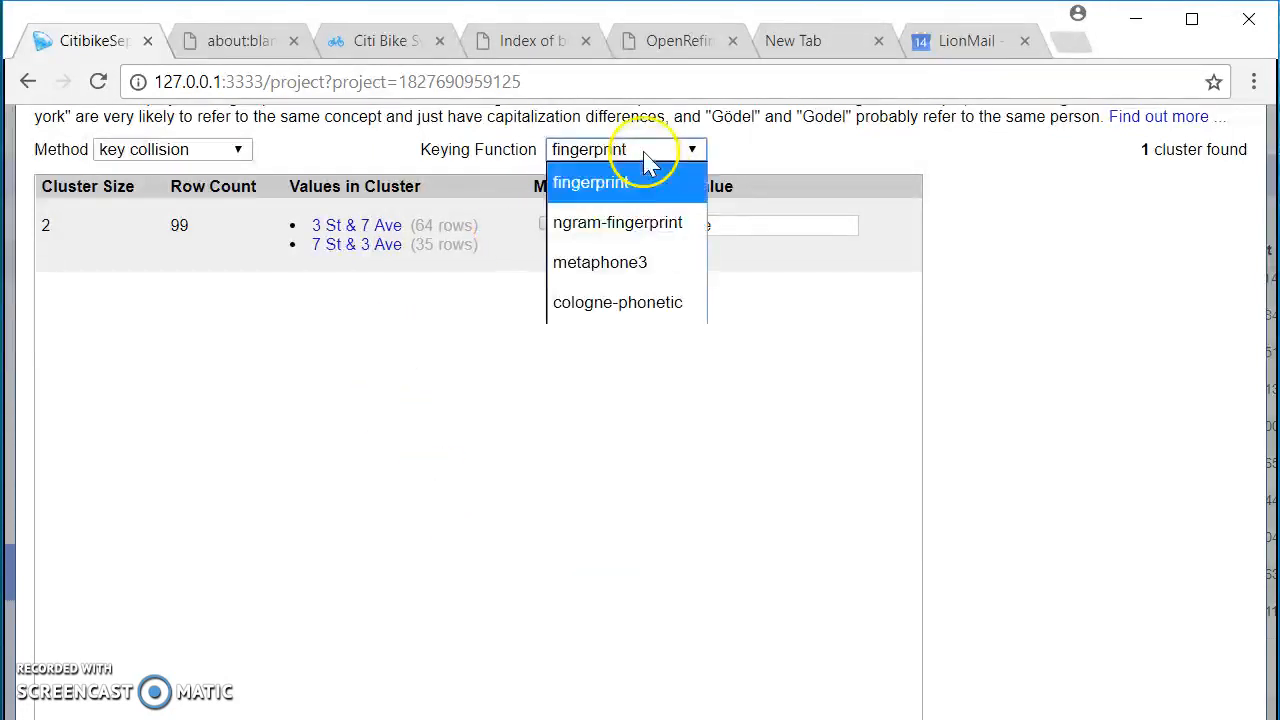
left_click(634, 223)
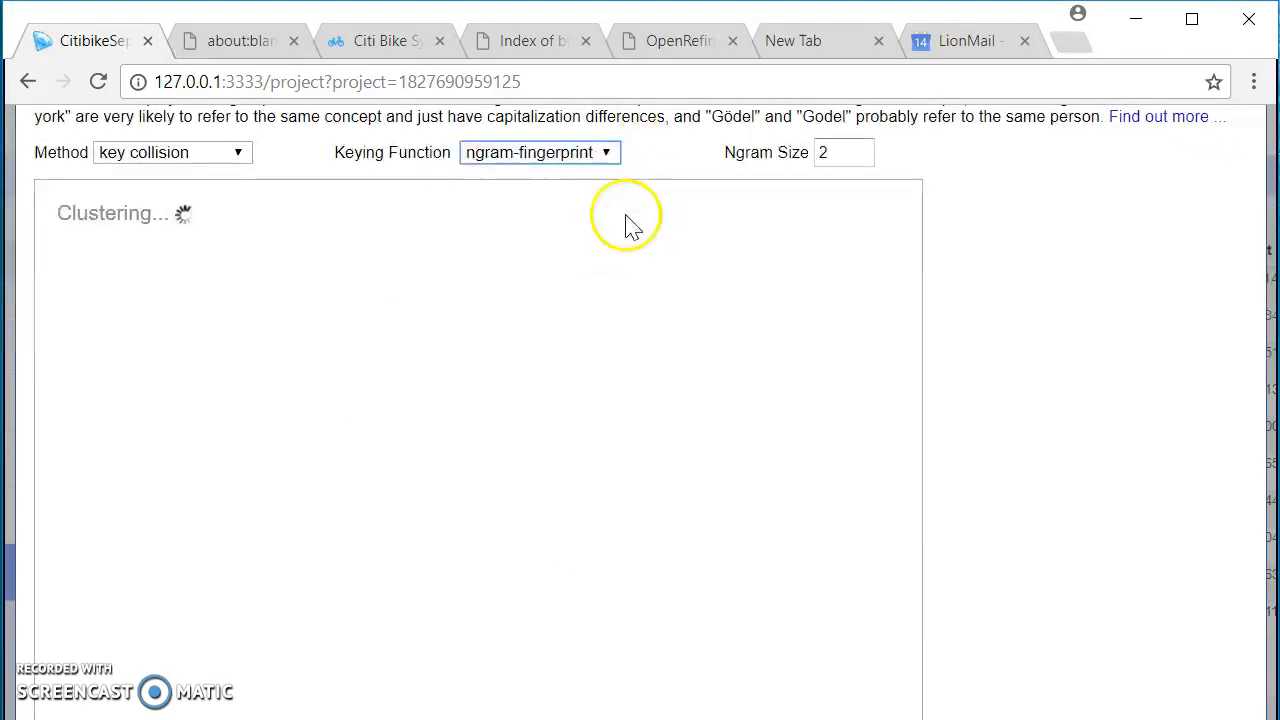
left_click(585, 155)
left_click(545, 270)
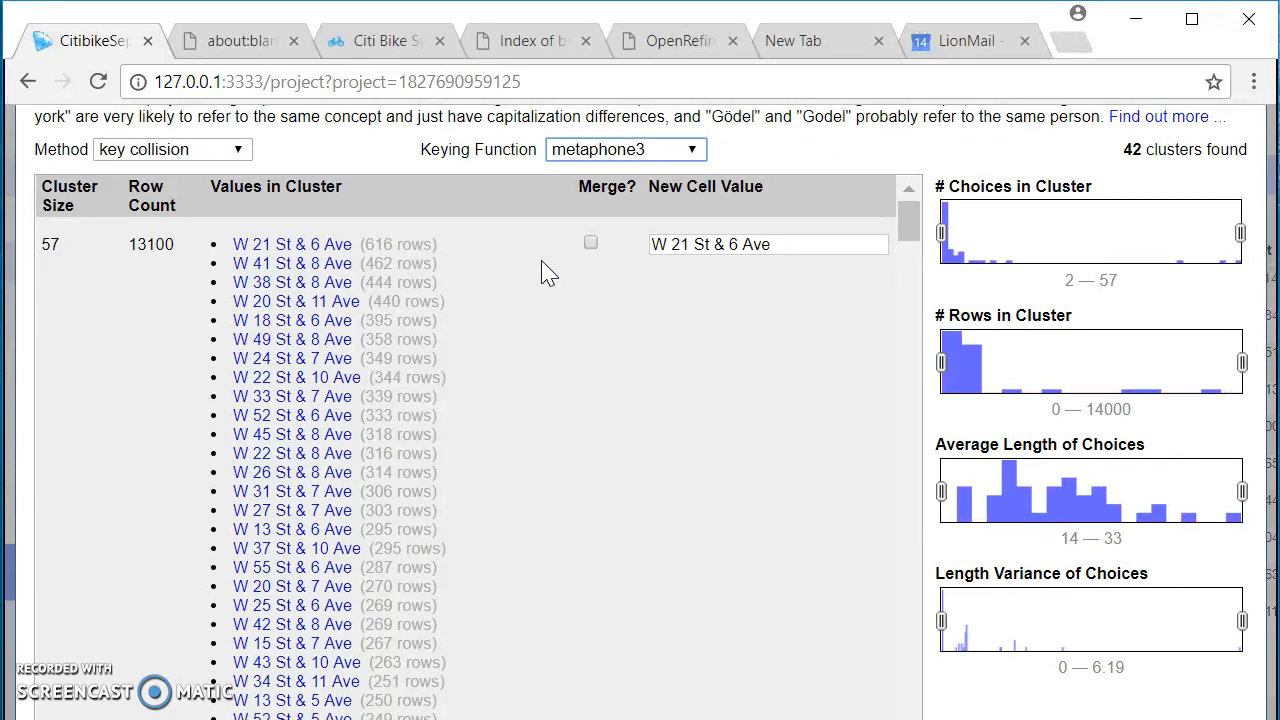
- Examine the station names grouped in the largest metaphone3 clusters
left_click(530, 342)
scroll(530, 352, "down", 3)
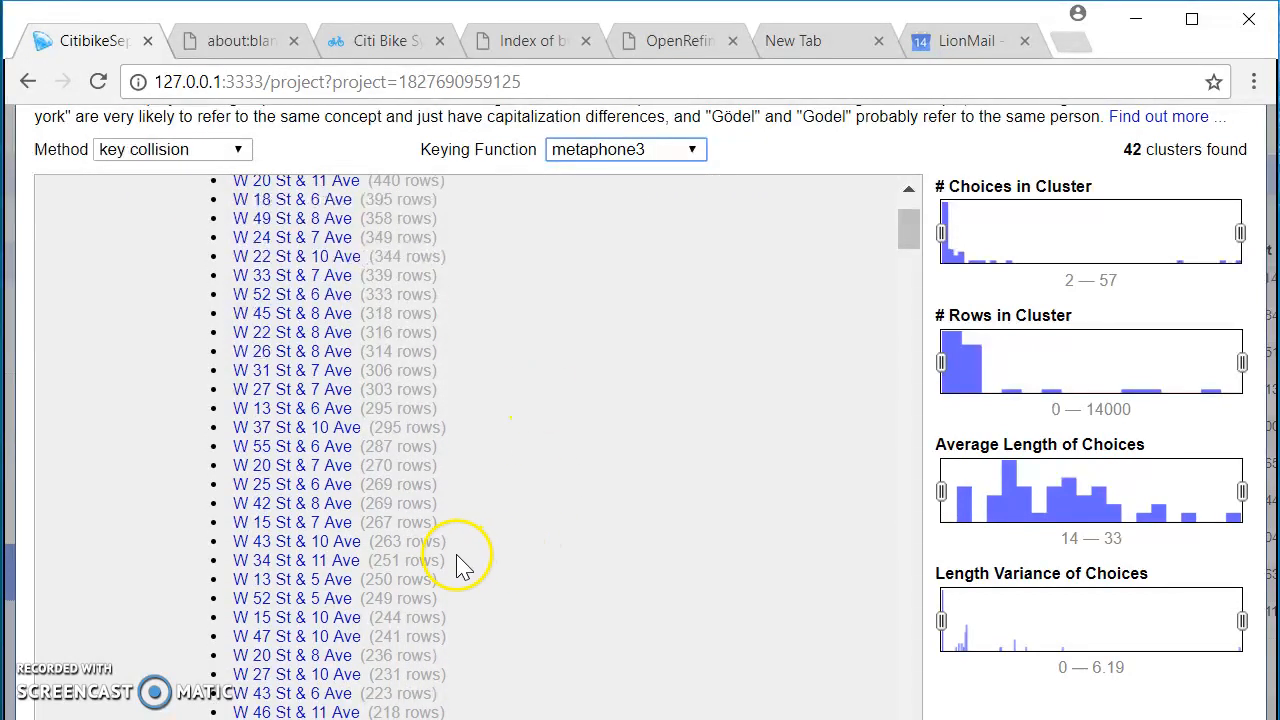
scroll(592, 540, "down", 3)
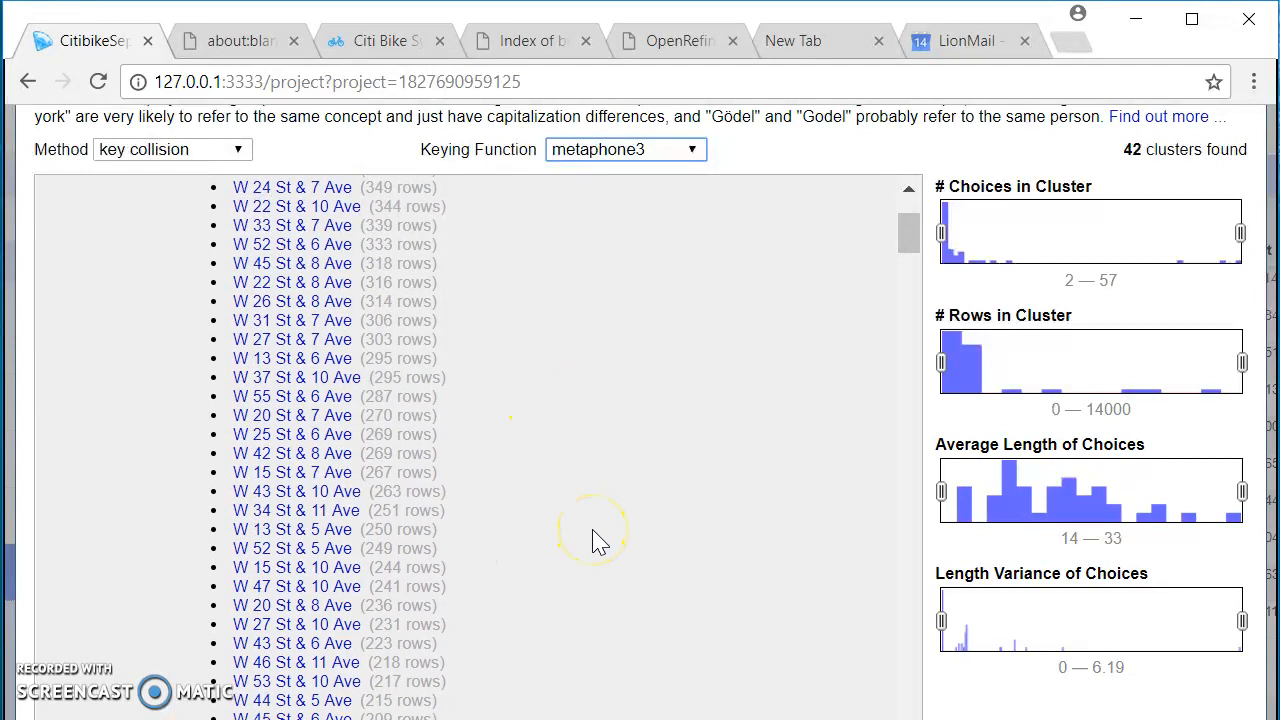
scroll(594, 543, "down", 9)
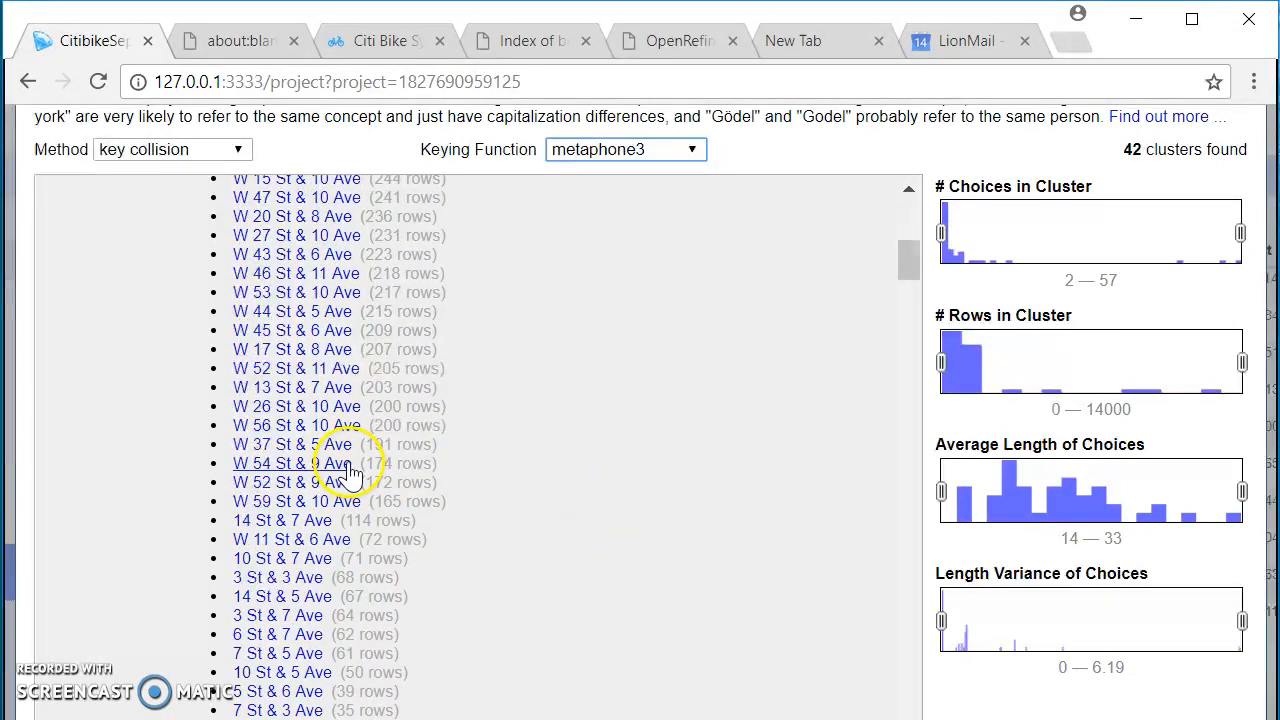
scroll(577, 605, "down", 6)
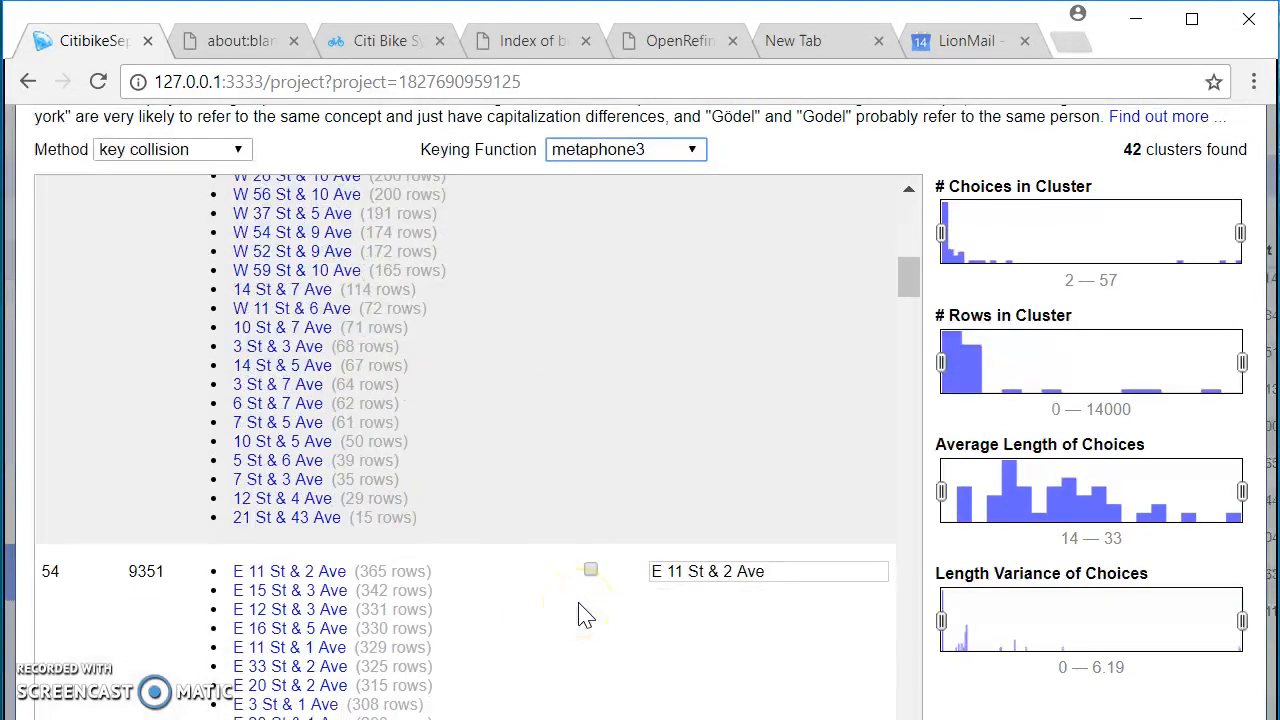
scroll(558, 378, "up", 20)
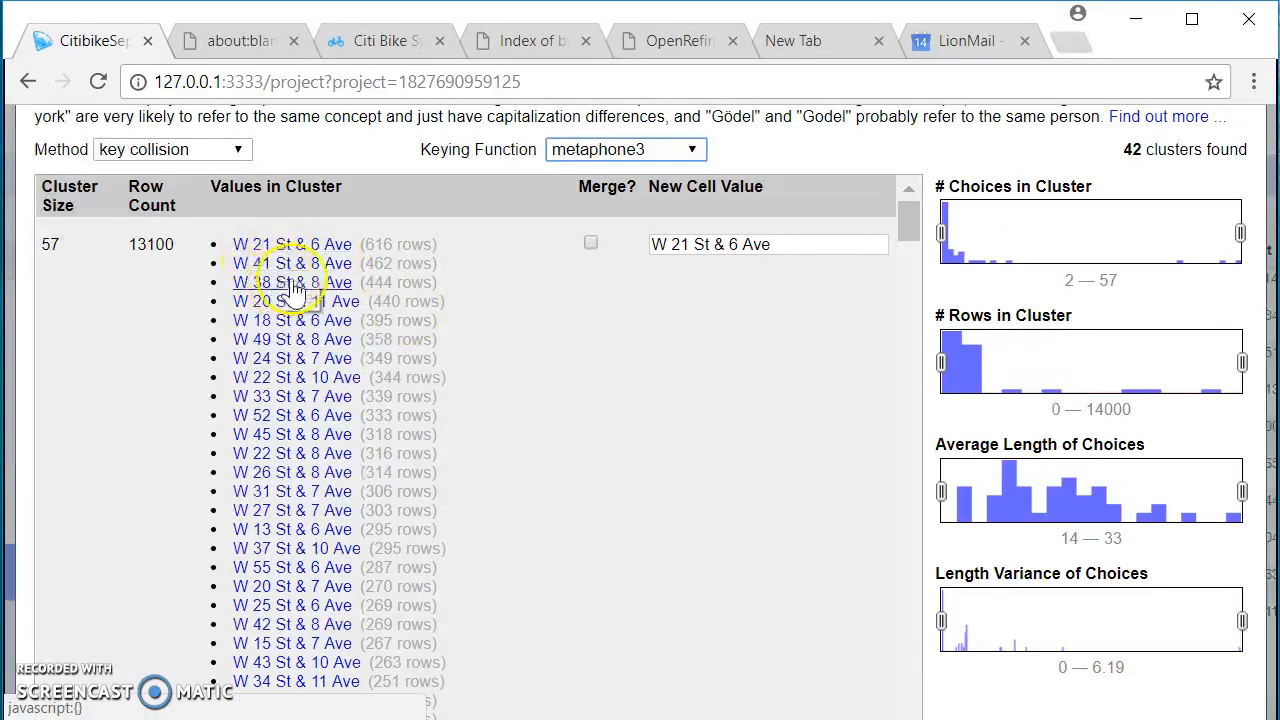
- Cluster the start station names with the cologne-phonetic keying function
left_click(590, 247)
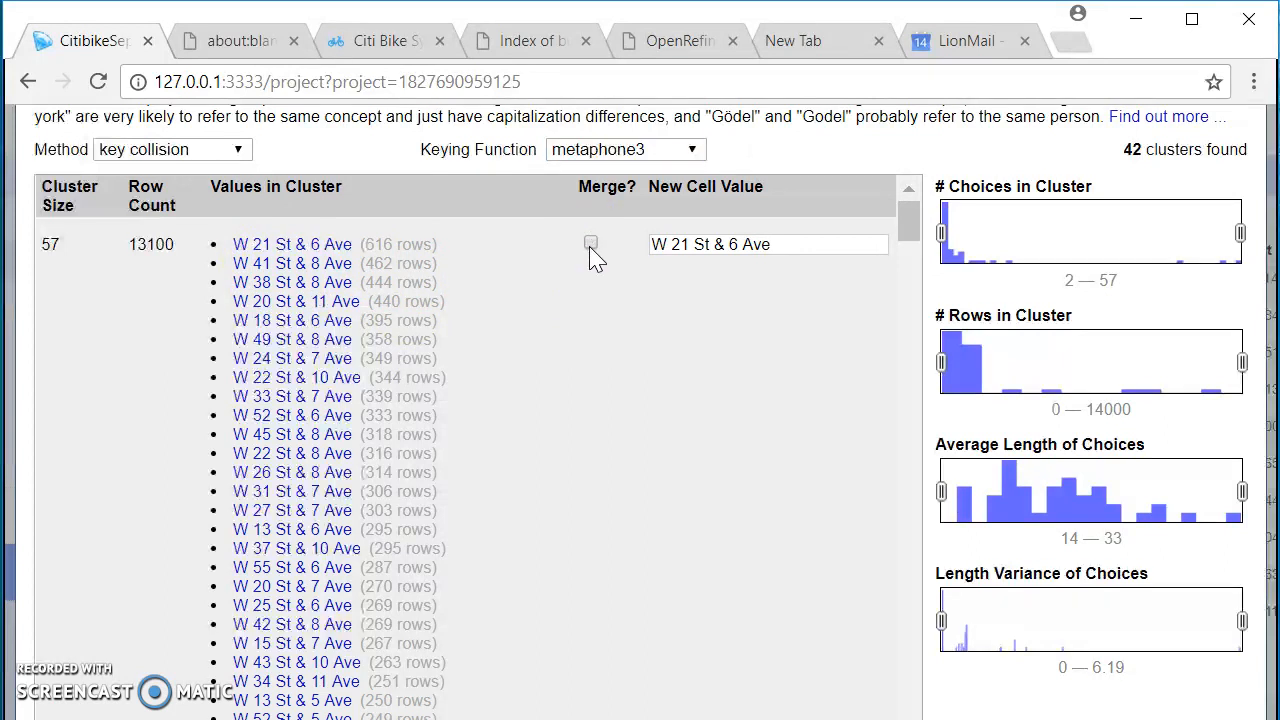
left_click(609, 149)
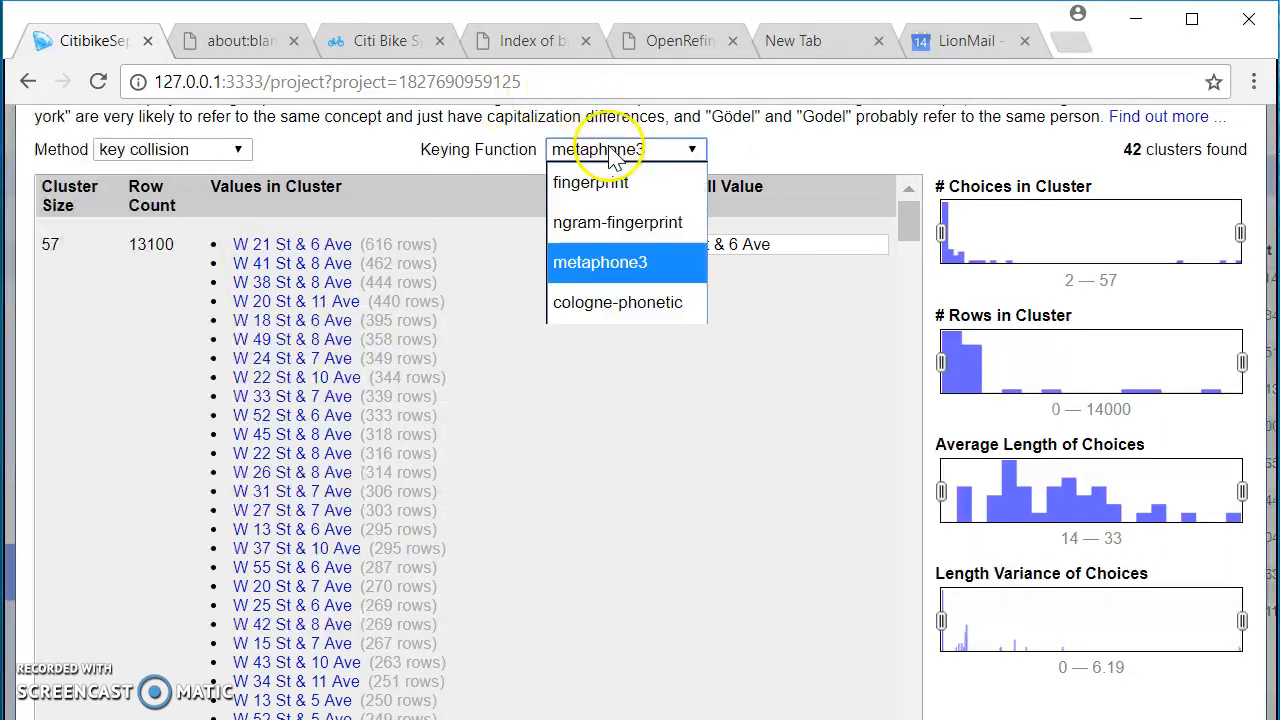
left_click(600, 302)
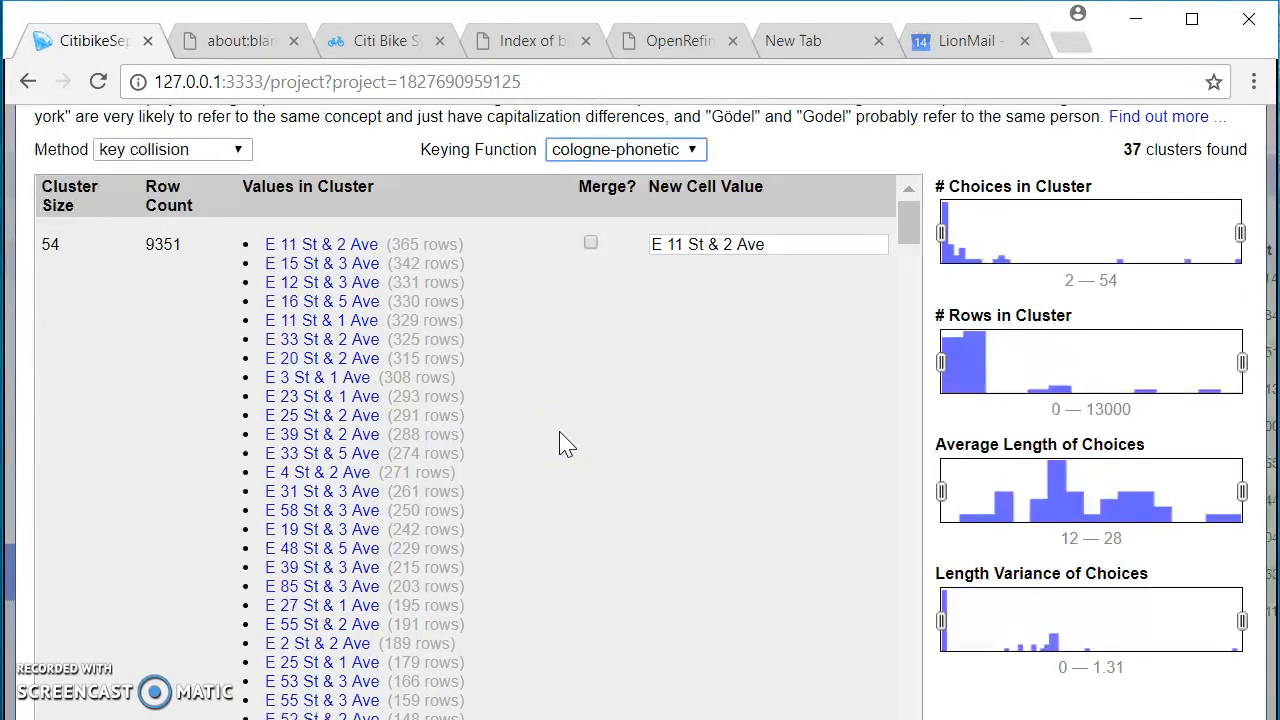
- Switch the keying function back to ngram-fingerprint, then close the clustering dialog without merging any values
left_click(625, 158)
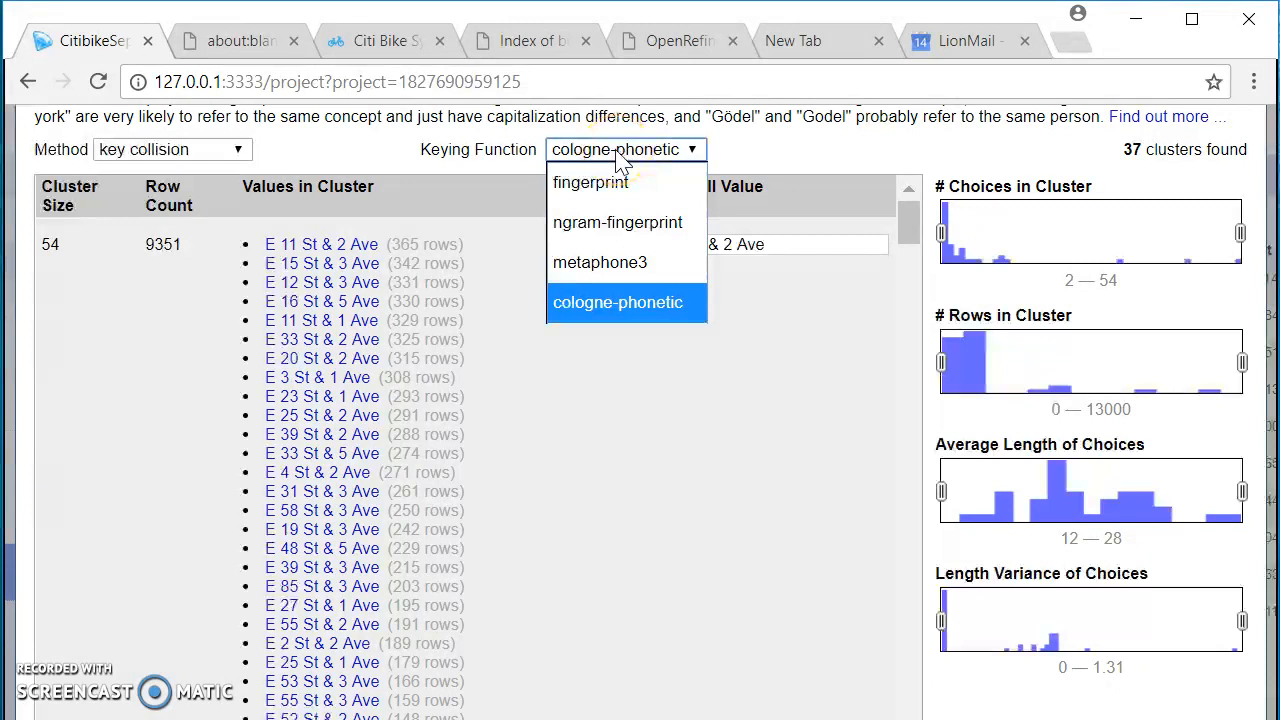
left_click(603, 228)
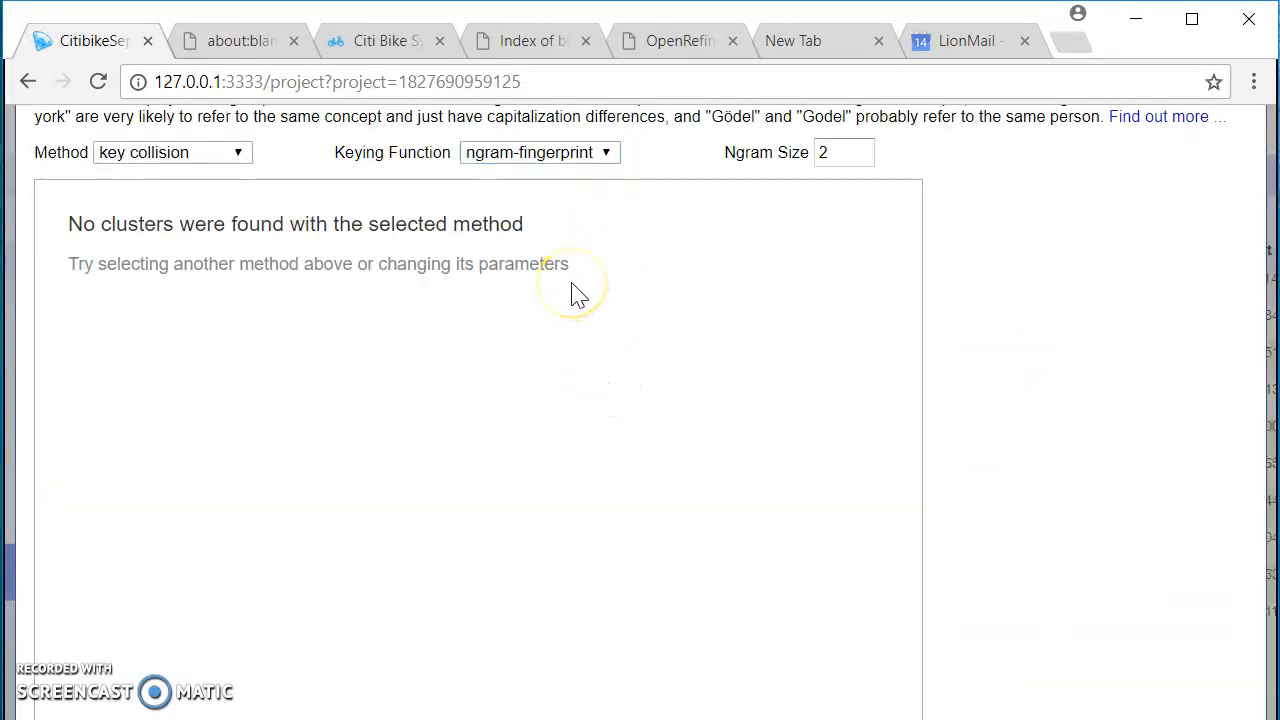
left_click(395, 370)
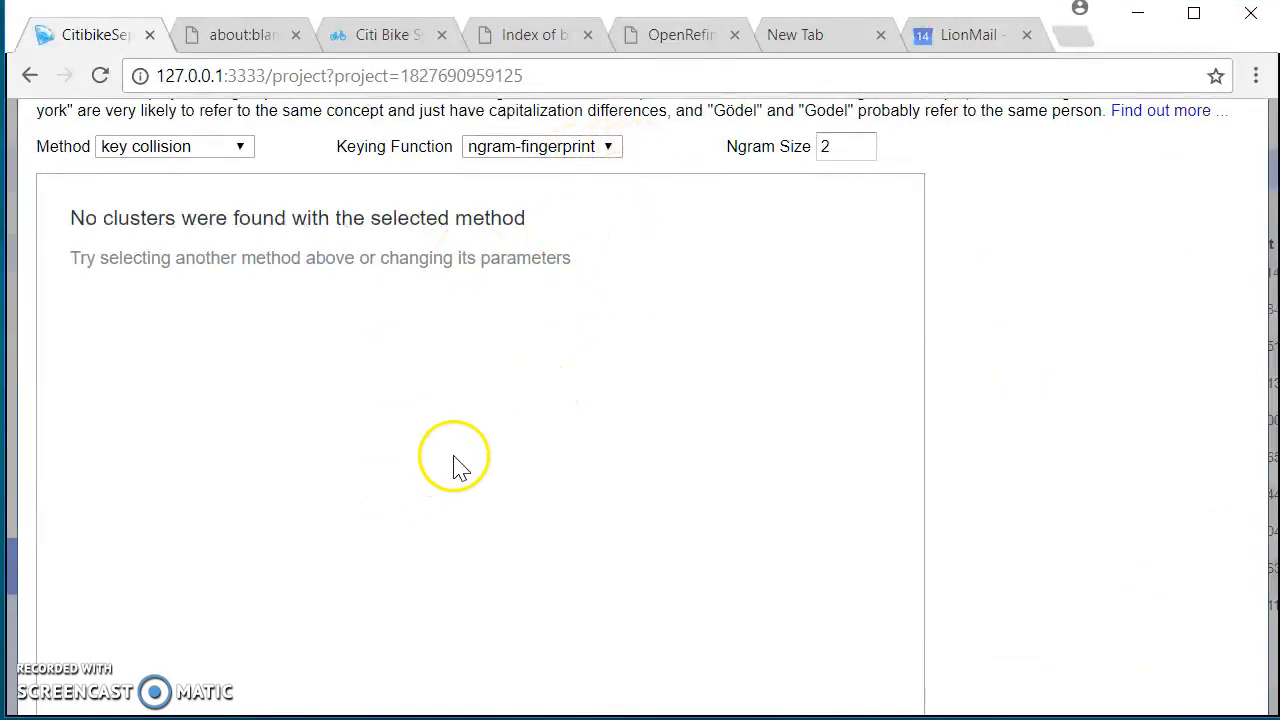
left_click(610, 148)
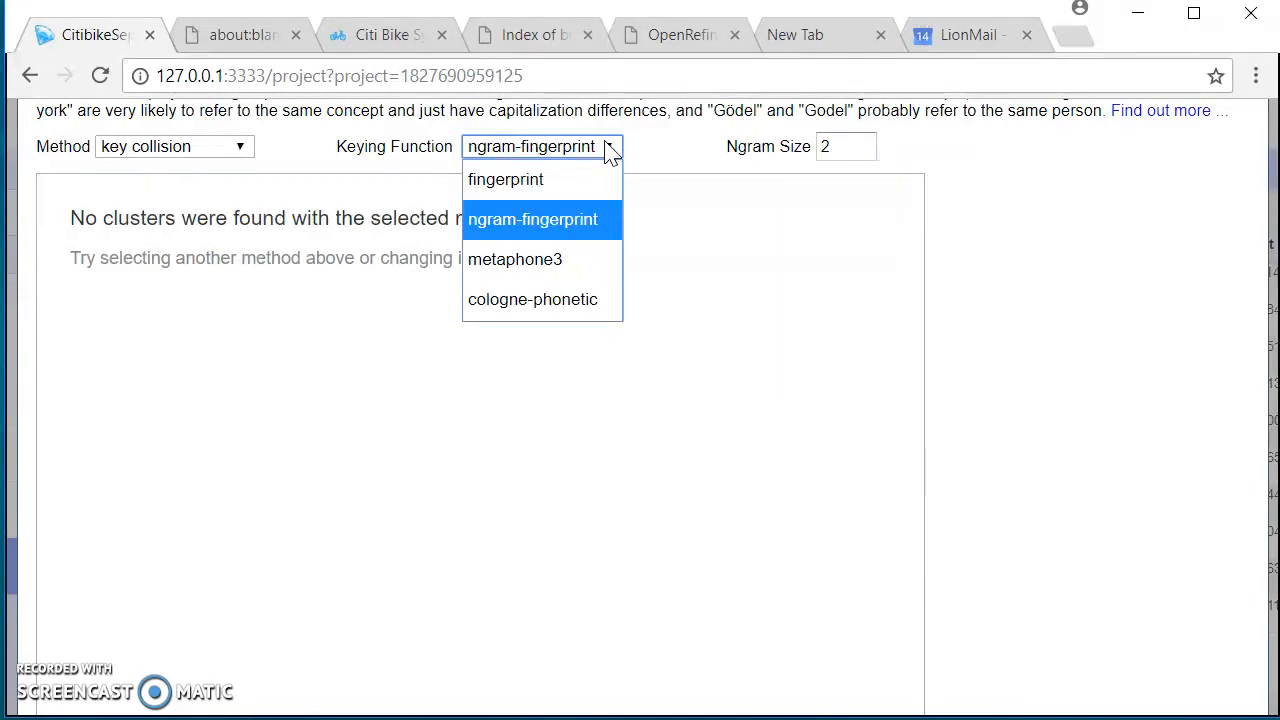
left_click(609, 150)
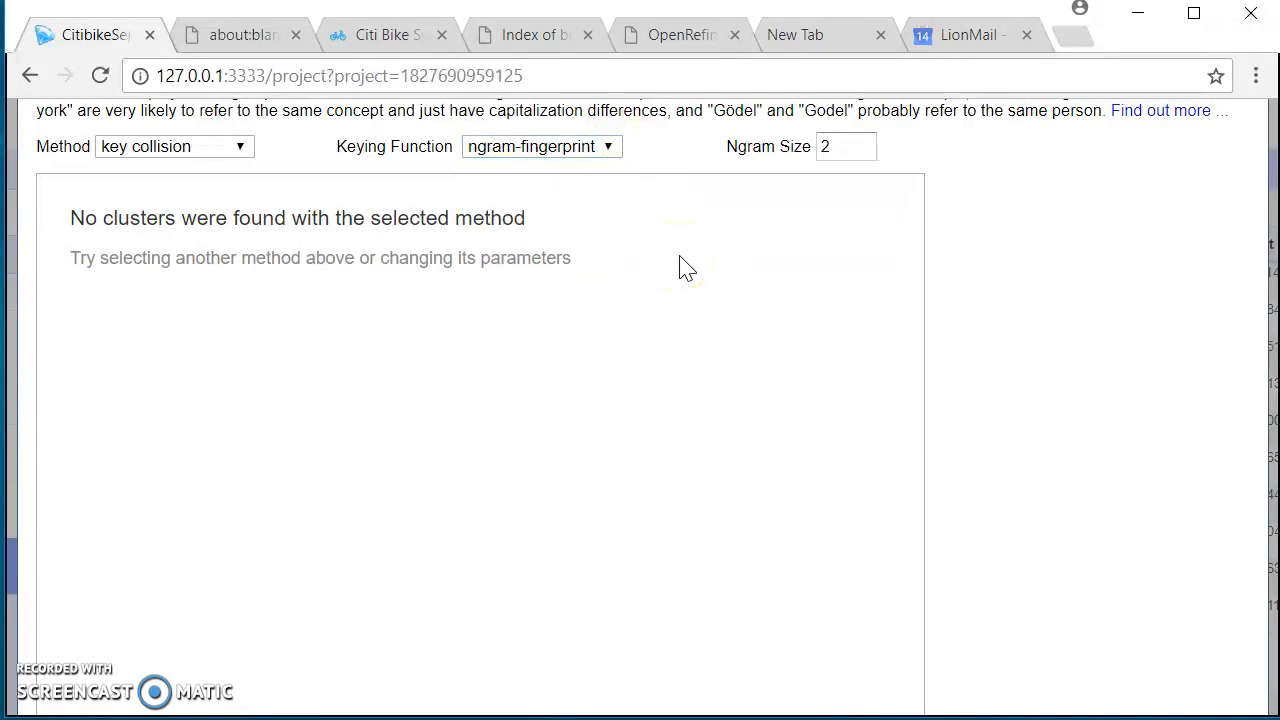
key("ctrl+minus")
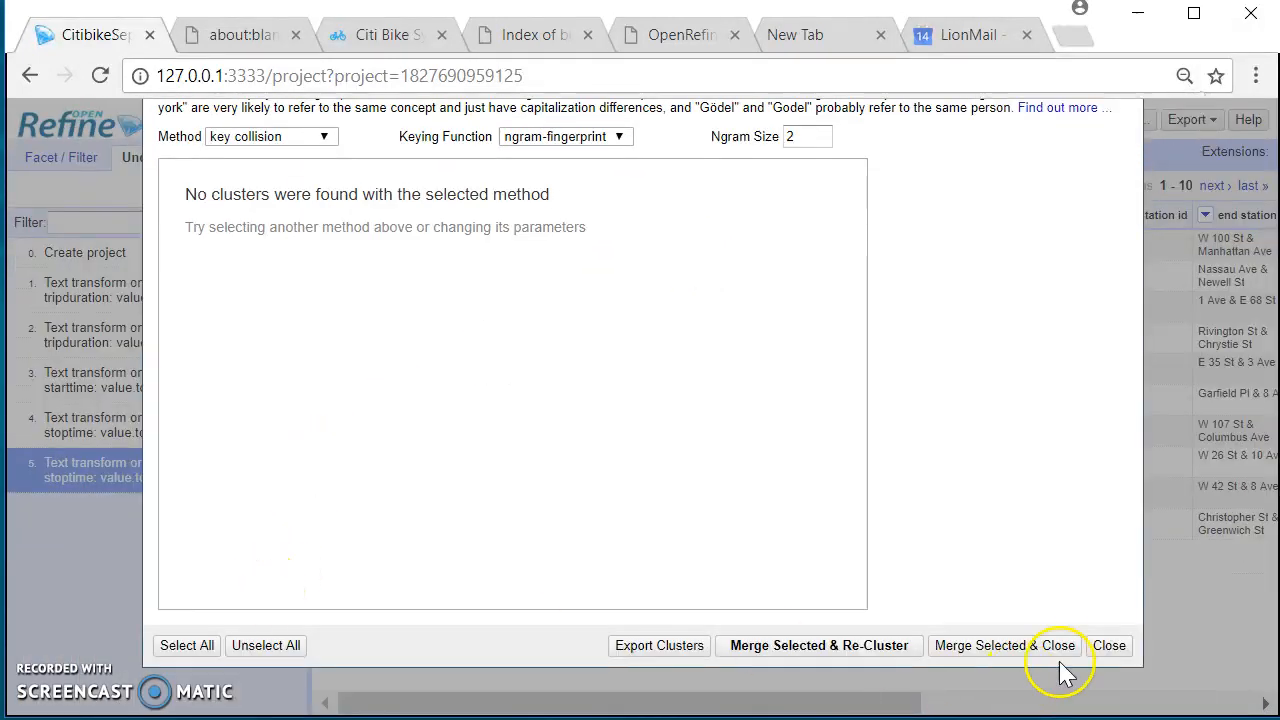
left_click(1109, 646)
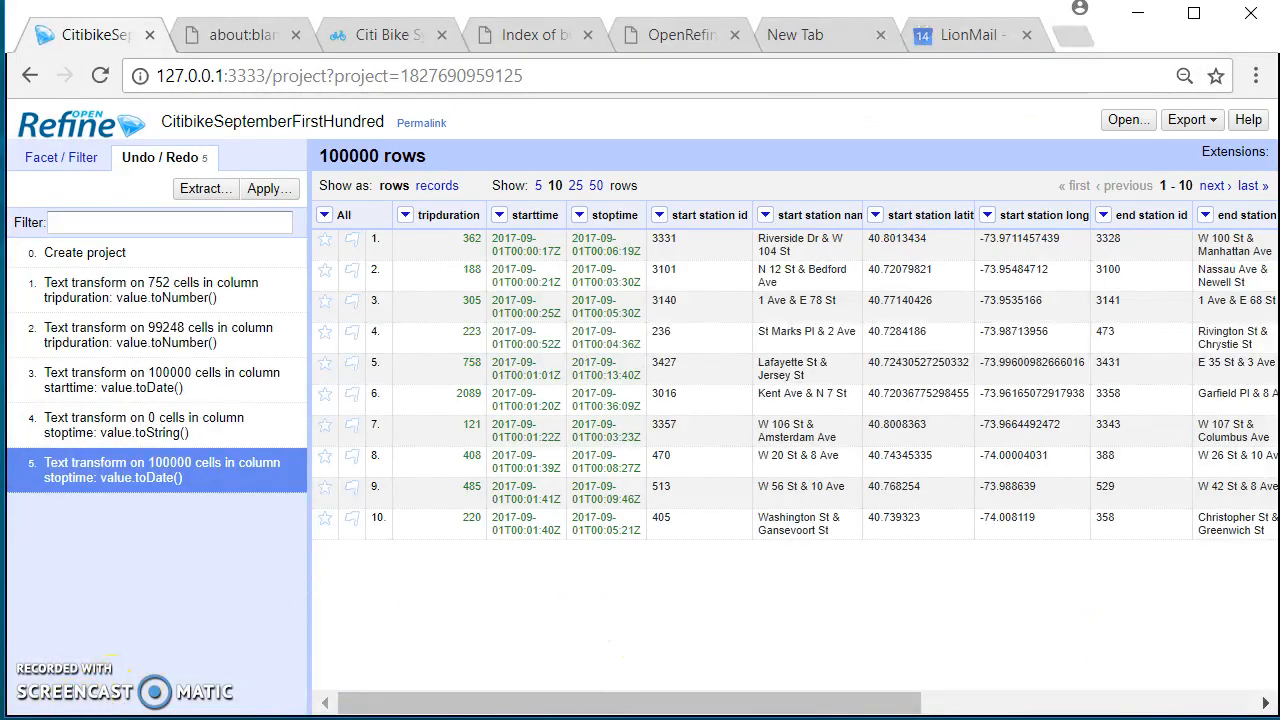
key("ctrl+0")
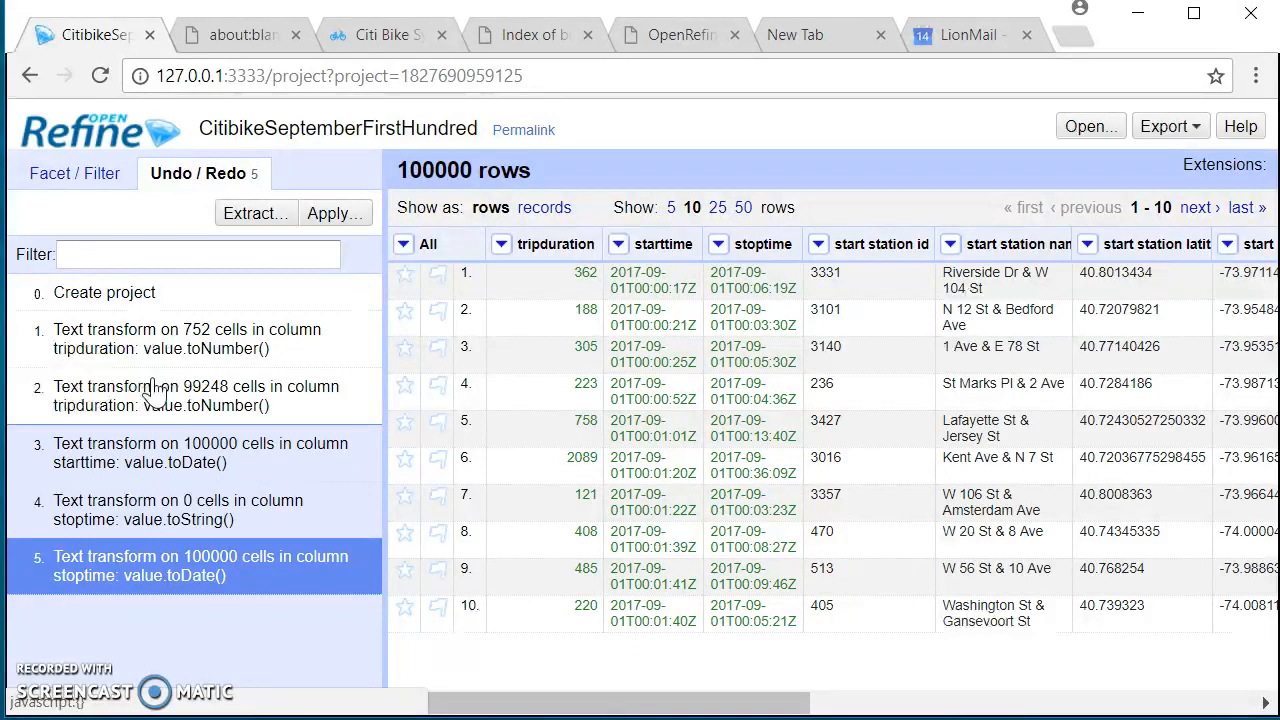
- Roll the project back through its history one operation at a time to the first tripduration value.toNumber() transform
left_click(172, 517)
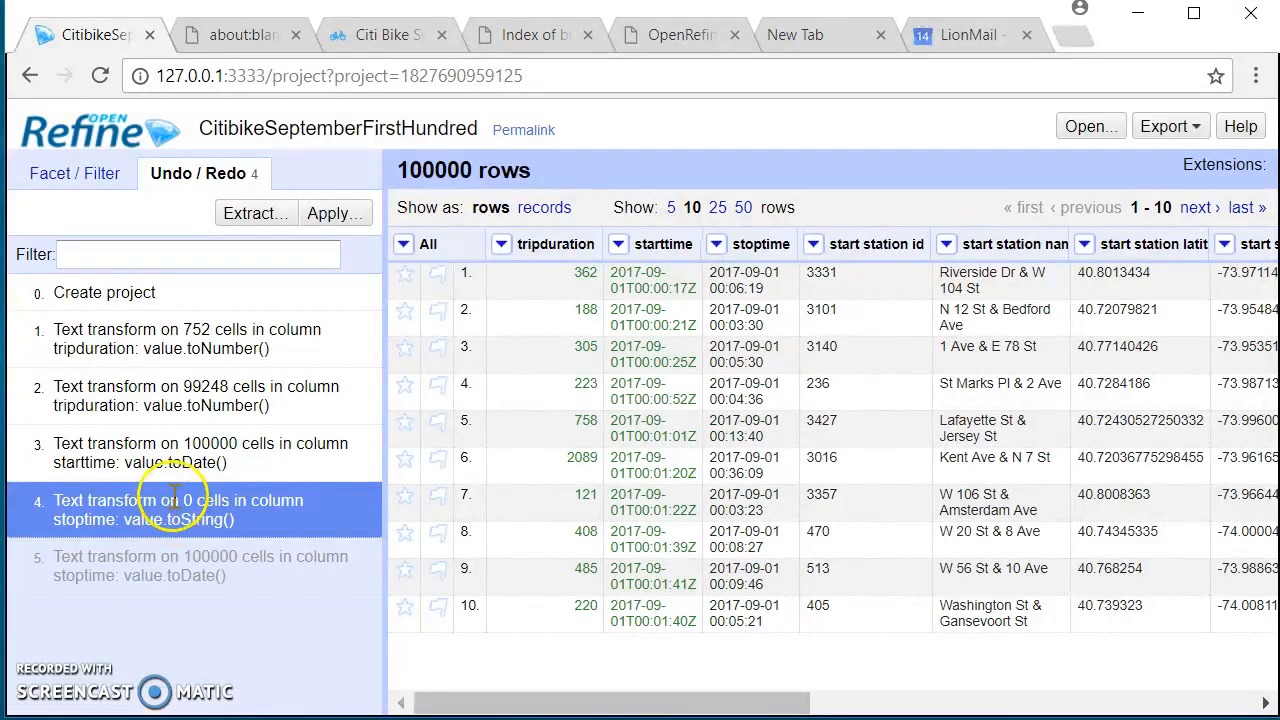
left_click(212, 443)
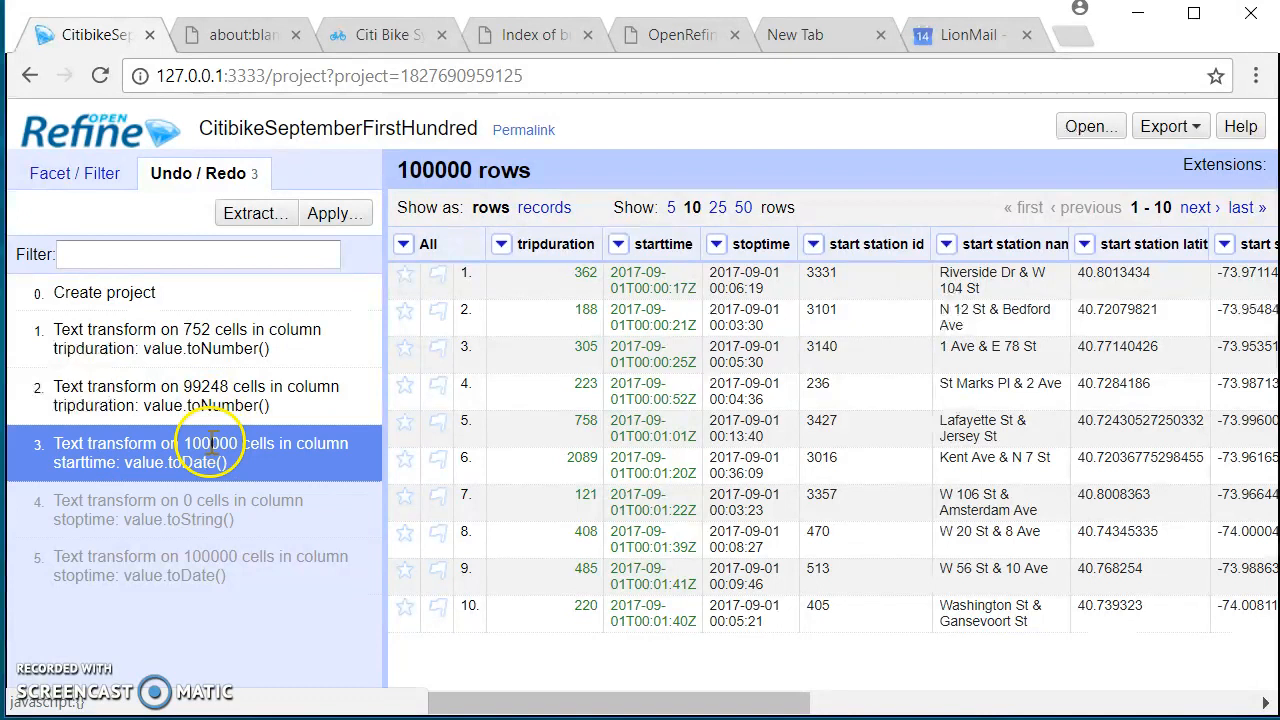
left_click(208, 382)
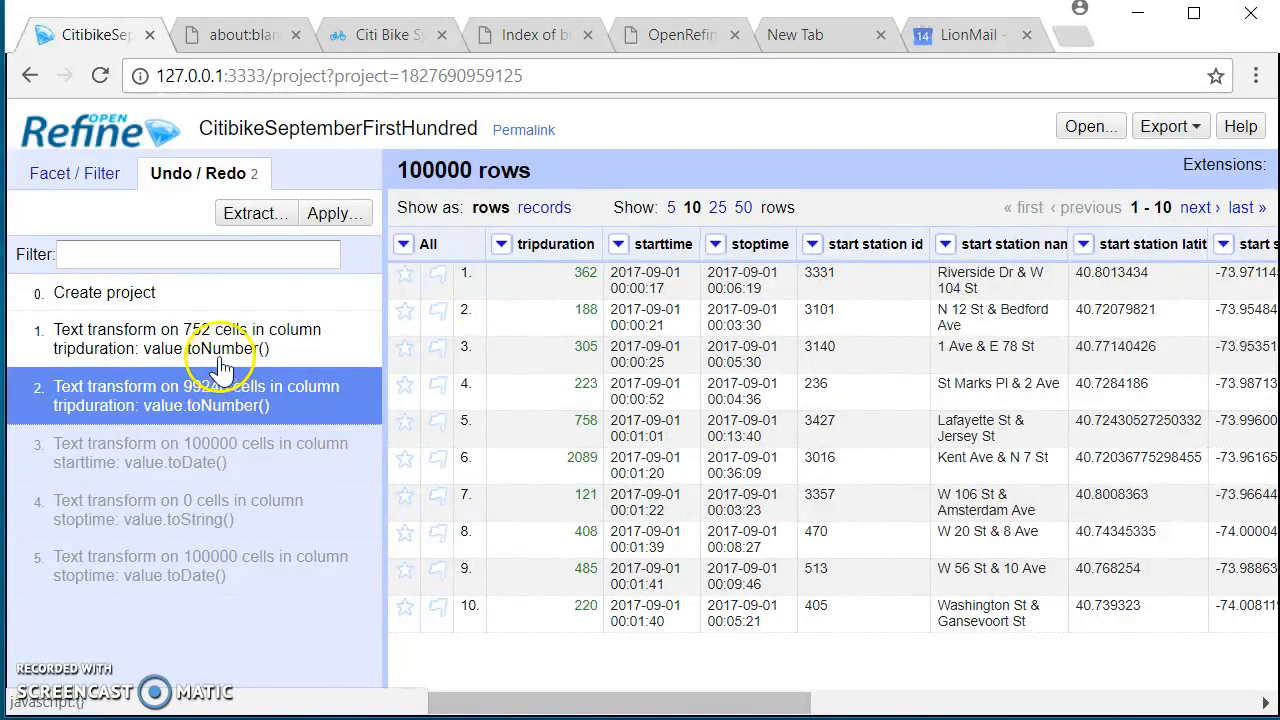
left_click(214, 338)
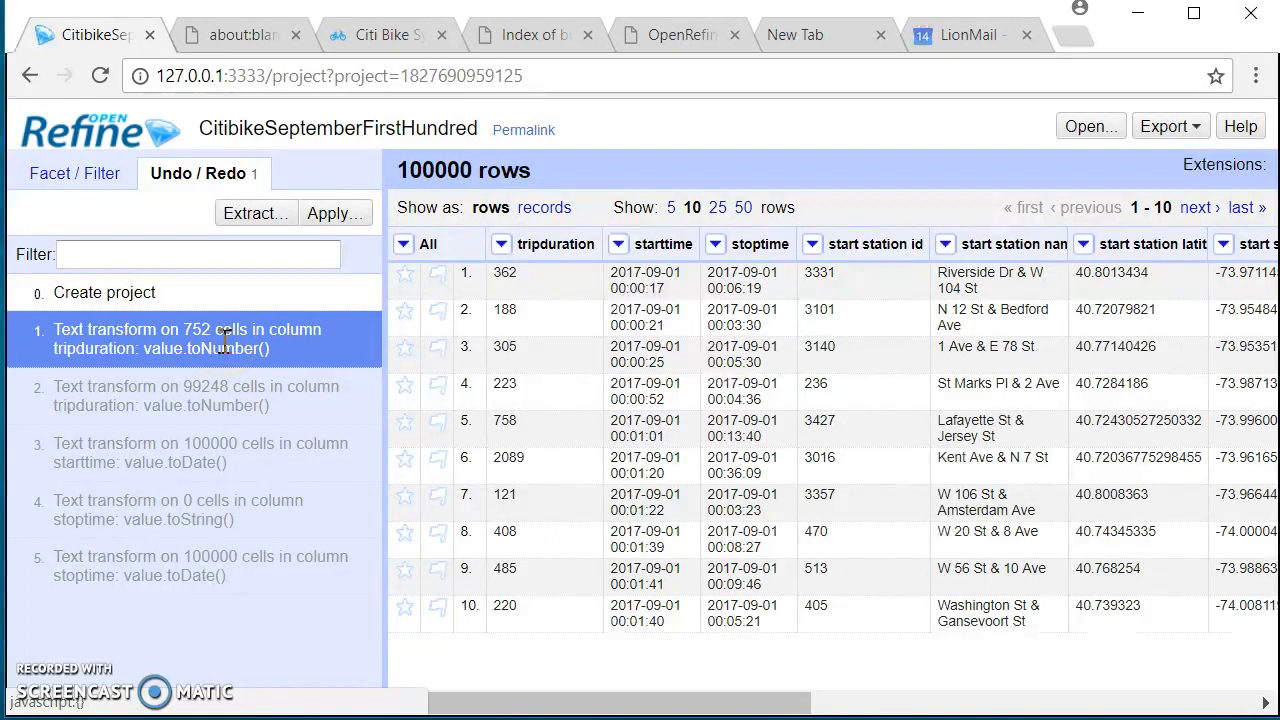
- Reapply the undone operations one at a time up to the stoptime value.toString() transform
left_click(212, 392)
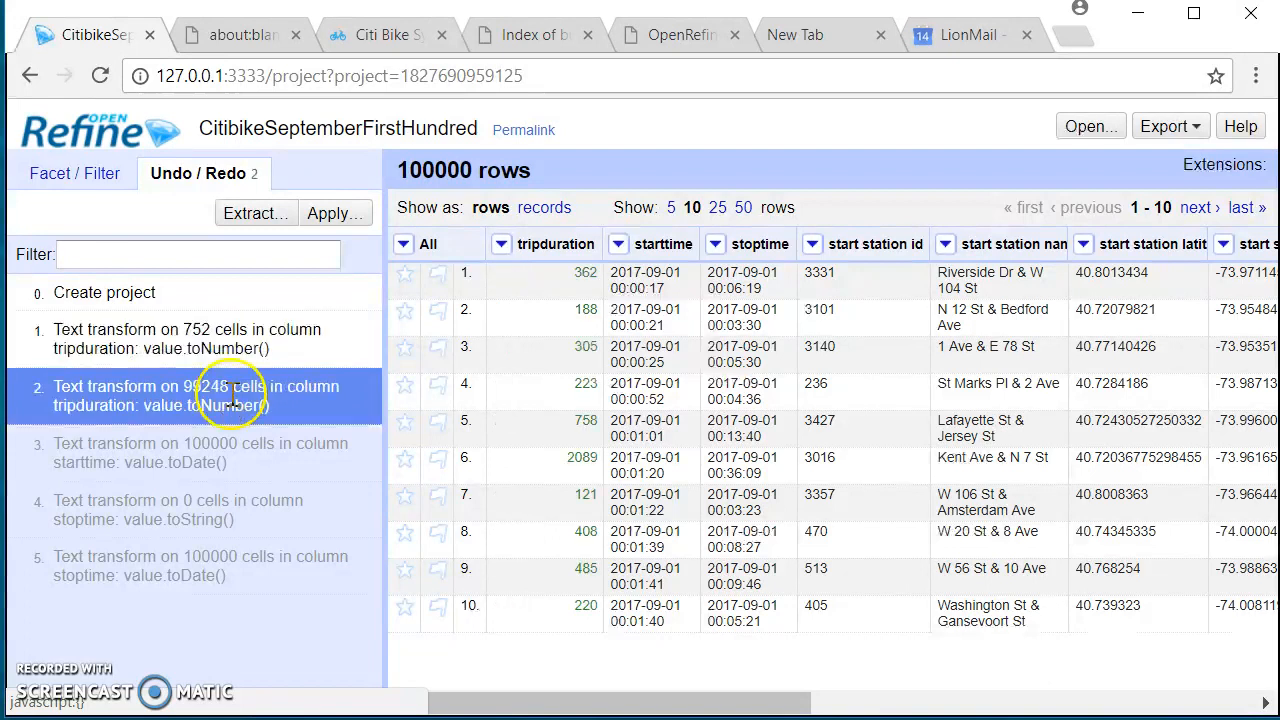
left_click(175, 468)
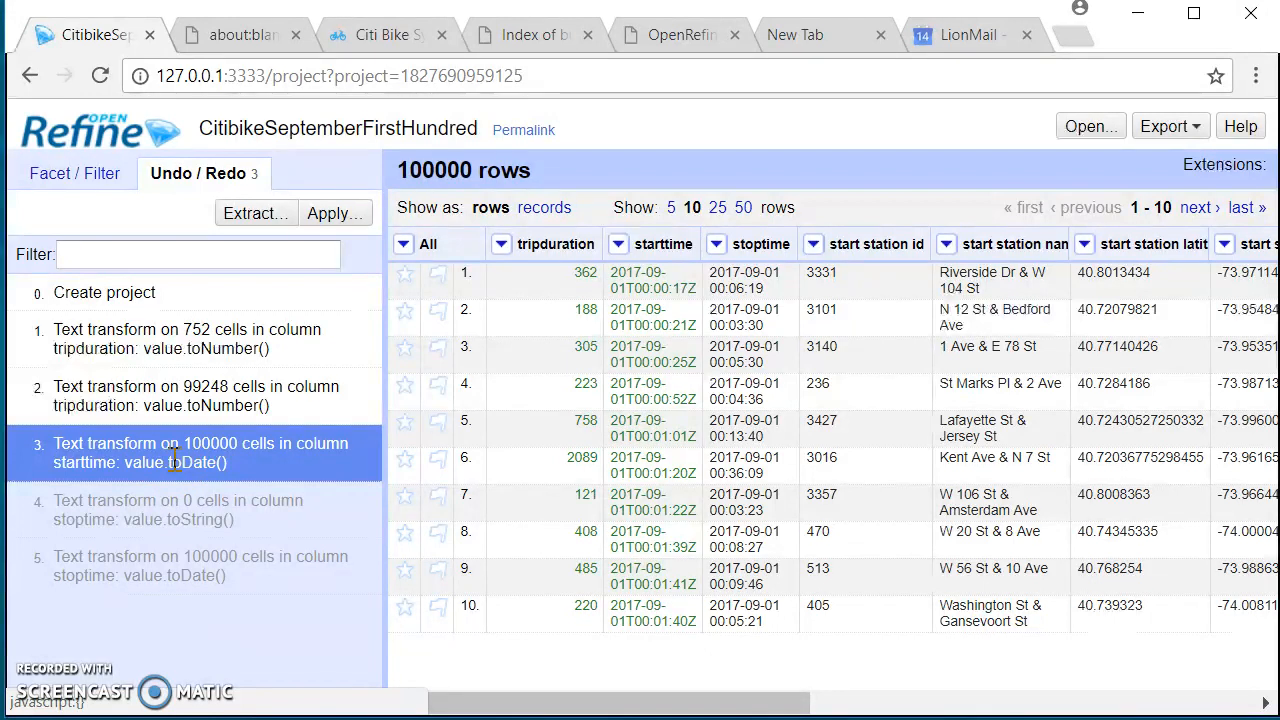
left_click(146, 522)
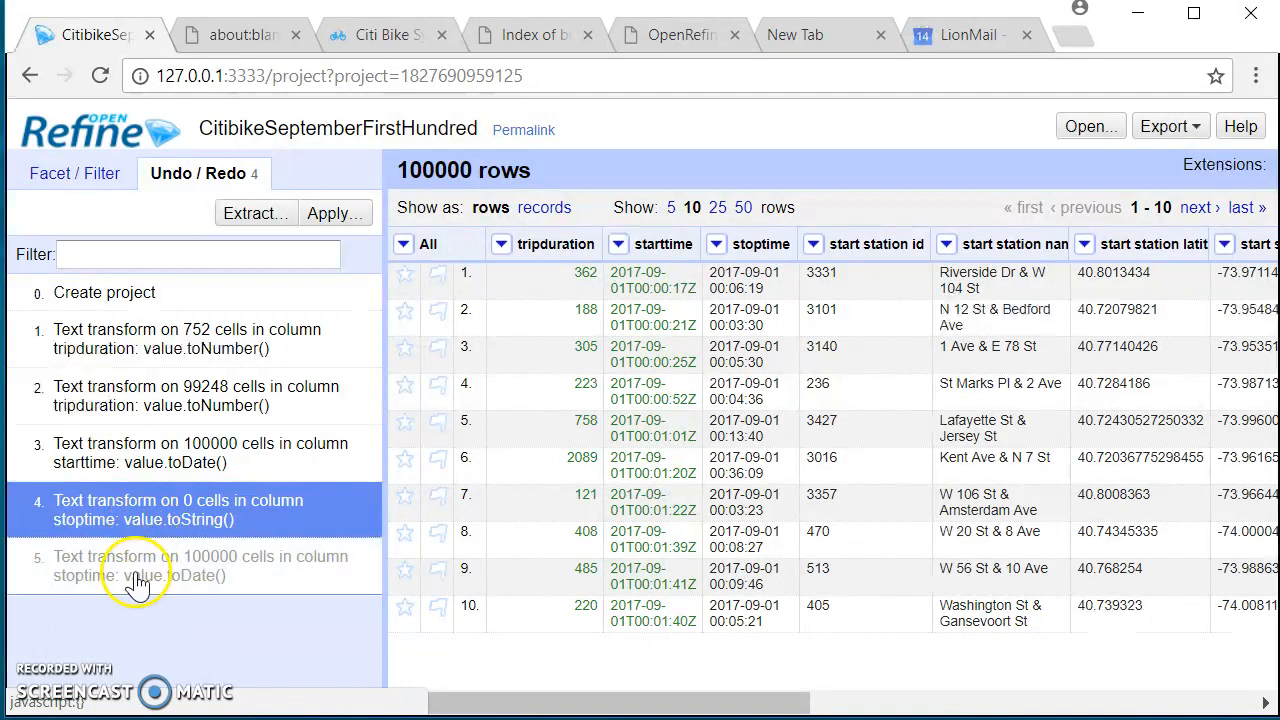
- Revert the project to its Create project state and convert the tripduration column's cells to numbers
left_click(145, 294)
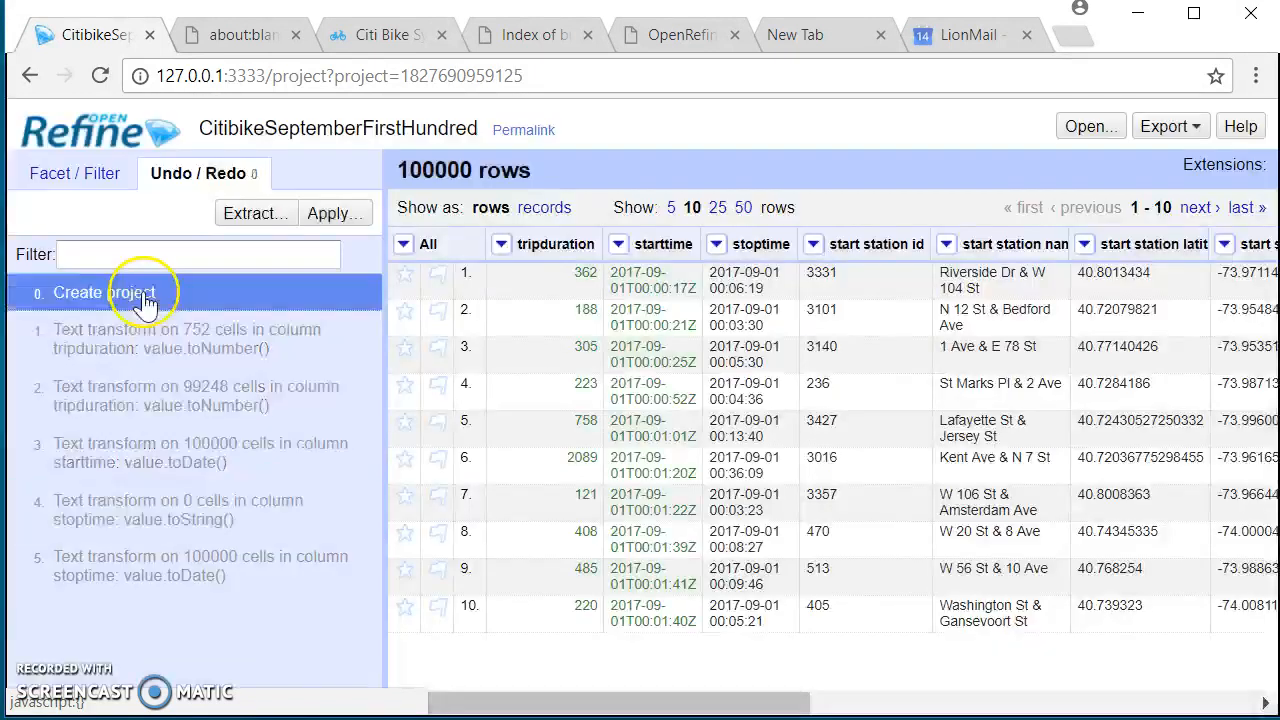
left_click(501, 244)
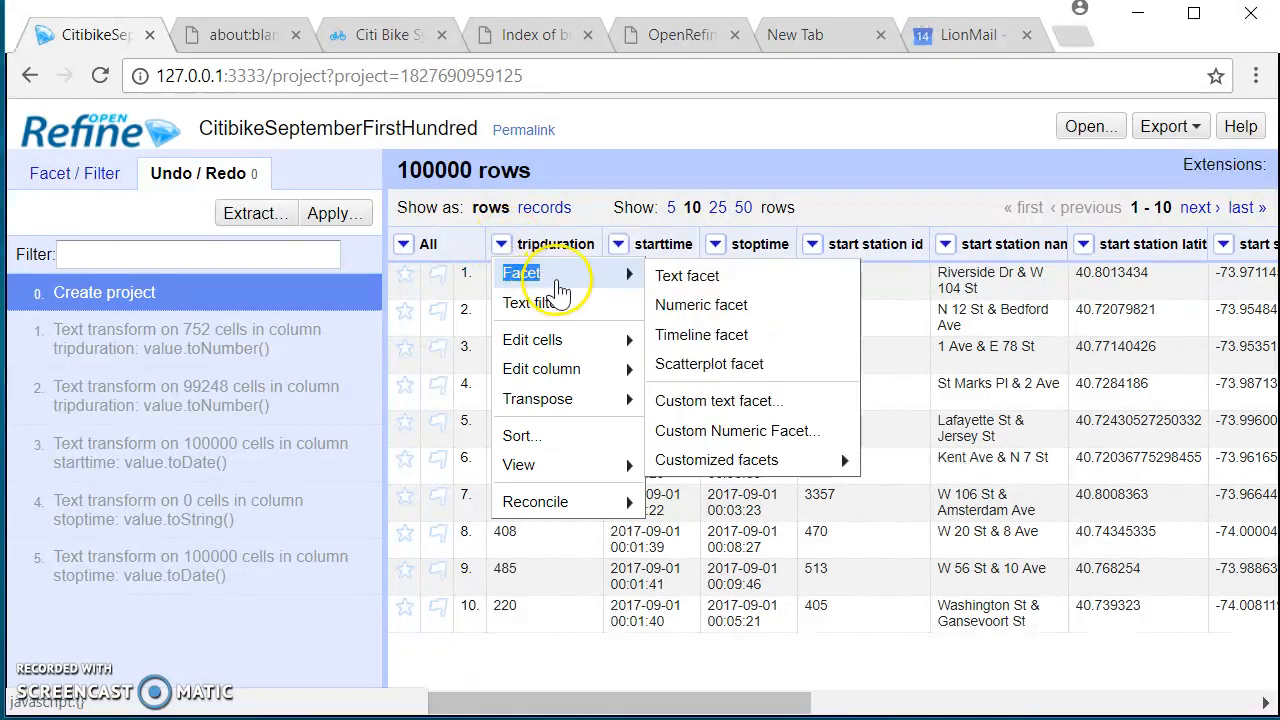
mouse_move(533, 350)
mouse_move(609, 371)
mouse_move(590, 342)
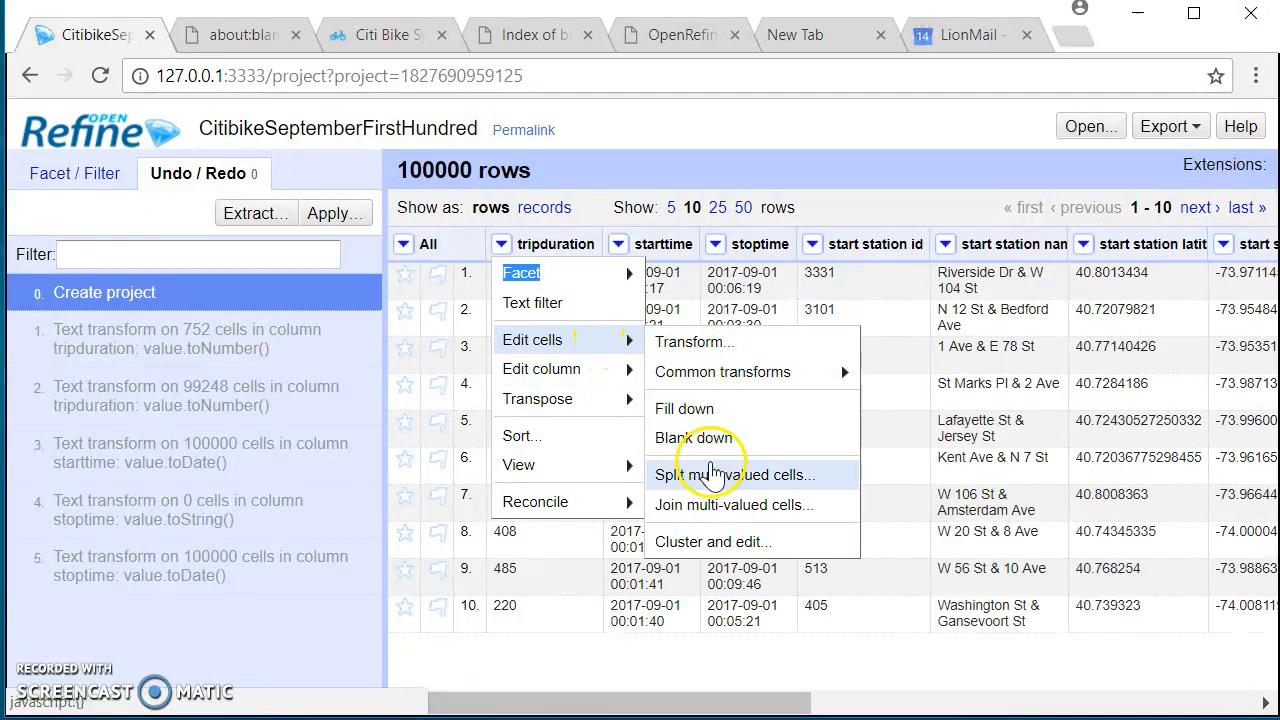
mouse_move(723, 376)
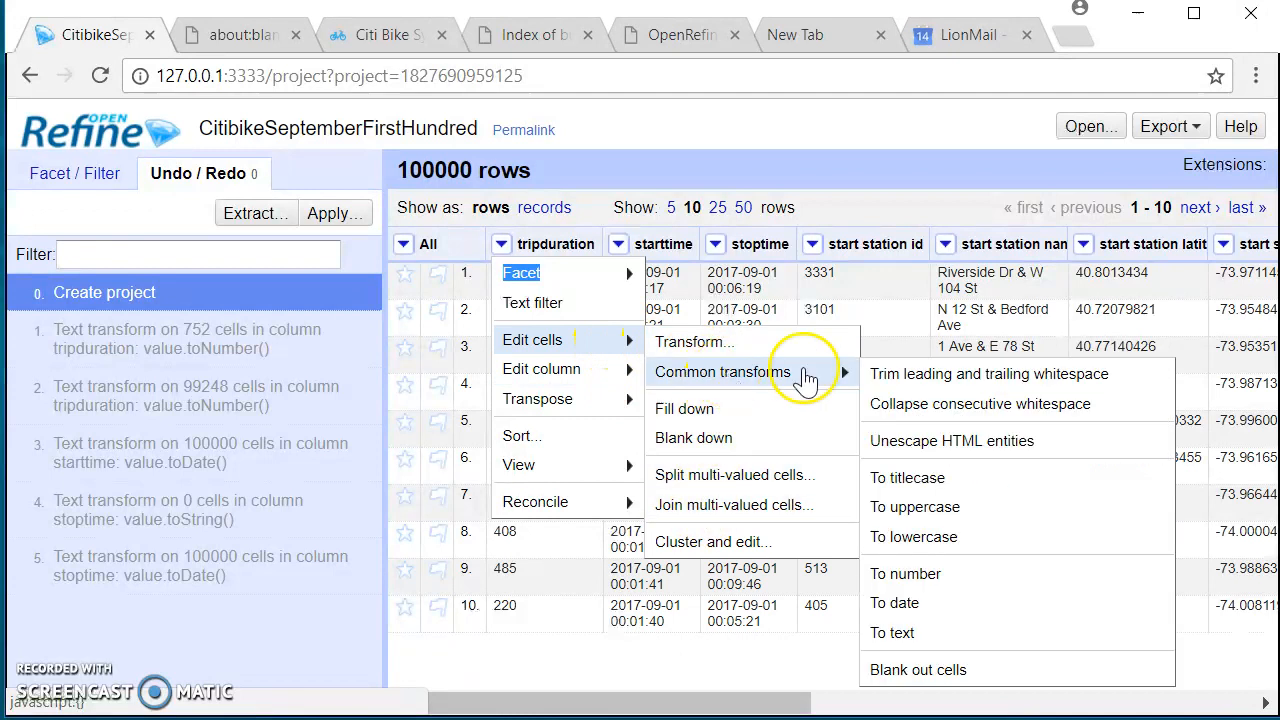
left_click(912, 574)
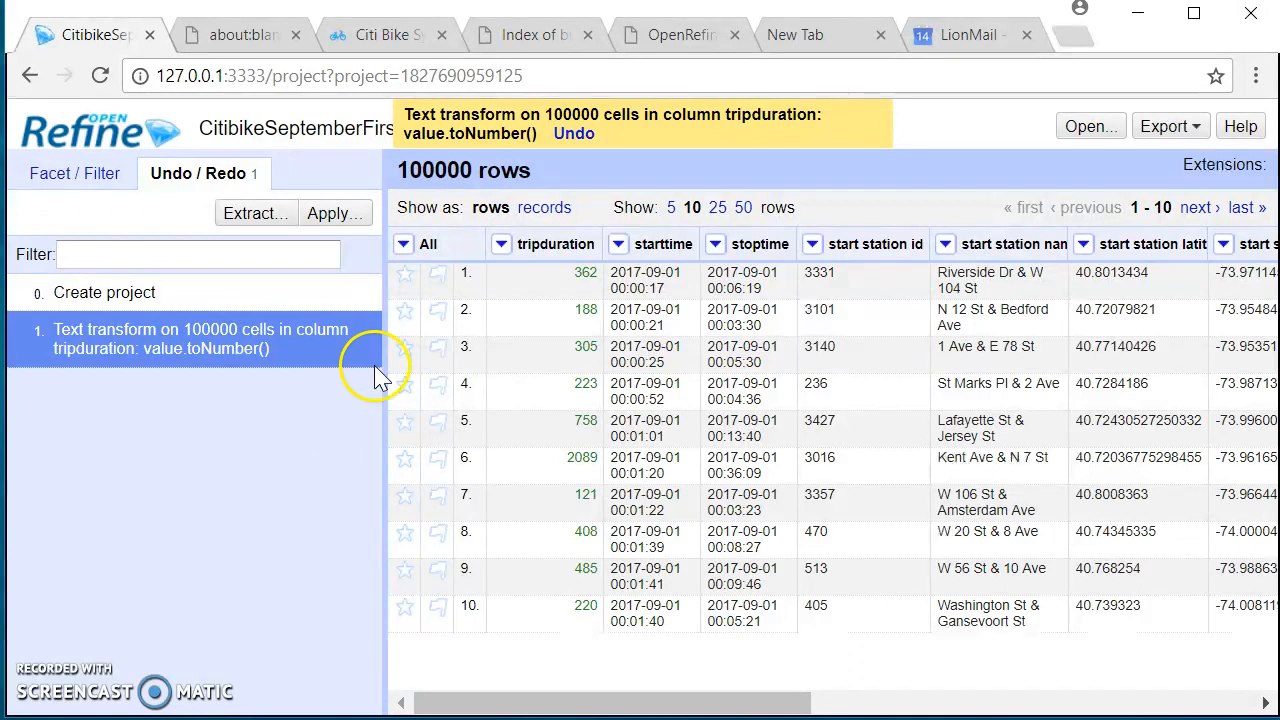
- Convert the starttime column's cells to dates with the common To date transform
left_click(620, 246)
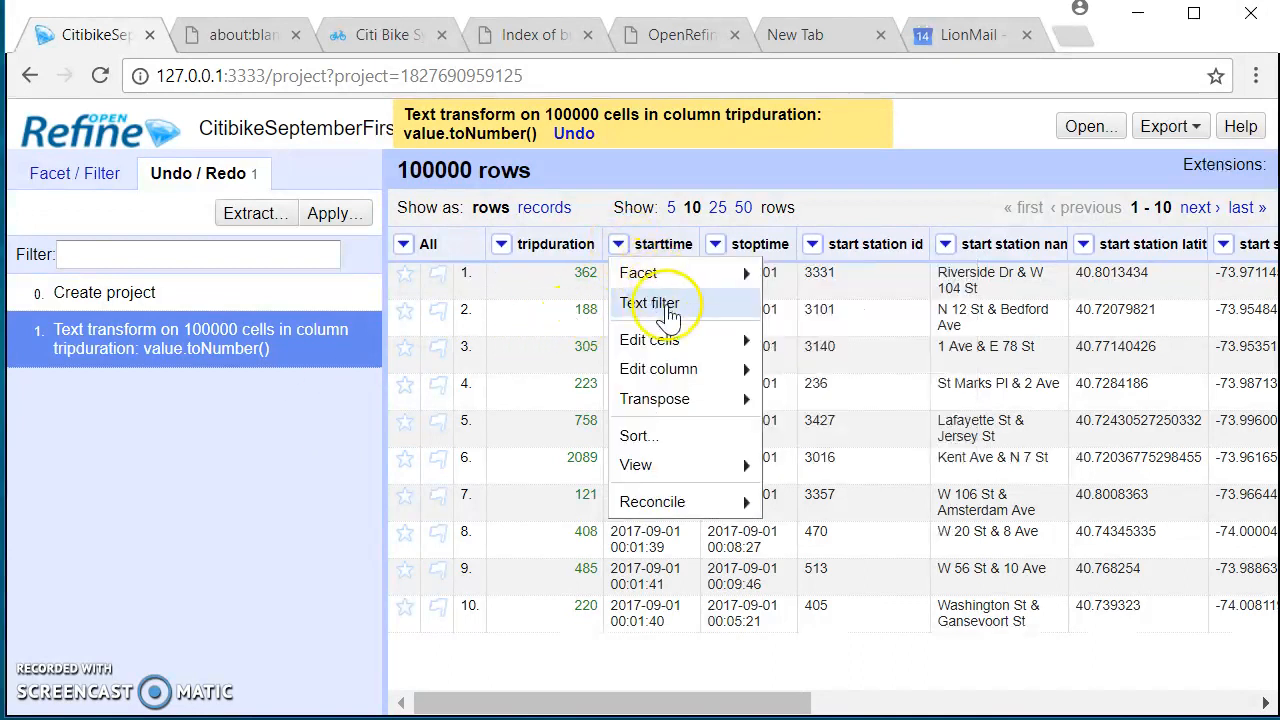
mouse_move(675, 345)
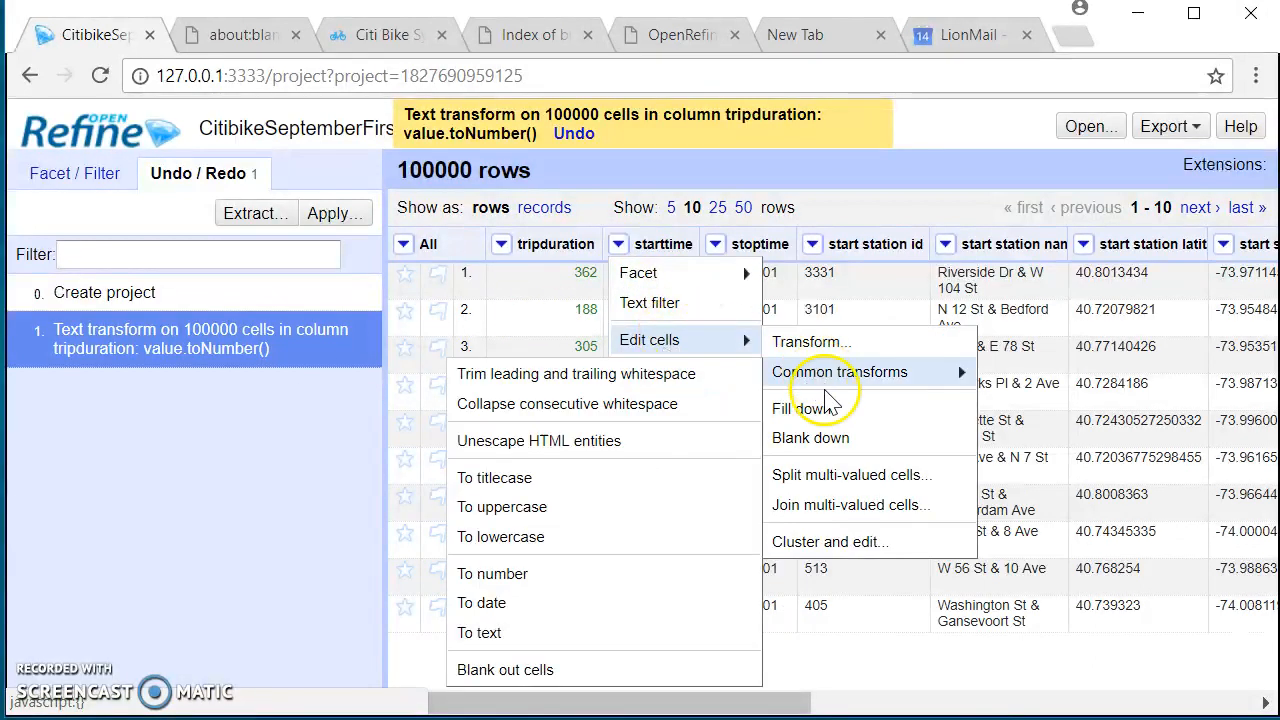
mouse_move(829, 371)
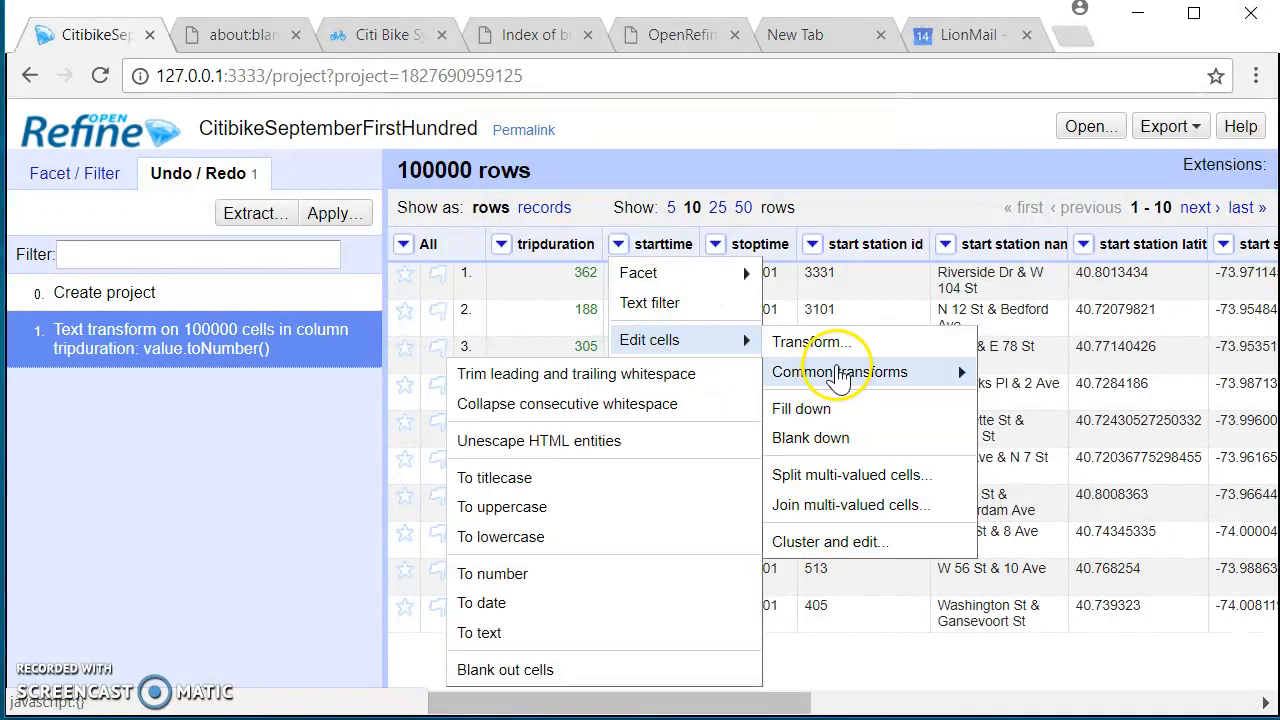
left_click(530, 605)
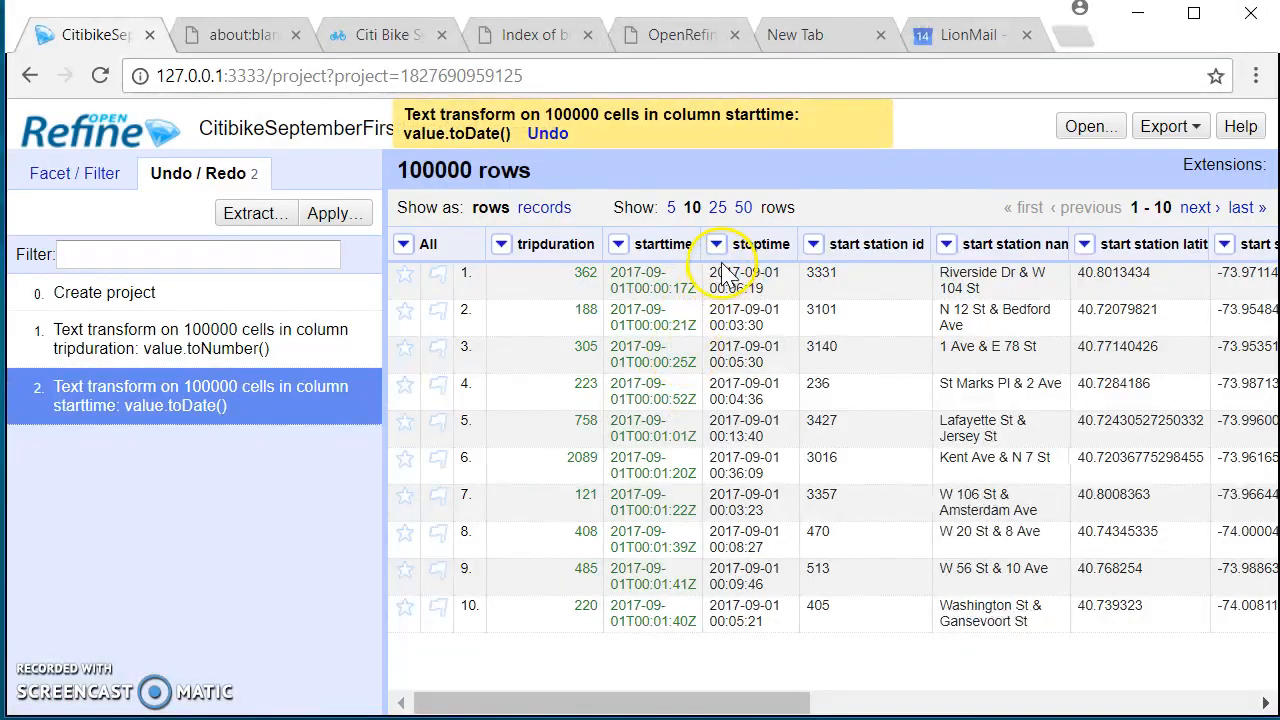
- Convert the stoptime column's cells to dates with the common To date transform
left_click(717, 246)
mouse_move(743, 280)
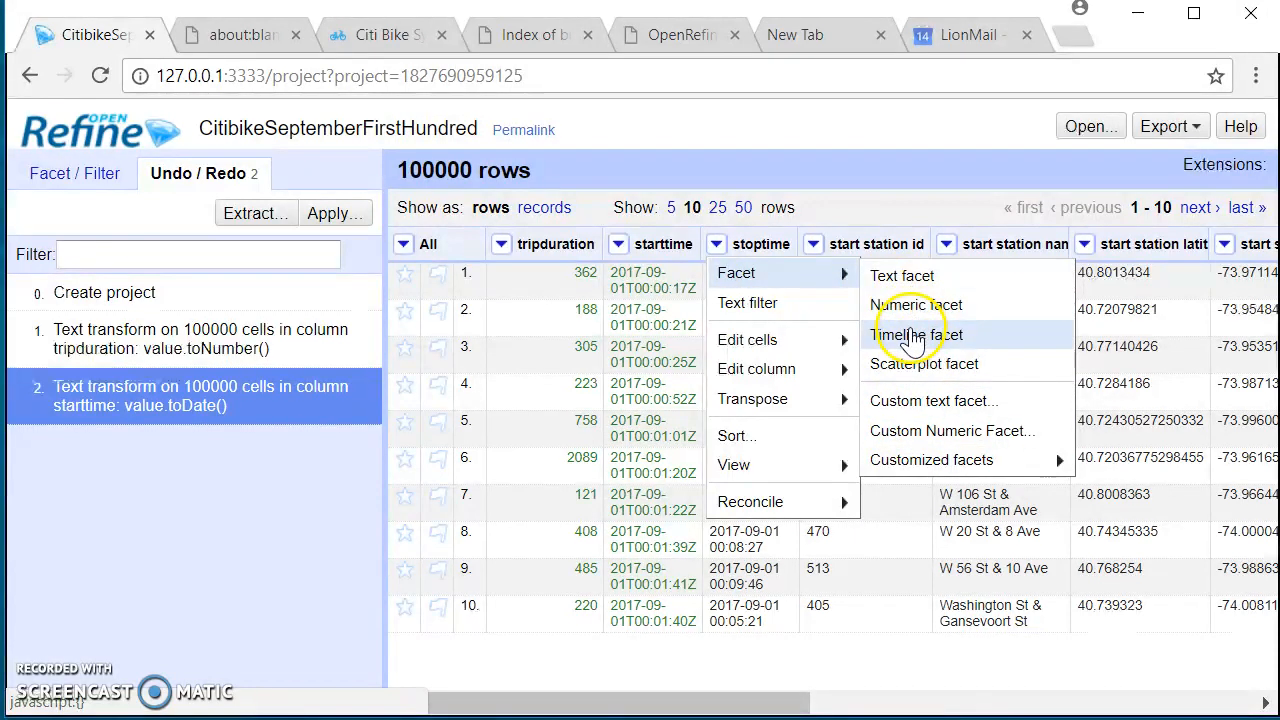
mouse_move(783, 360)
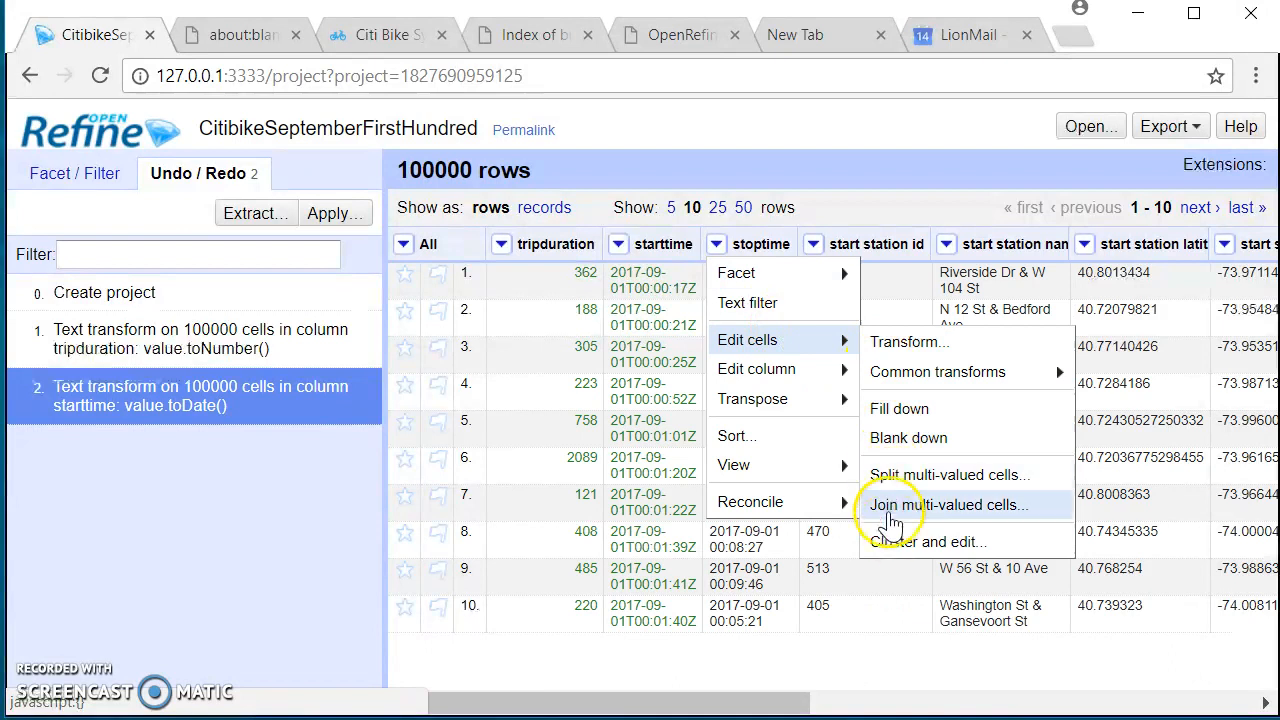
mouse_move(920, 371)
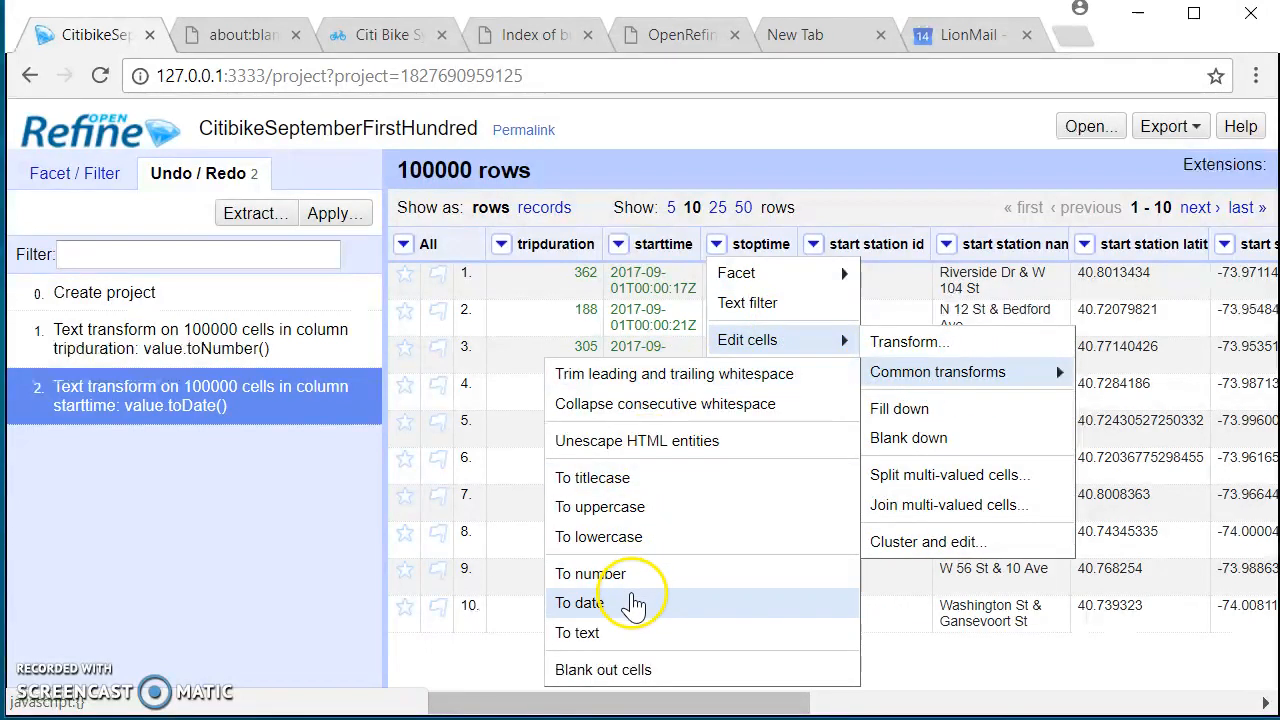
left_click(630, 602)
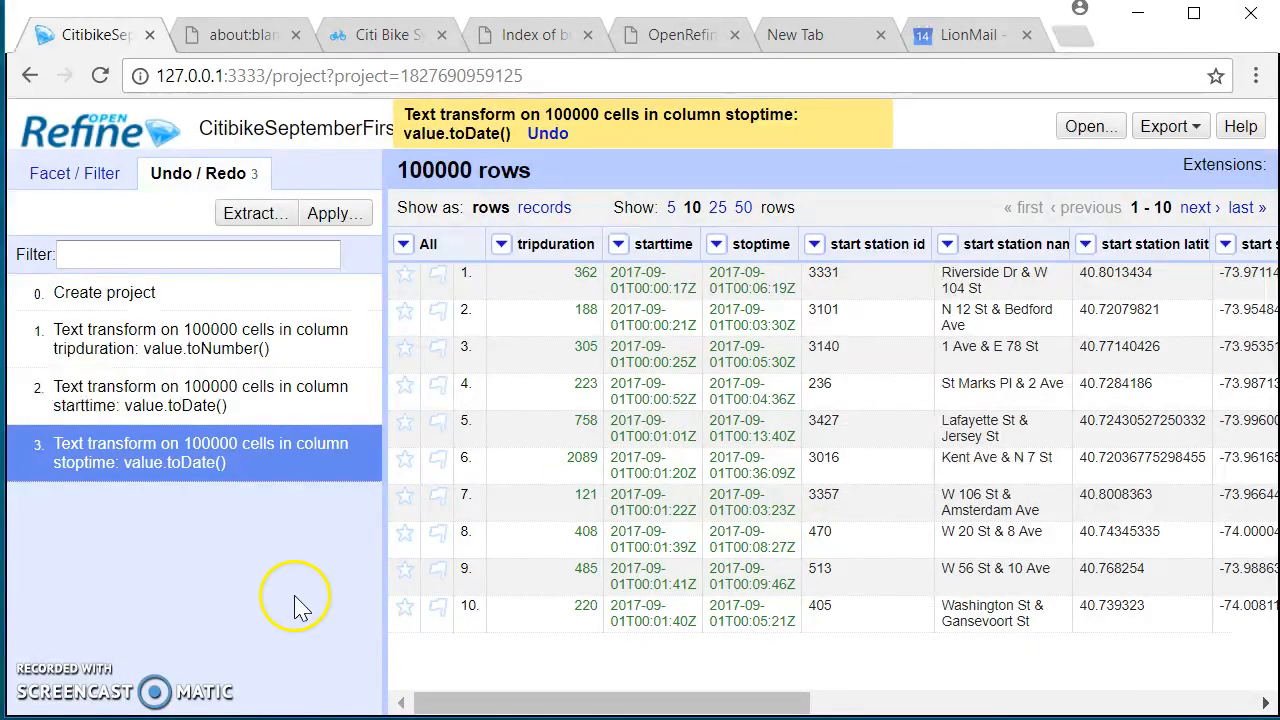
- Extract the project's three column transforms from the operation history as JSON and copy the entire JSON text
left_click(250, 214)
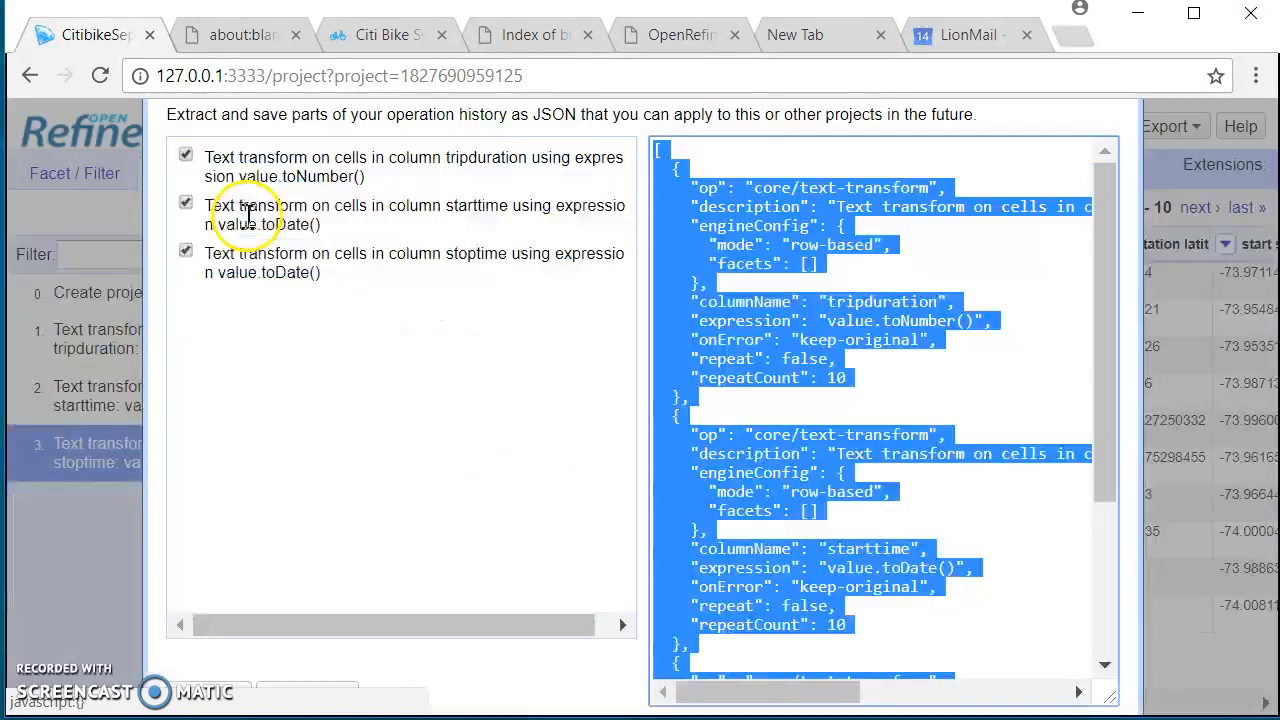
left_click(728, 338)
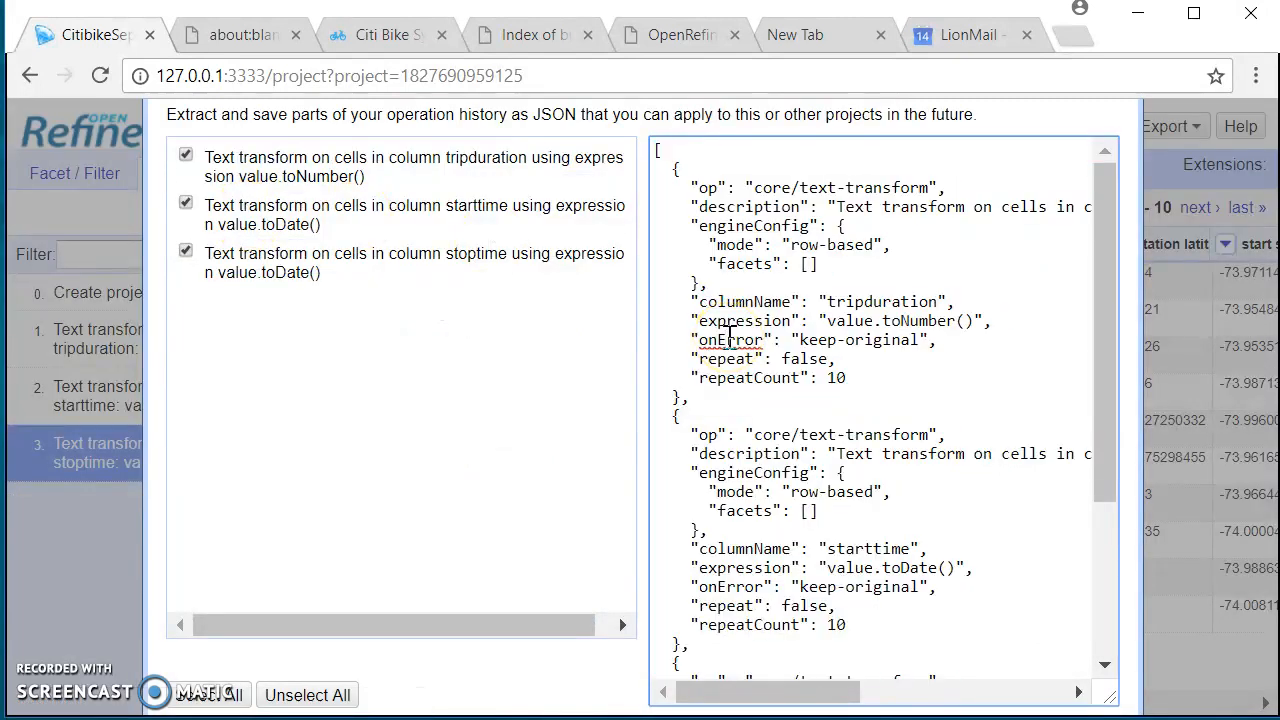
key("ctrl+a")
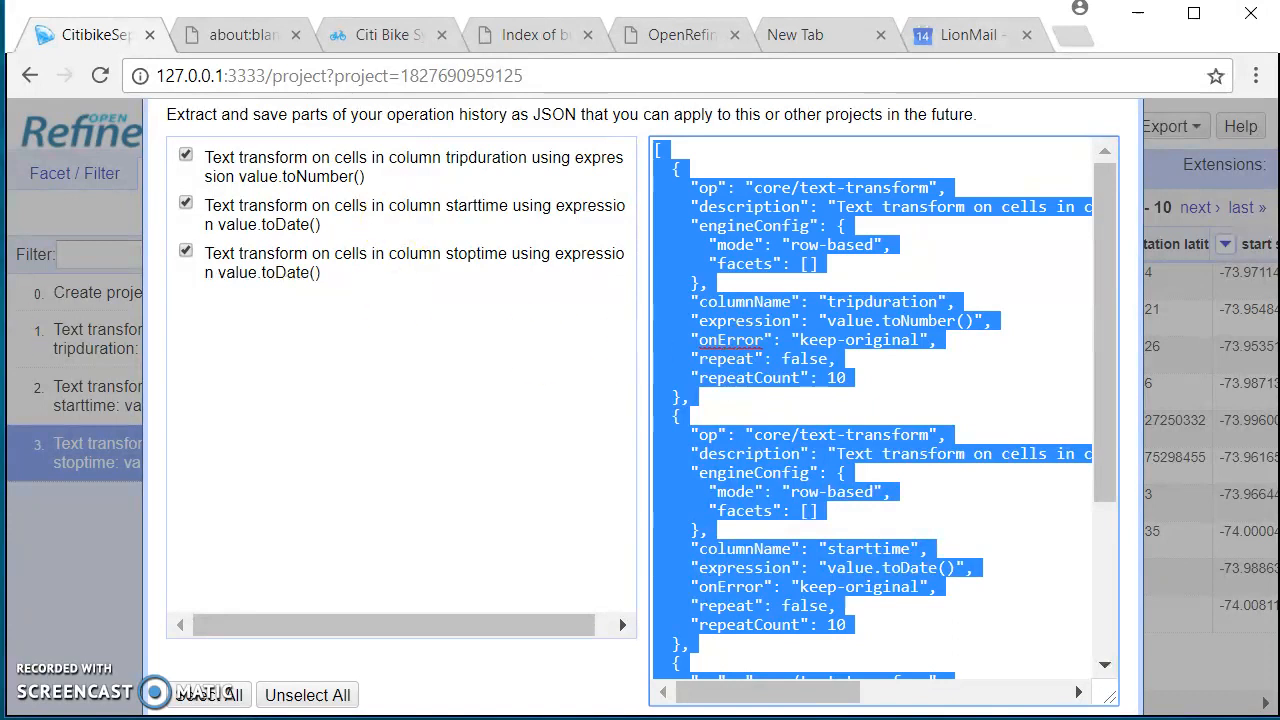
- Open Sticky Notes and paste the copied operation JSON into a blank note, declining insights and moving the note aside
key("super")
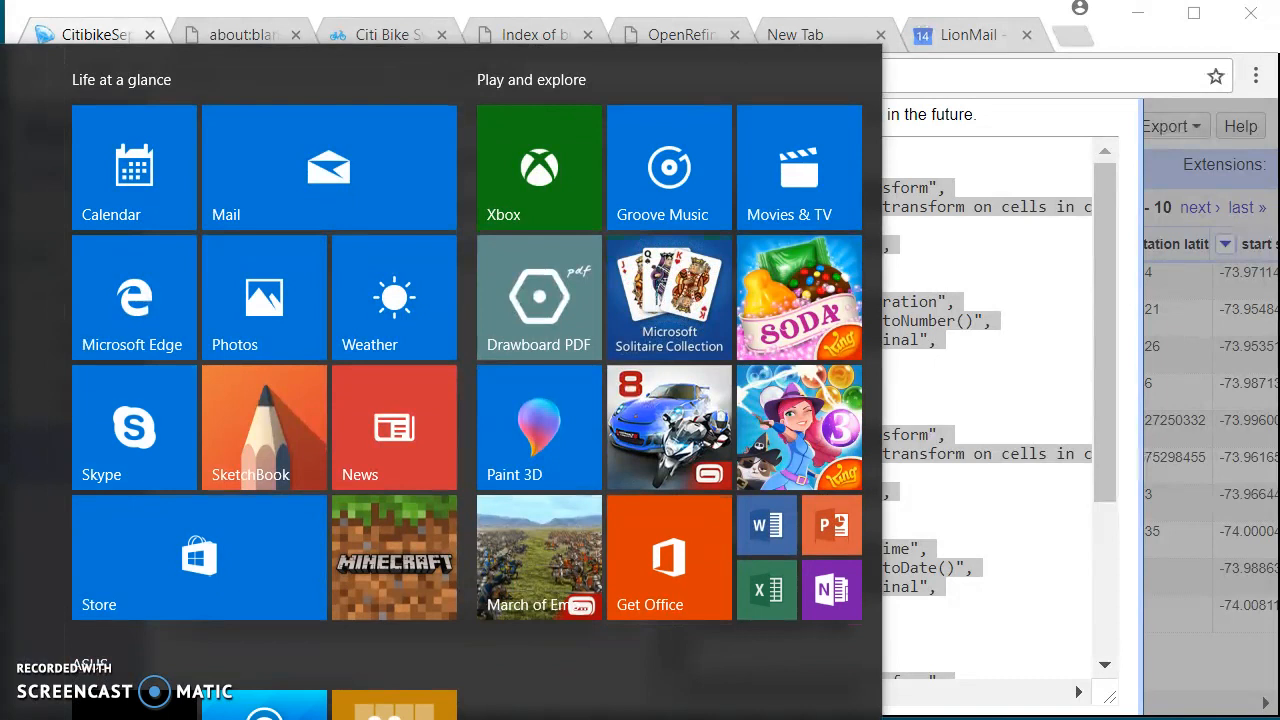
key("super")
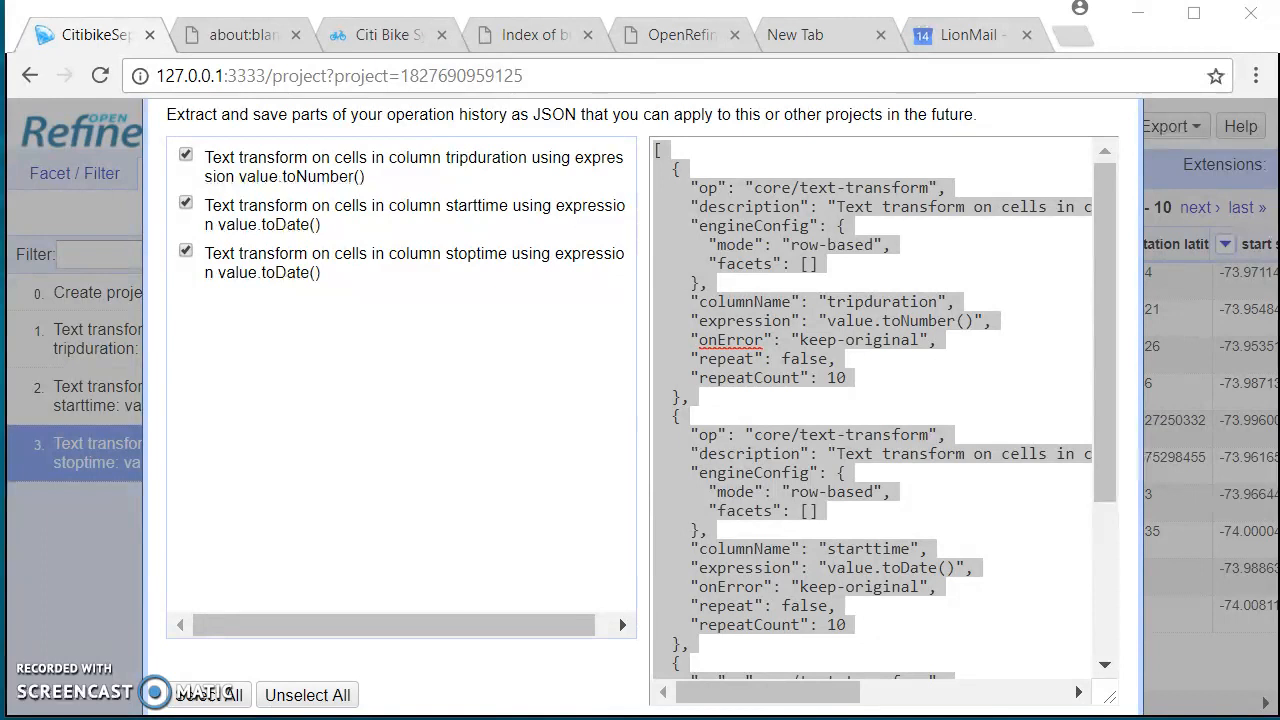
key("super")
scroll(25, 455, "down", 10)
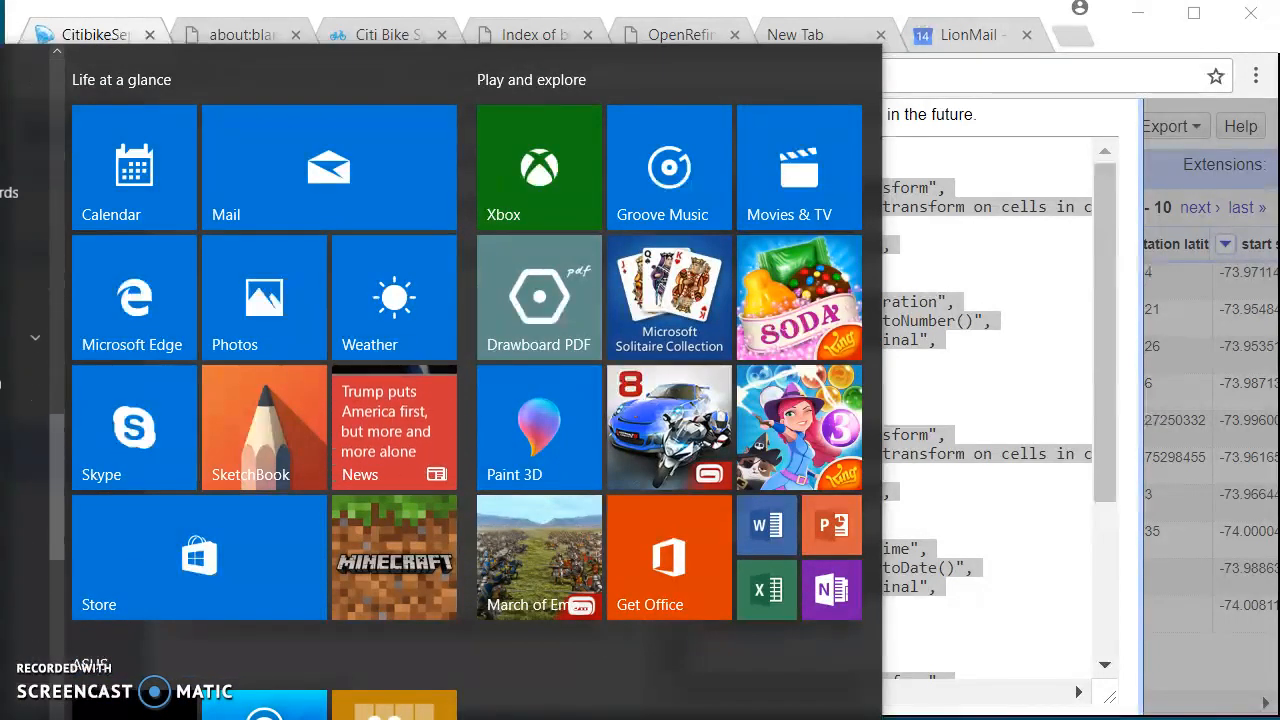
scroll(25, 455, "down", 4)
scroll(25, 455, "down", 3)
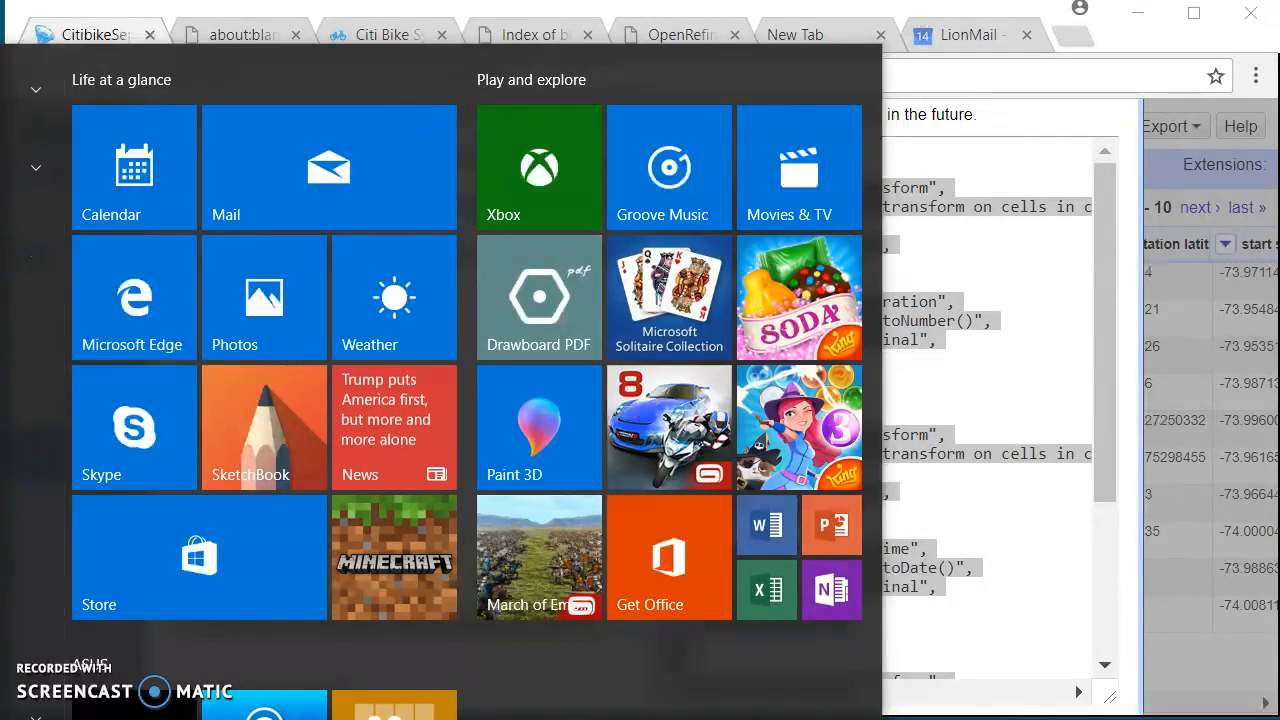
scroll(25, 600, "up", 12)
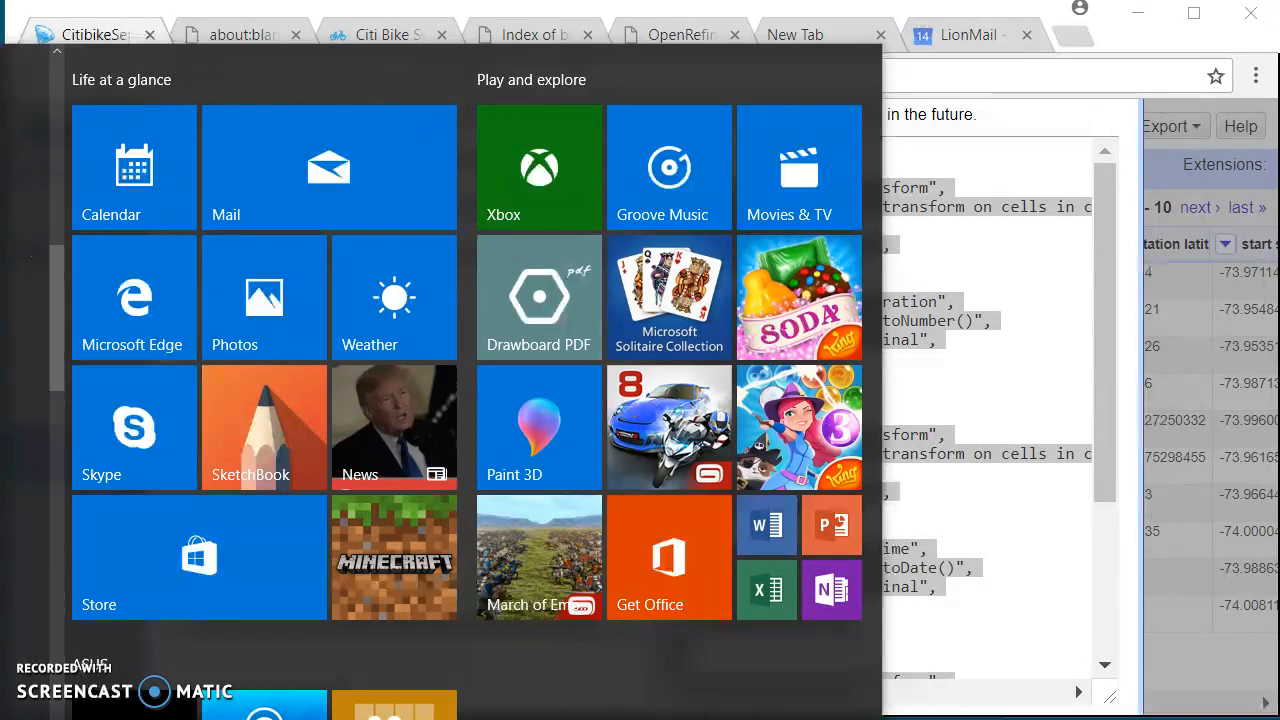
scroll(30, 400, "up", 4)
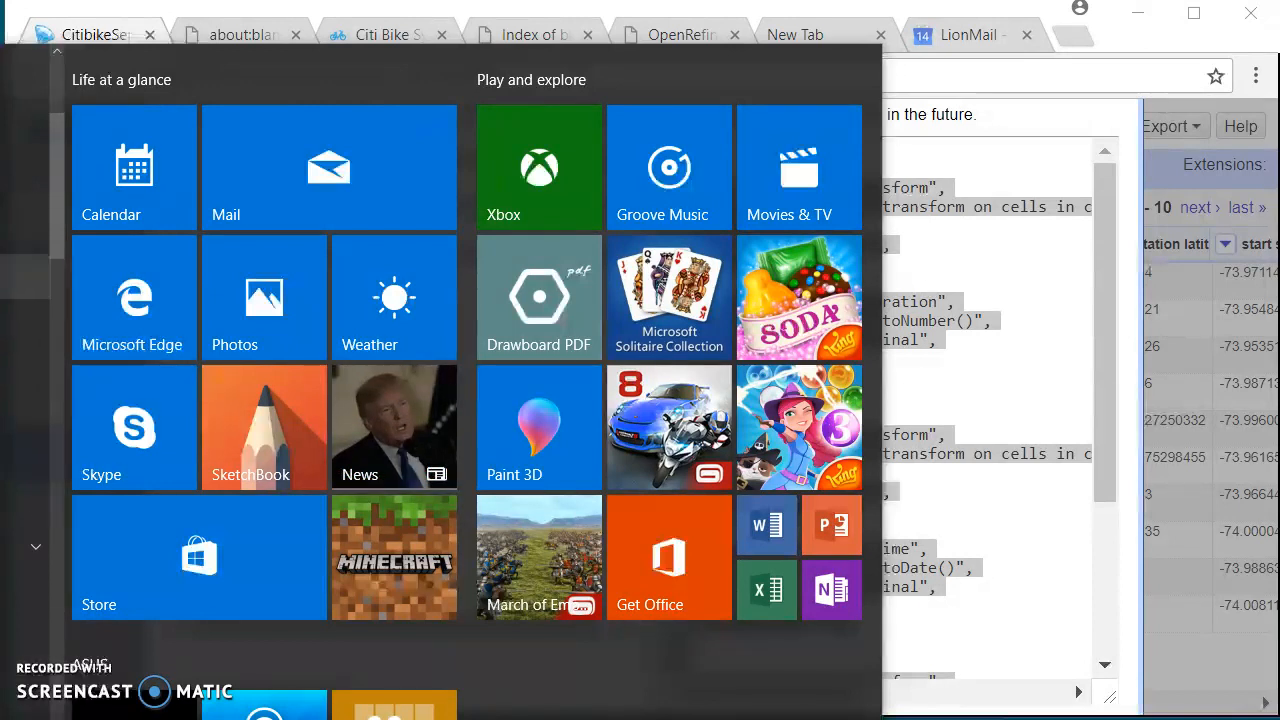
left_click(12, 231)
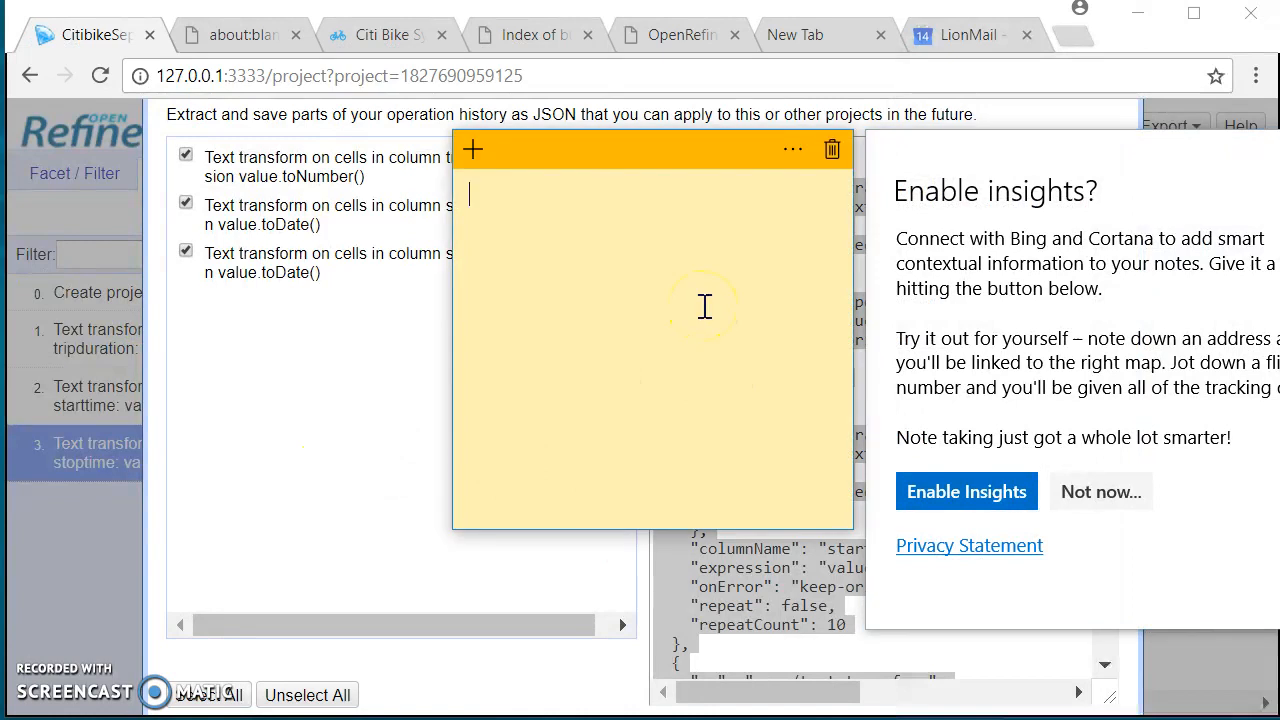
key("ctrl+v")
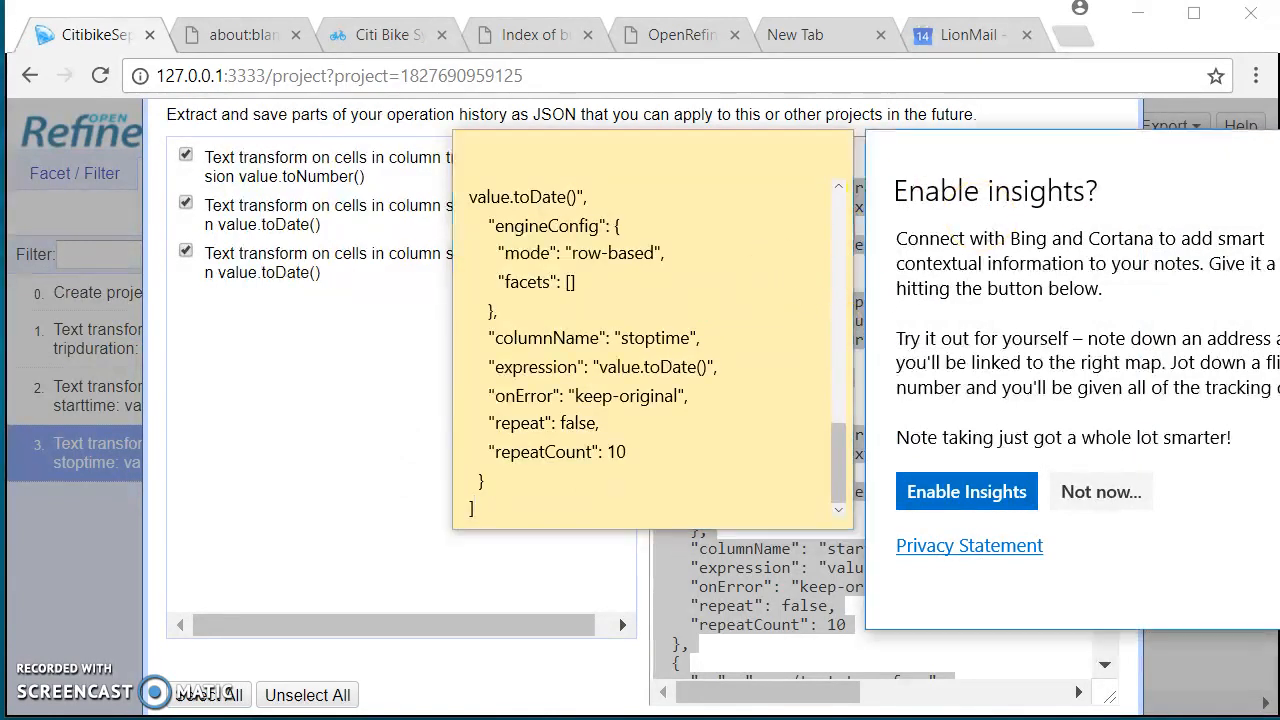
left_click(1100, 491)
left_click_drag(696, 155, 1279, 100)
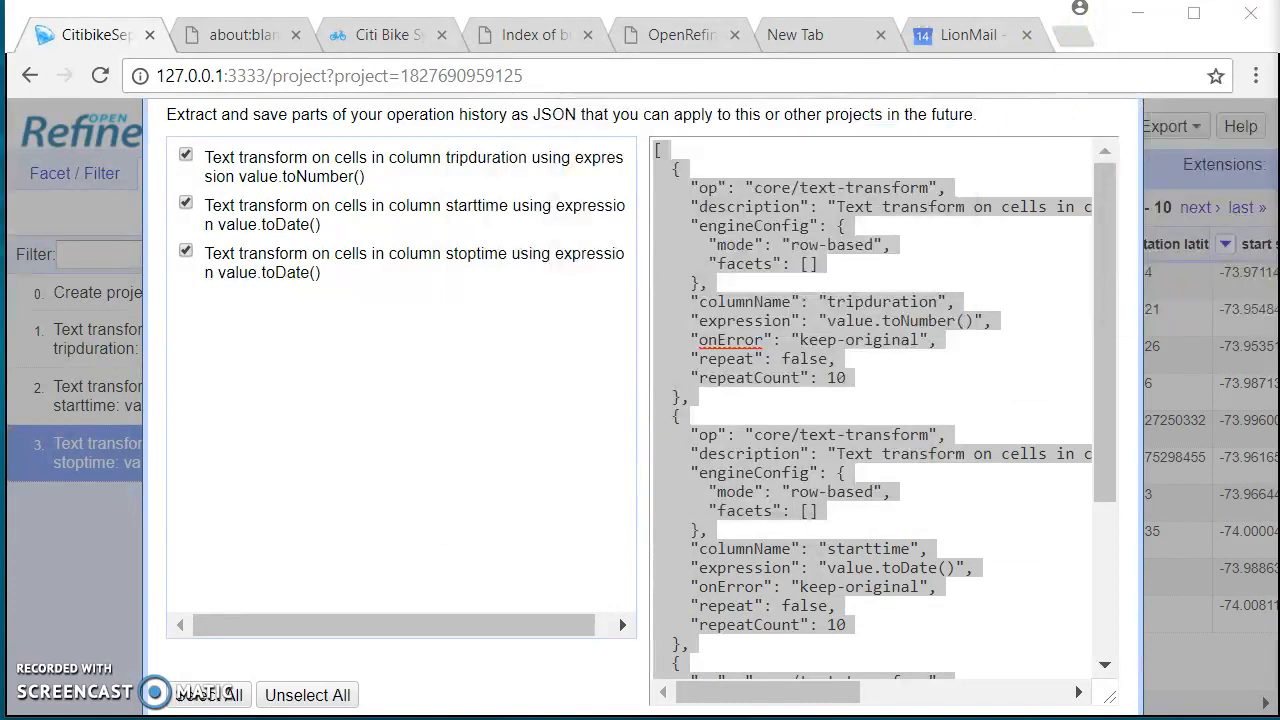
- Close the extracted operation history and return to the project's data at normal page zoom
double_click(850, 302)
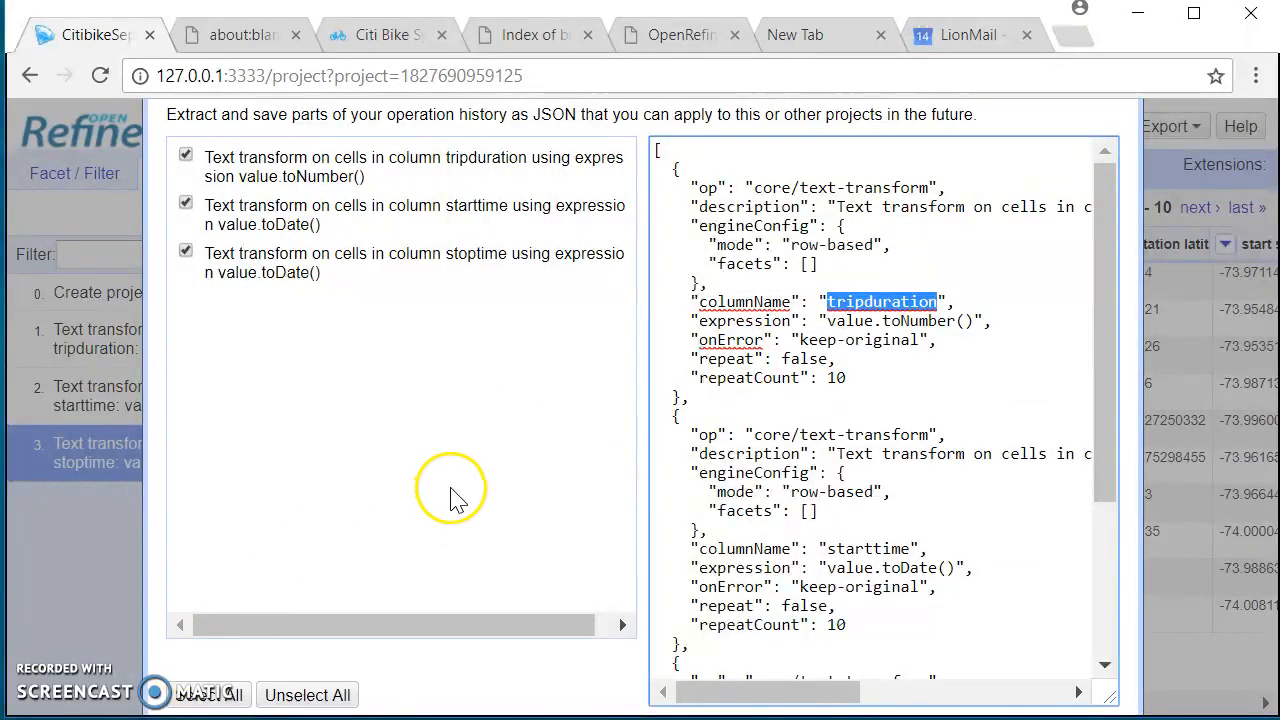
key("ctrl+minus")
key("ctrl+minus")
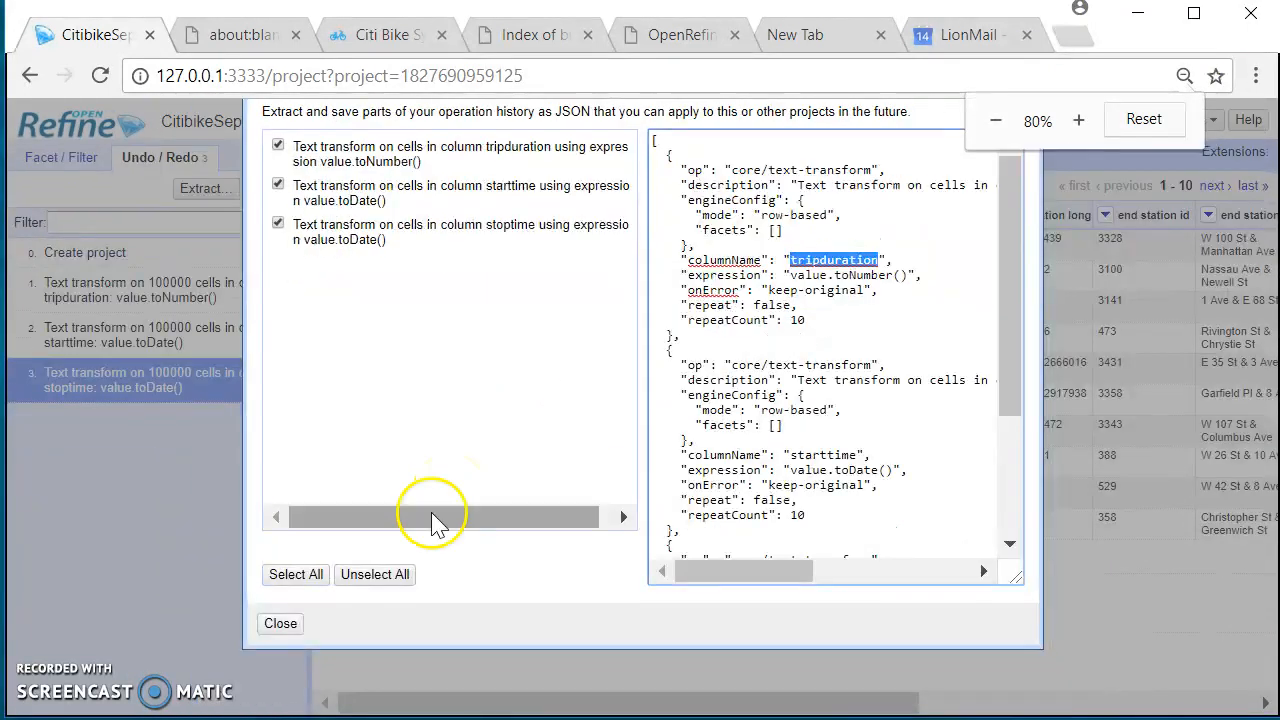
left_click(278, 696)
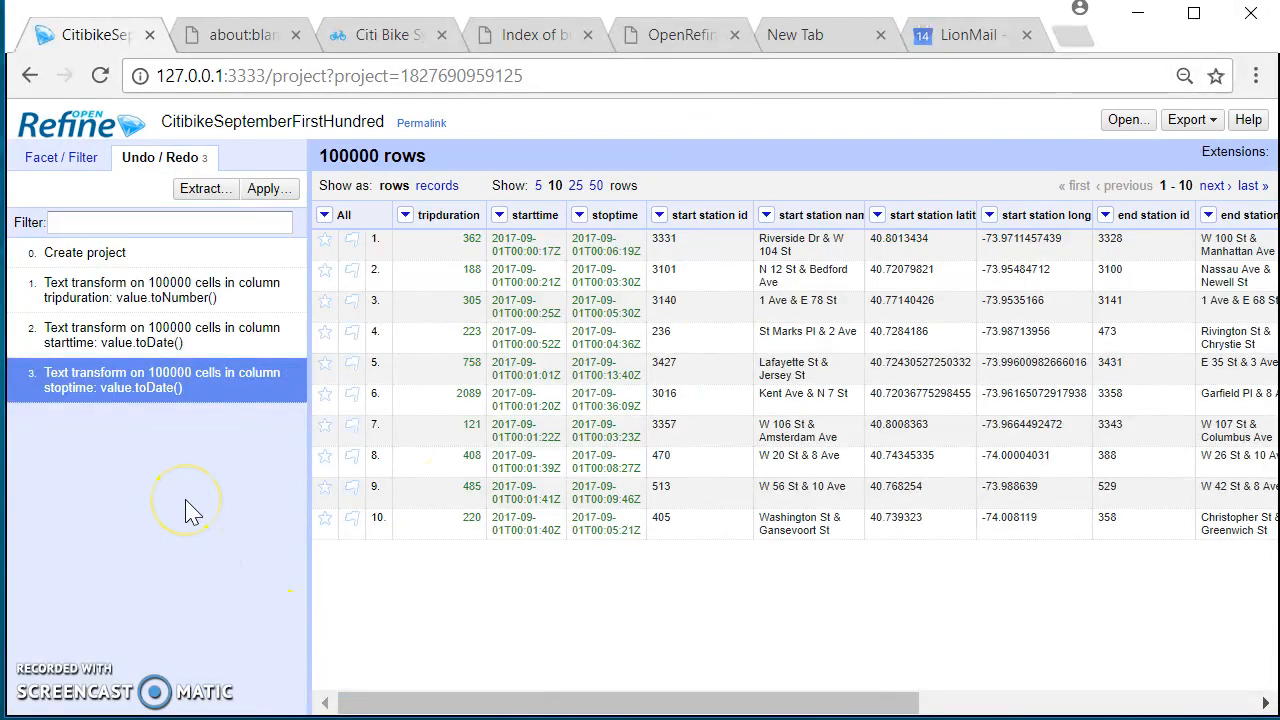
key("ctrl+0")
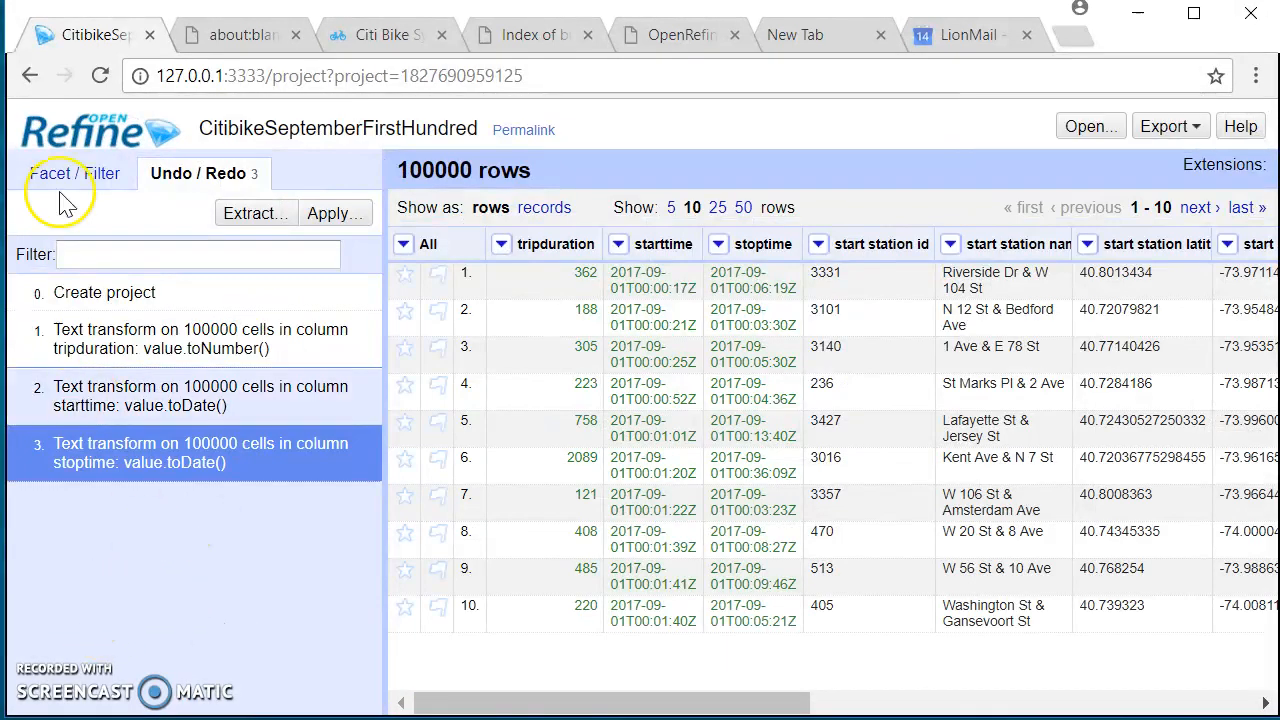
- Start a new project from the 201709-citibike-tripdata file on the Desktop and continue to its parsing options
left_click(101, 141)
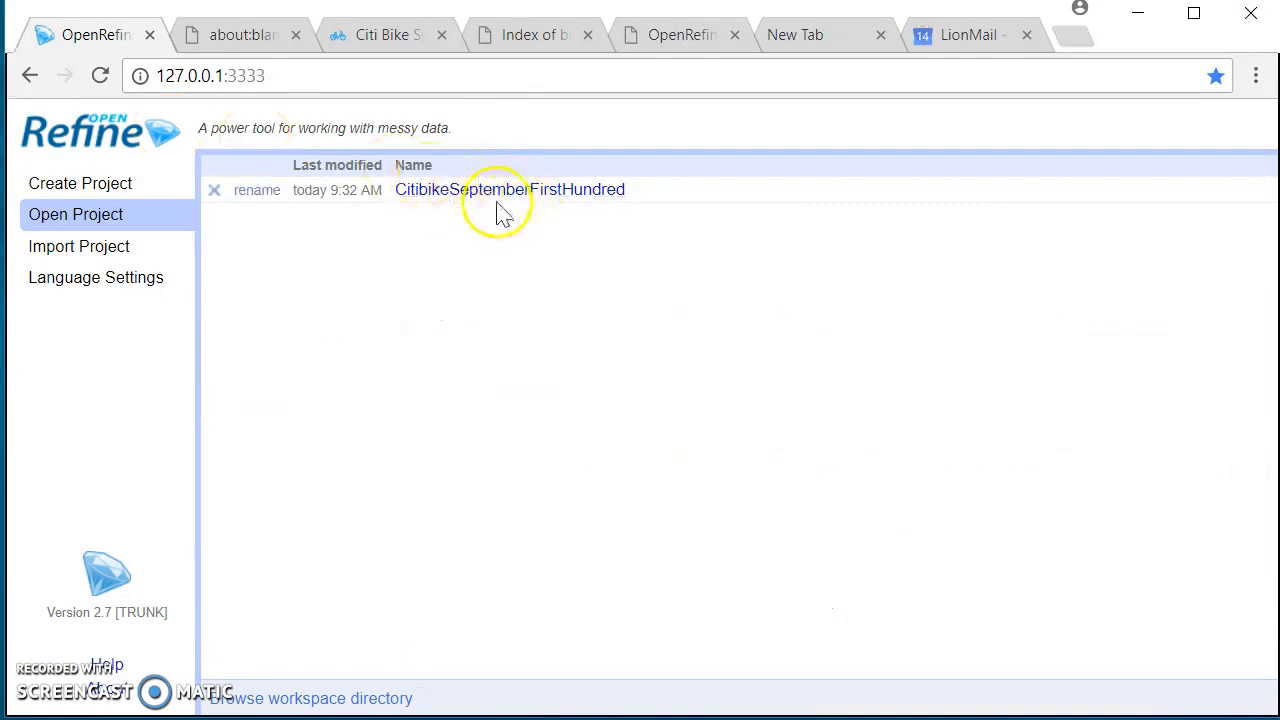
left_click(68, 190)
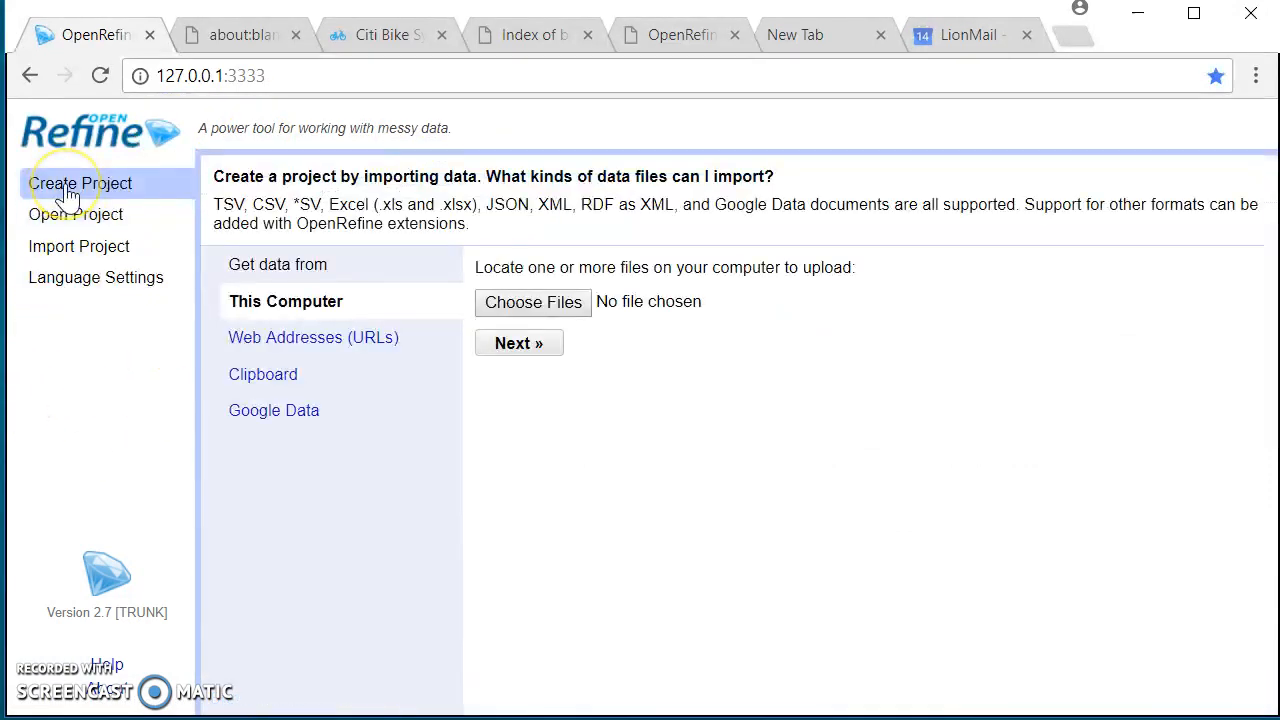
left_click(553, 302)
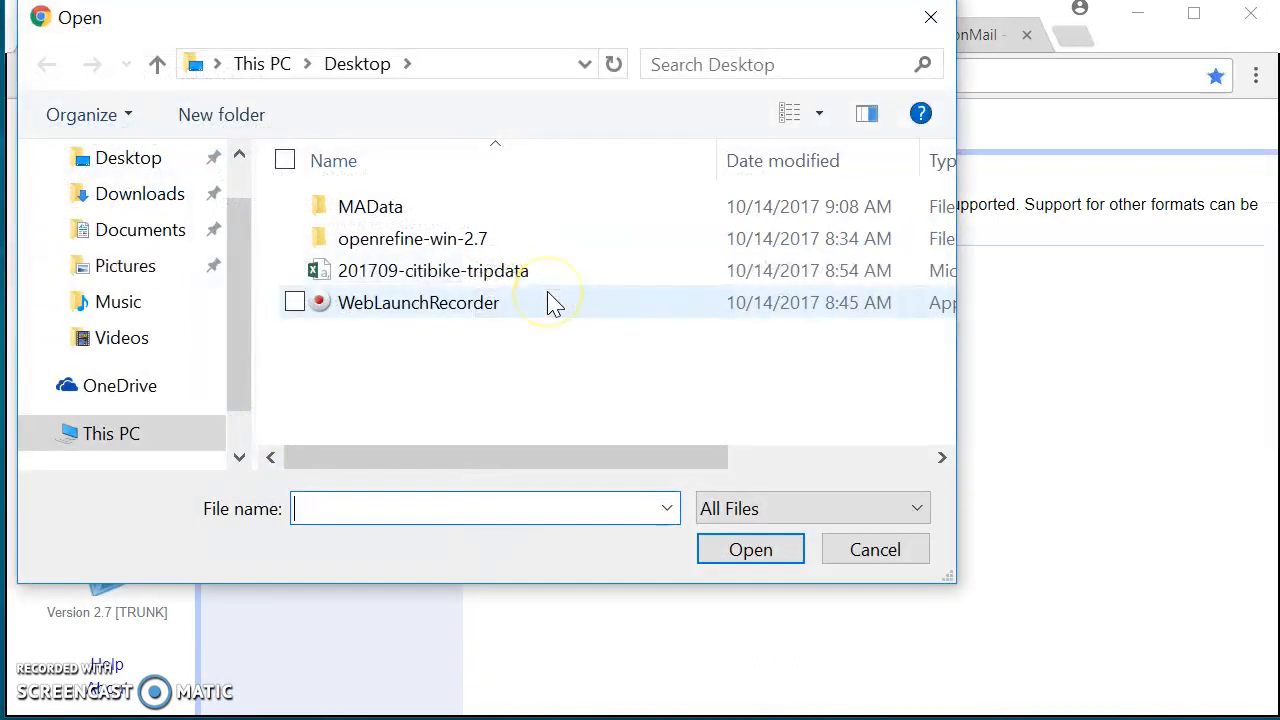
left_click(413, 285)
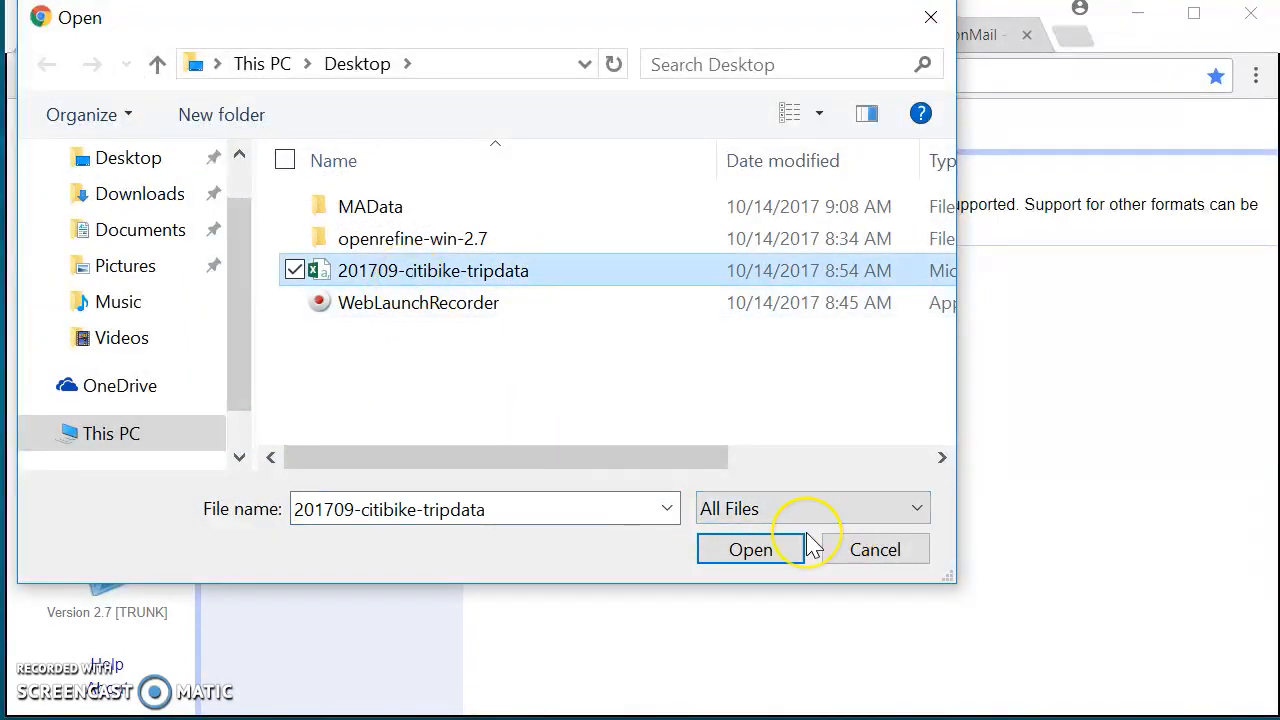
left_click(760, 550)
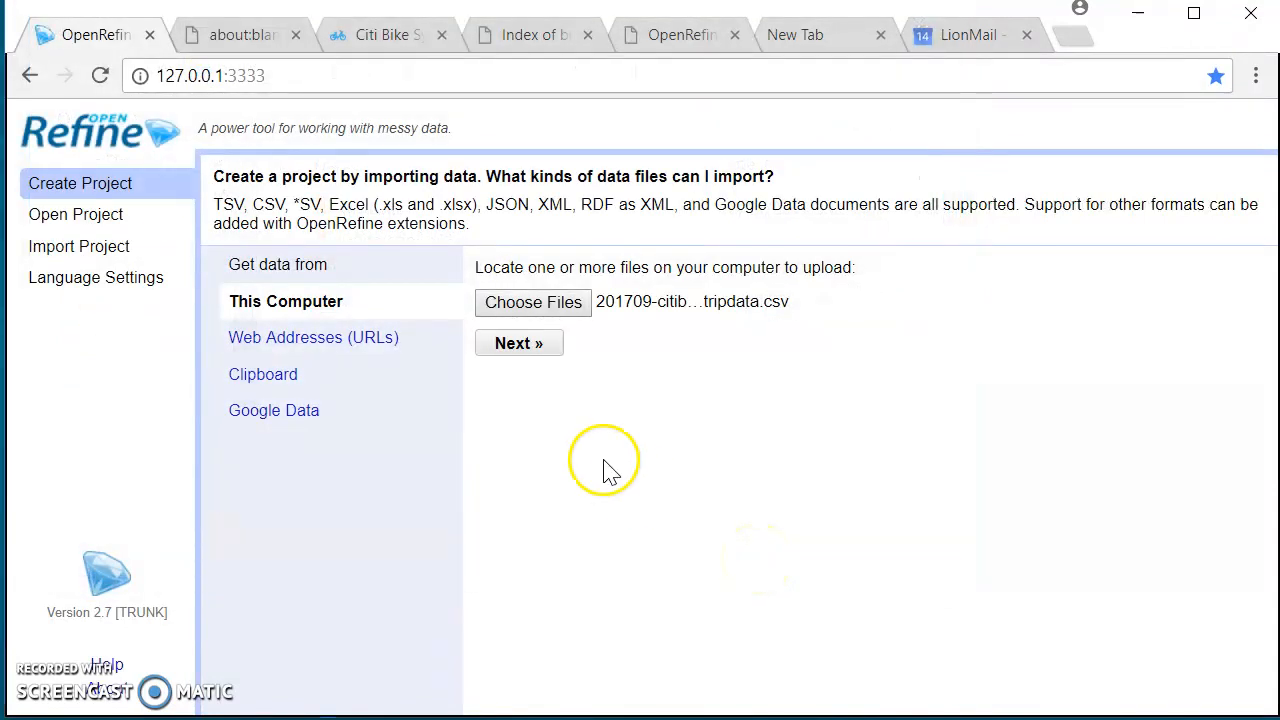
left_click(518, 345)
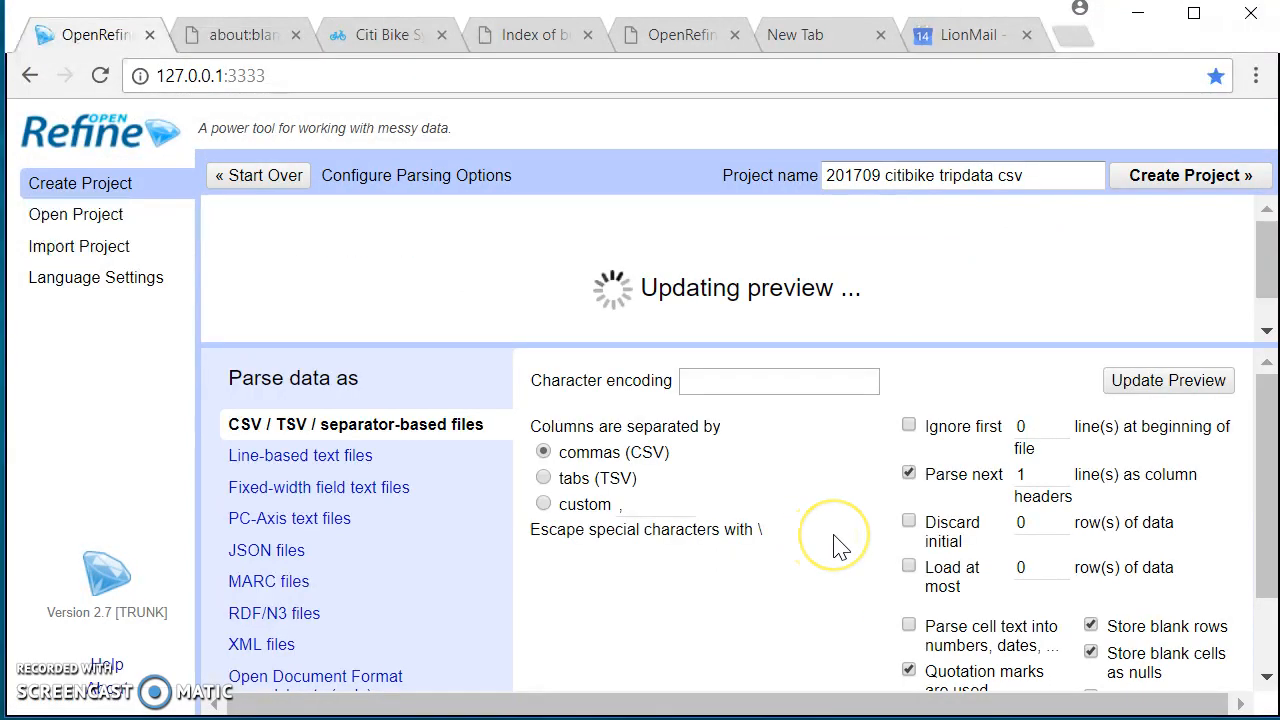
- Configure the import to discard the initial 100000 rows of data and load at most 100000 rows
left_click(909, 521)
left_click(1033, 523)
key("BackSpace")
type("1")
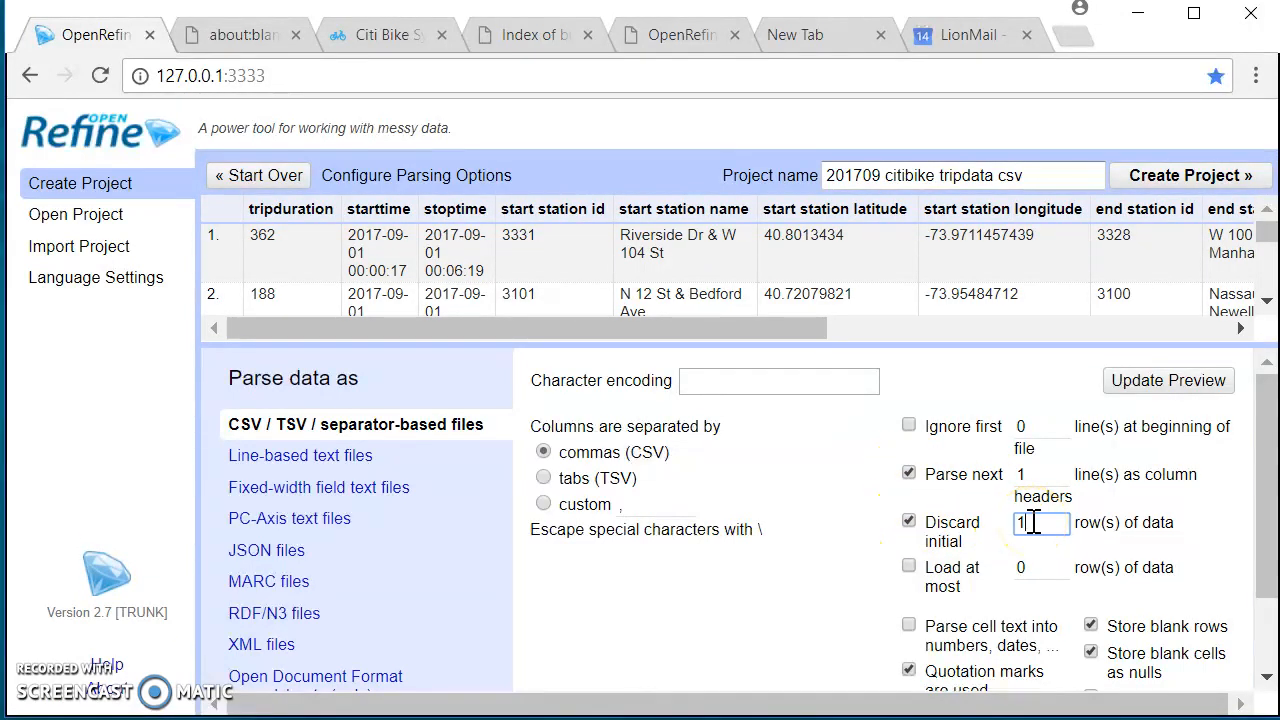
type("00000")
left_click(909, 566)
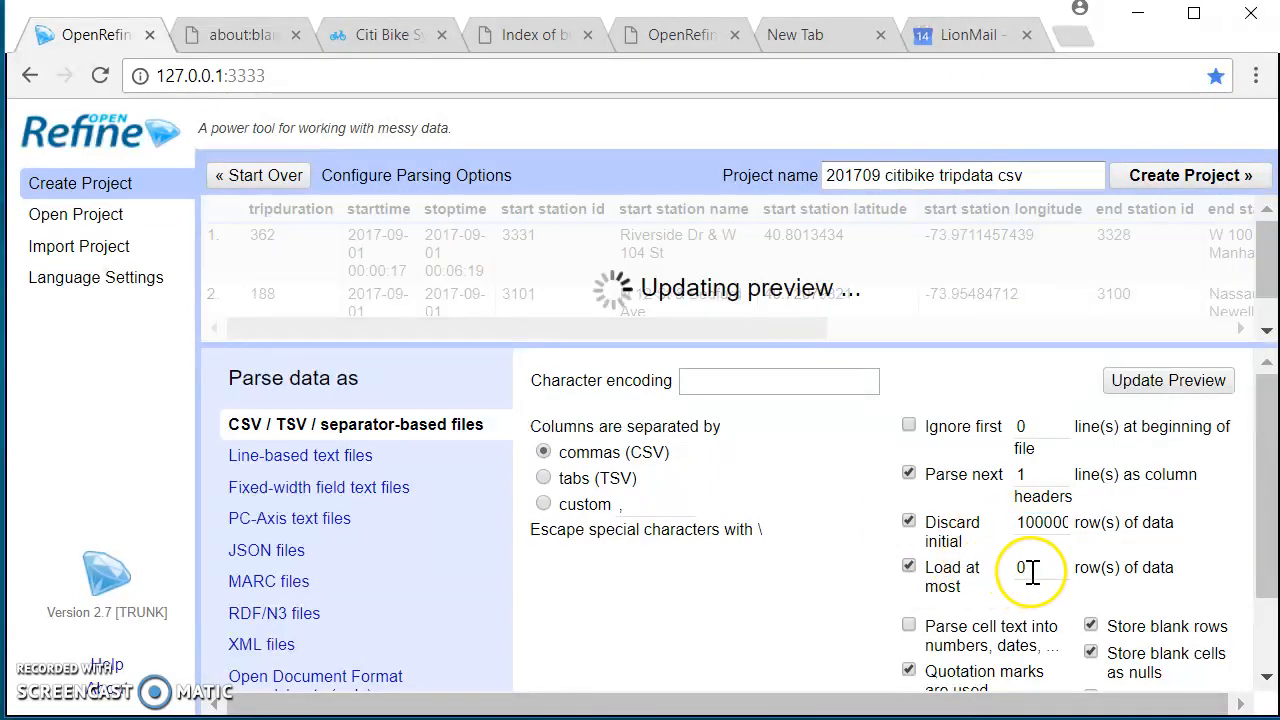
left_click(1030, 570)
key("BackSpace")
type("100000")
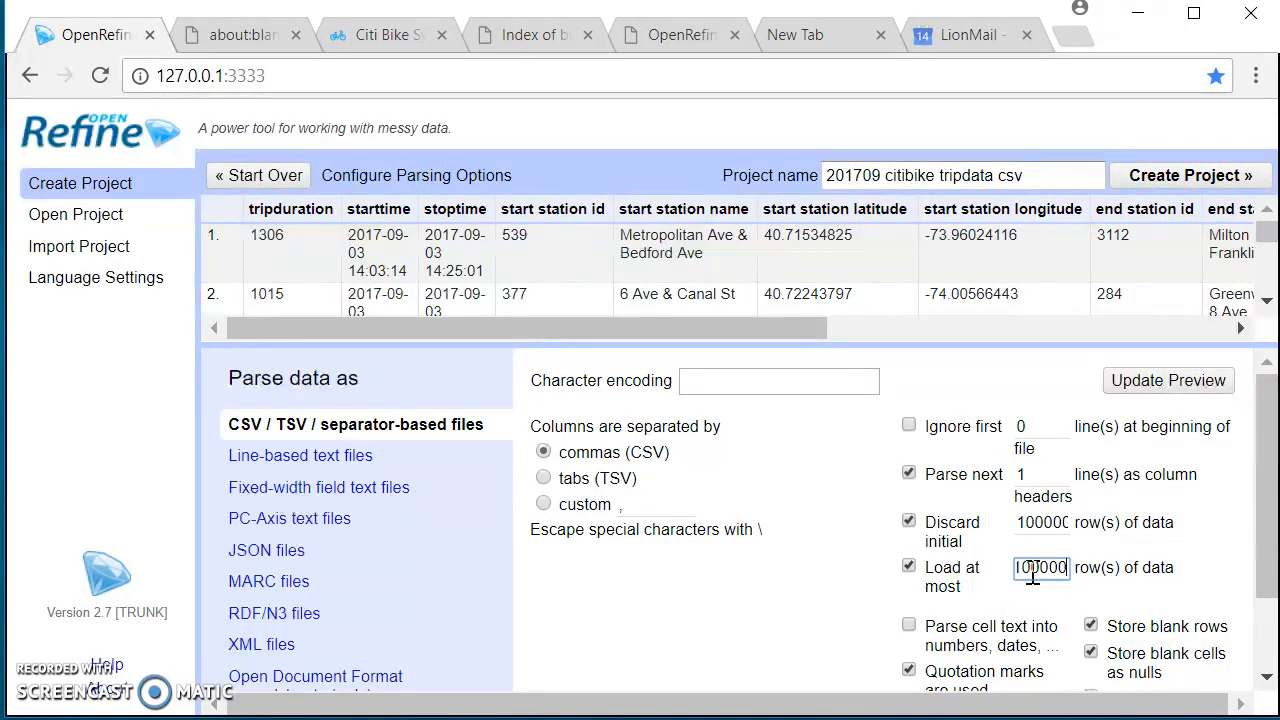
- Name the project CitibikeSecondHundred and create it
left_click_drag(1040, 170, 749, 220)
type("CitibikeSecondHundred")
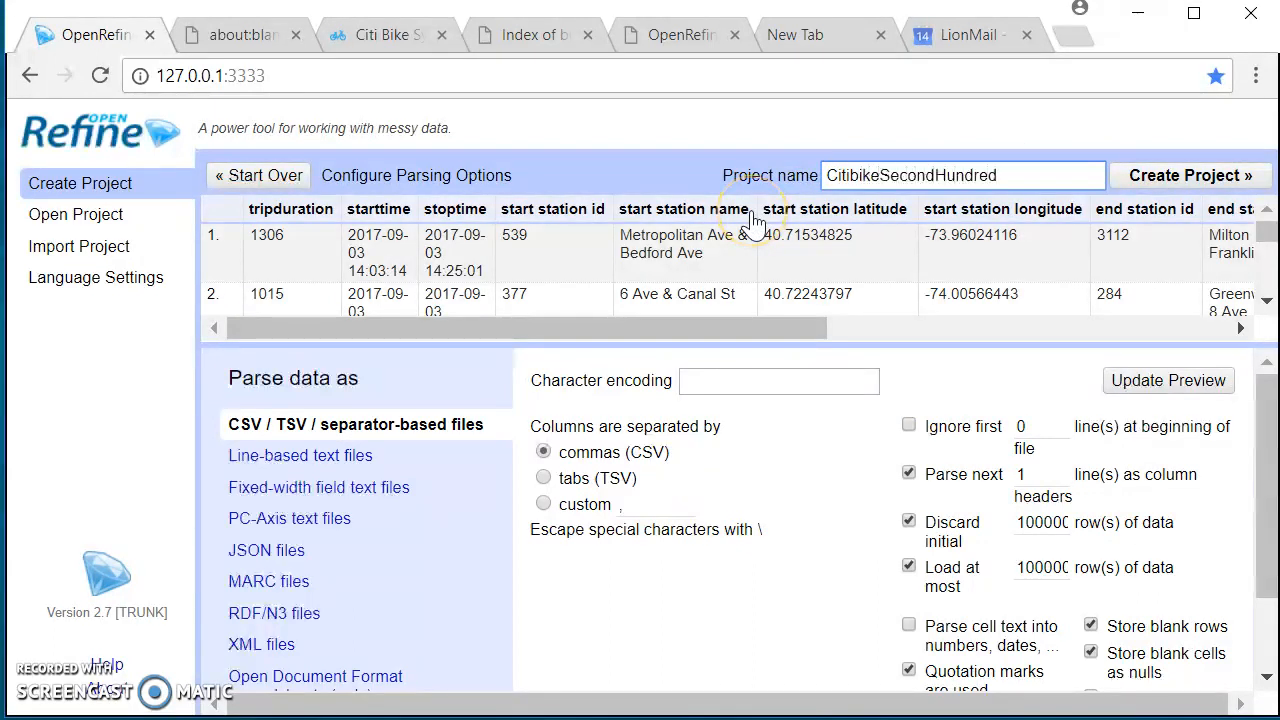
left_click(1136, 175)
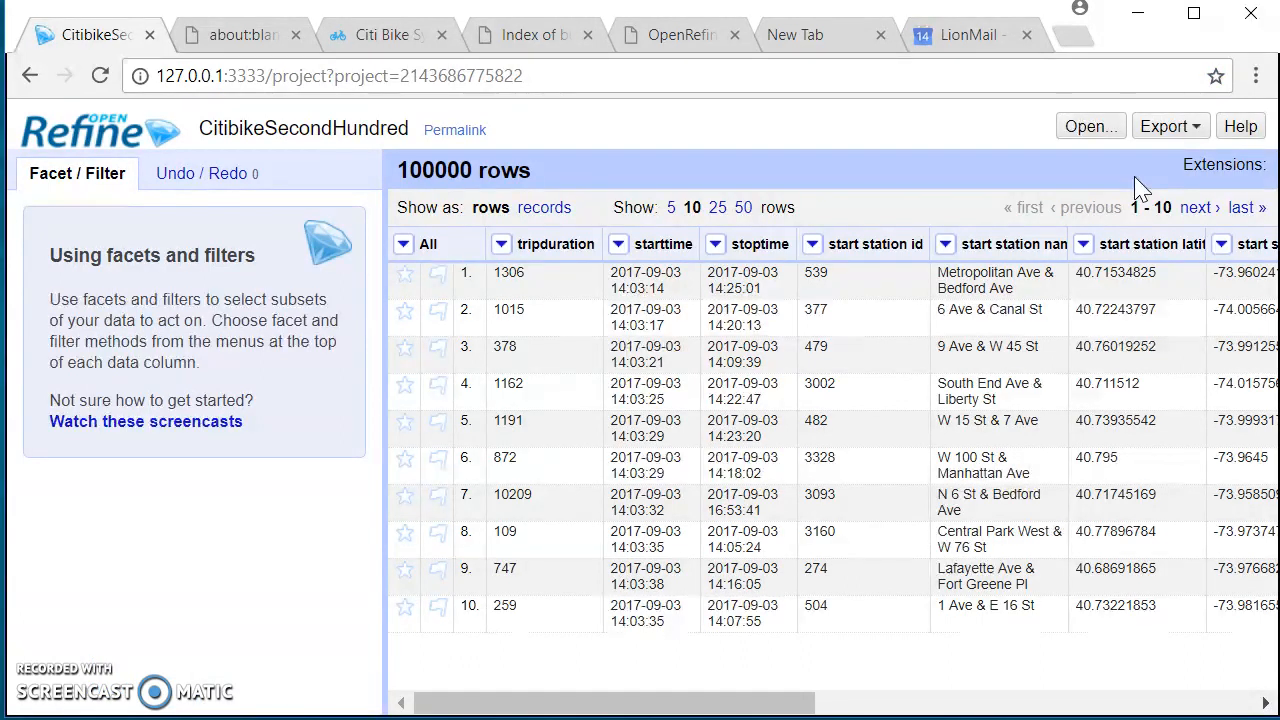
- Apply the saved JSON operation history with the tripduration, starttime and stoptime transforms to the CitibikeSecondHundred project
left_click(213, 176)
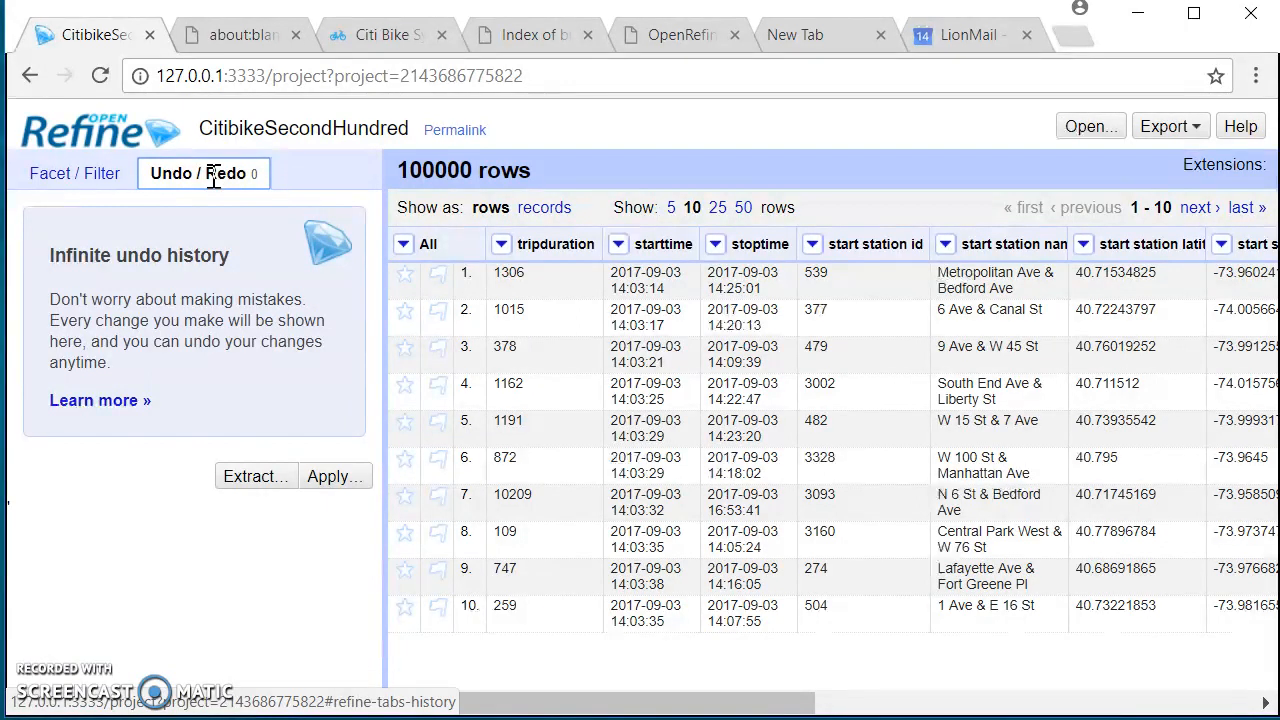
left_click(324, 482)
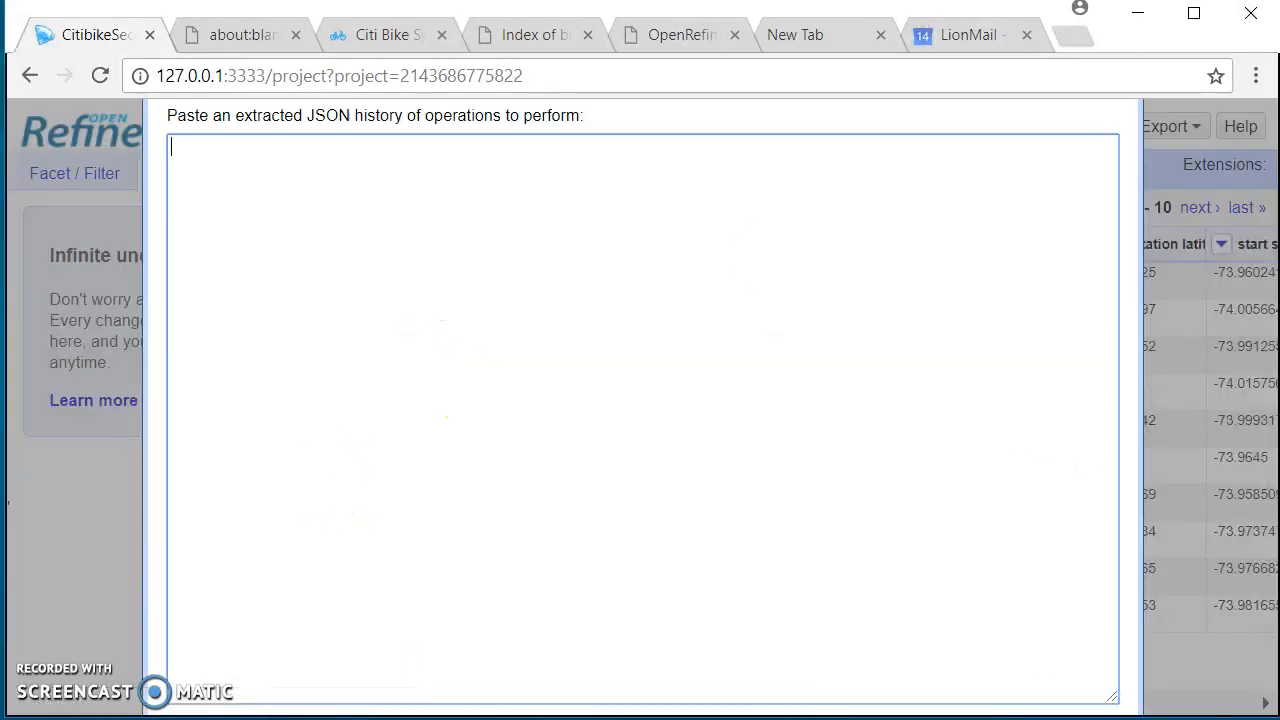
key("alt+Tab")
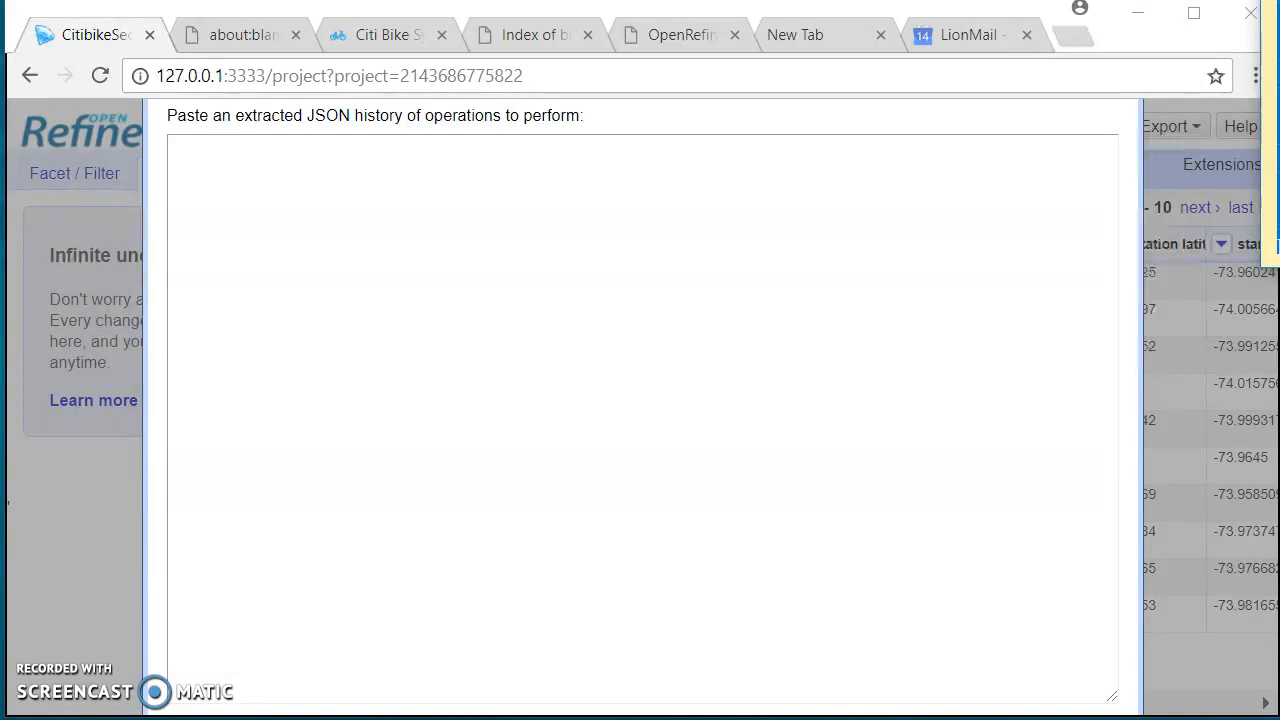
left_click(834, 289)
key("ctrl+v")
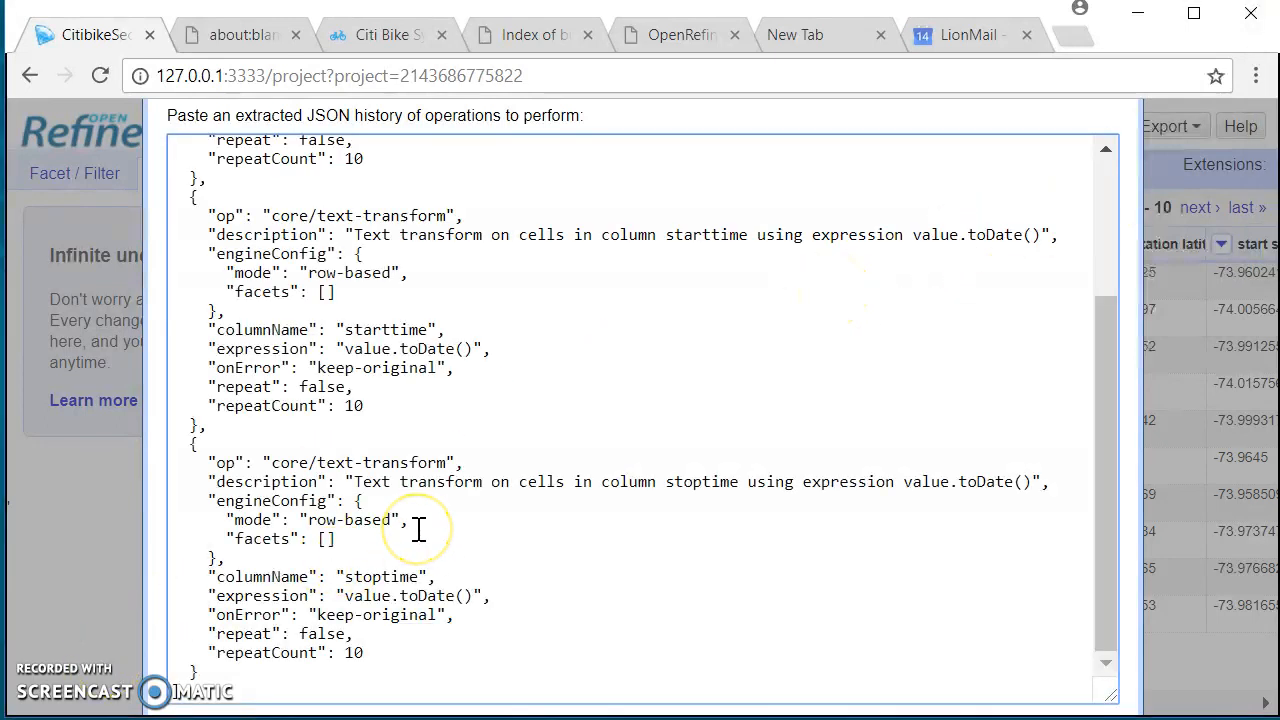
key("ctrl+minus")
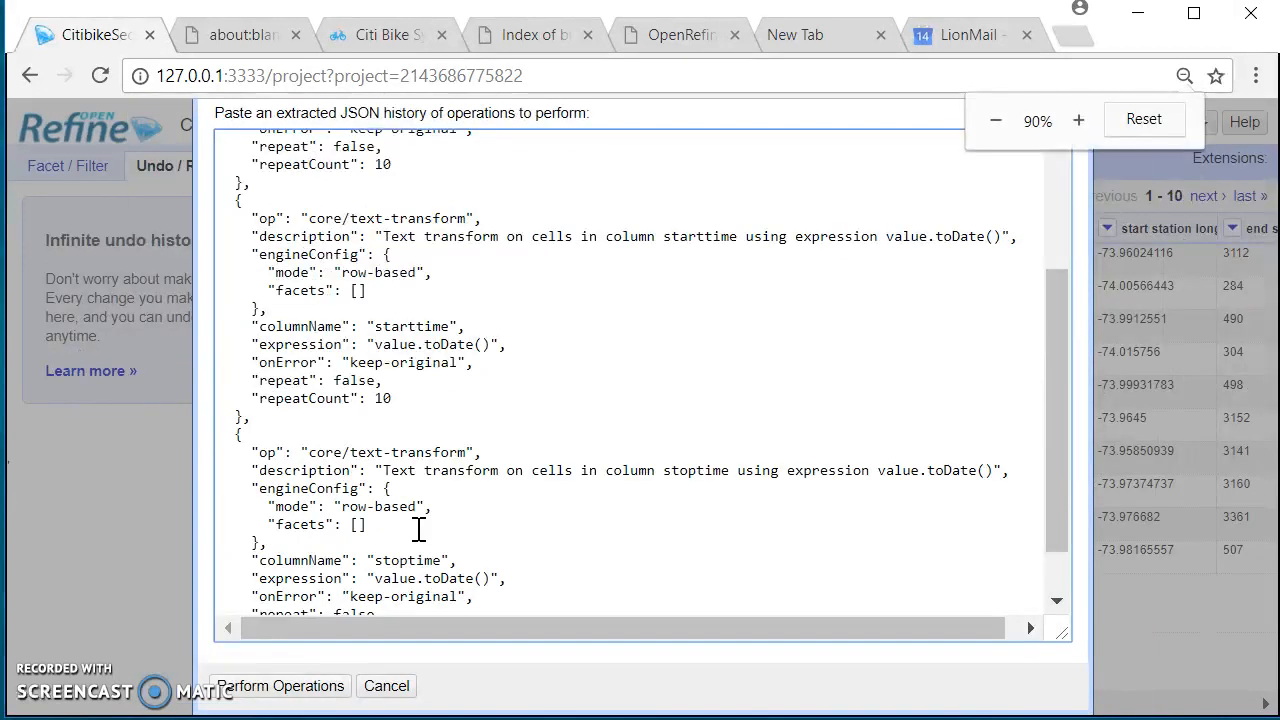
left_click(258, 686)
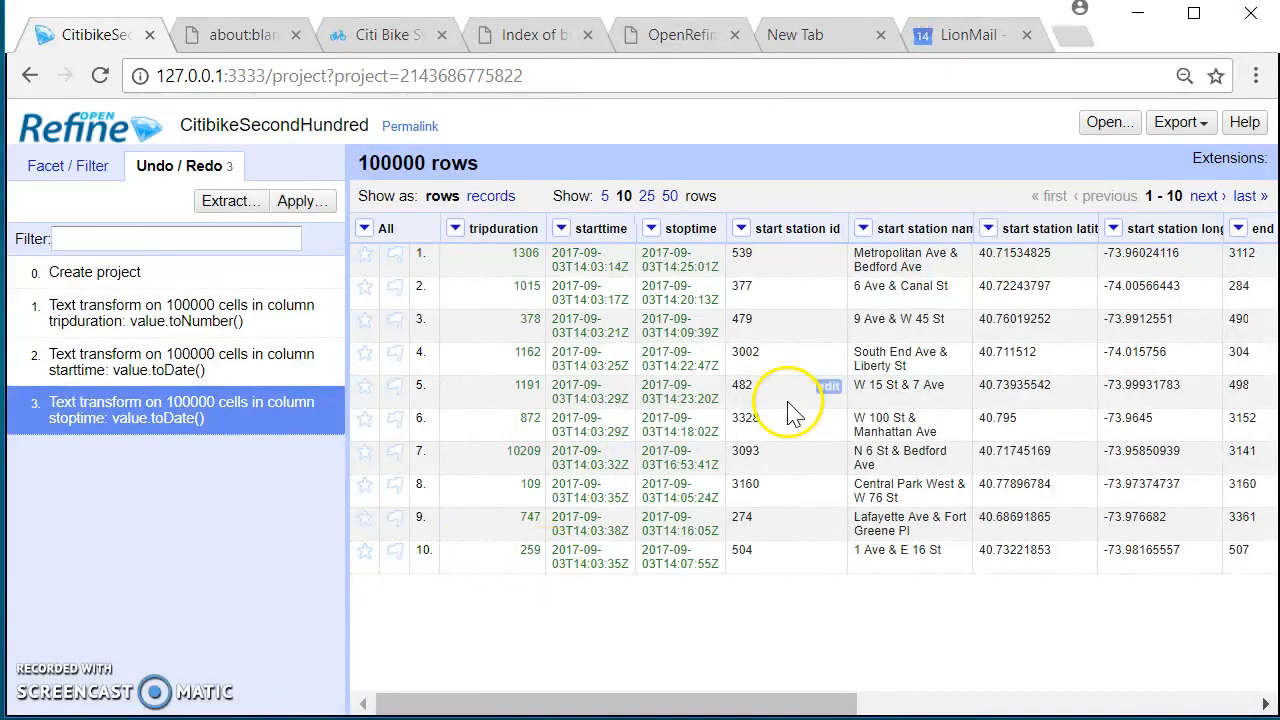
key("ctrl+plus")
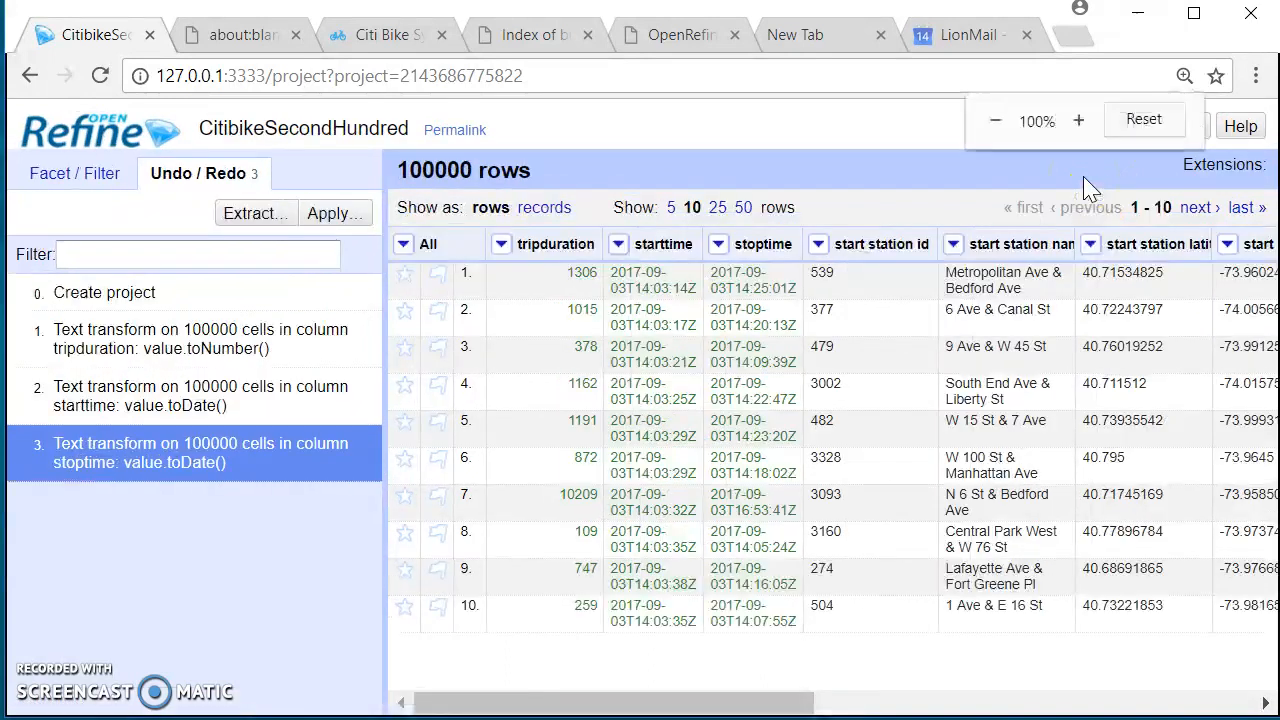